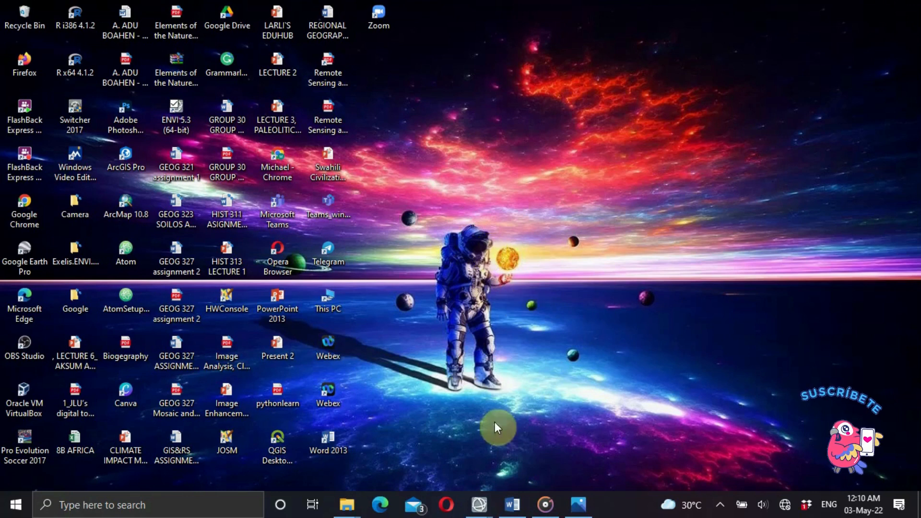
Switch to ENVI and collapse the Change Detection, Classification, Image Sharpening and Extensions folders in the toolbox
mouse_move(480, 505)
click(528, 465)
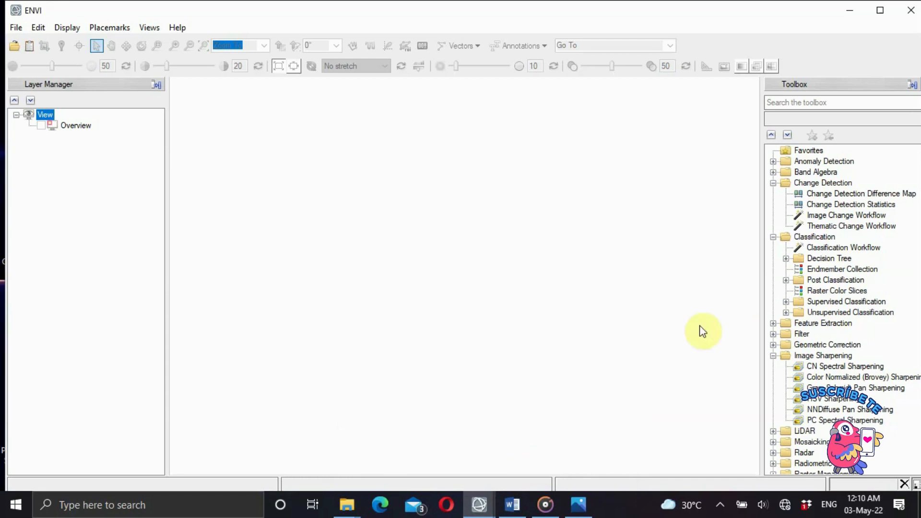
click(773, 182)
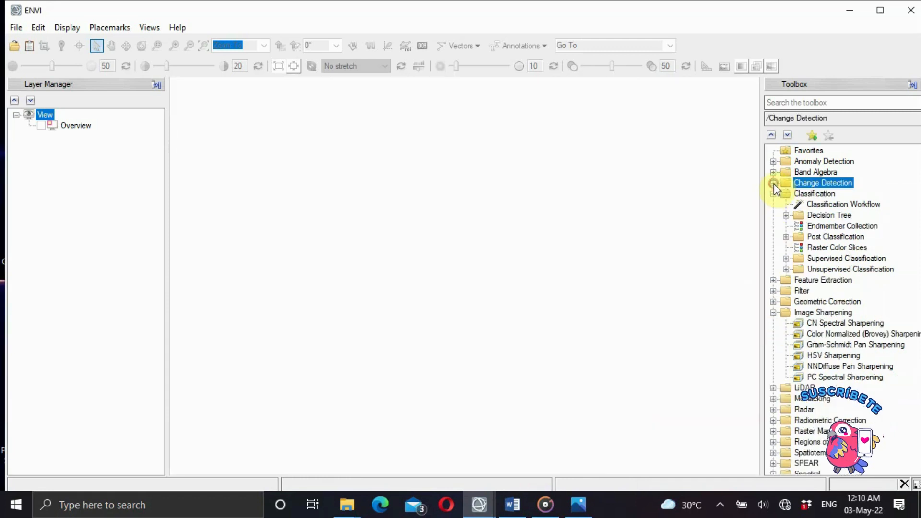
click(774, 194)
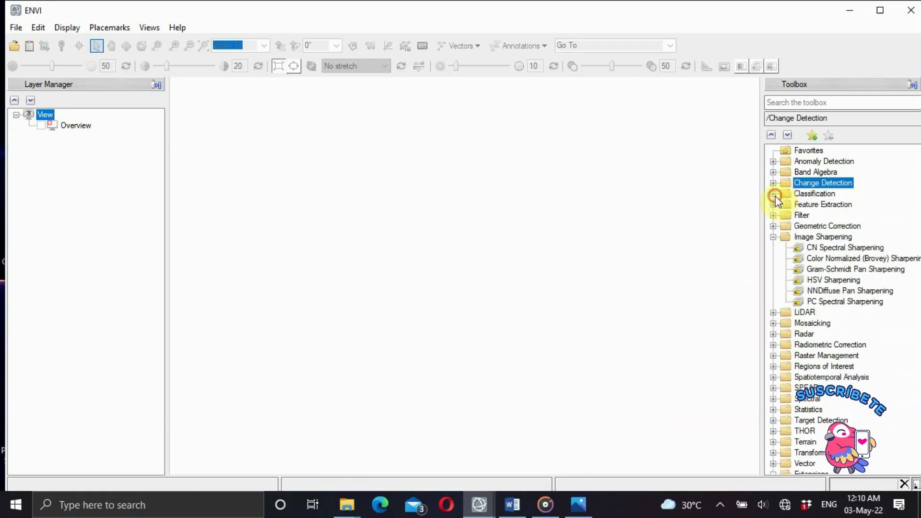
click(776, 236)
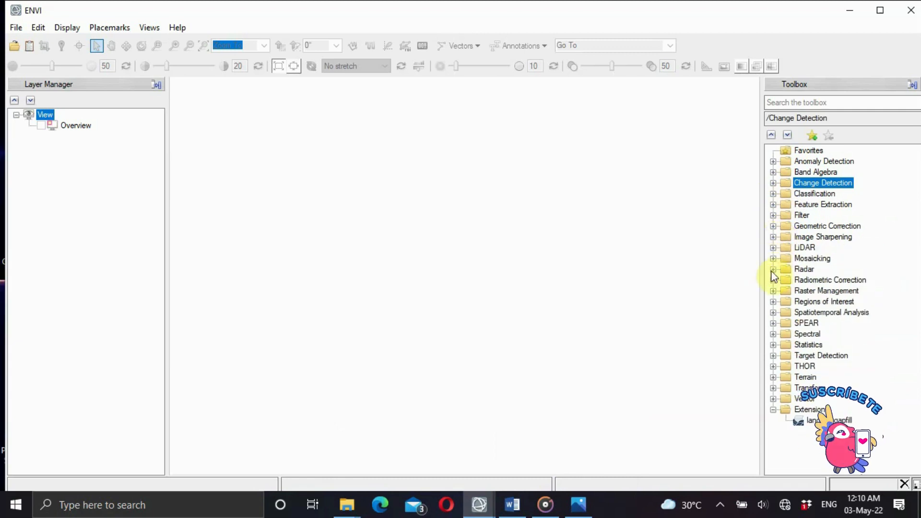
click(774, 409)
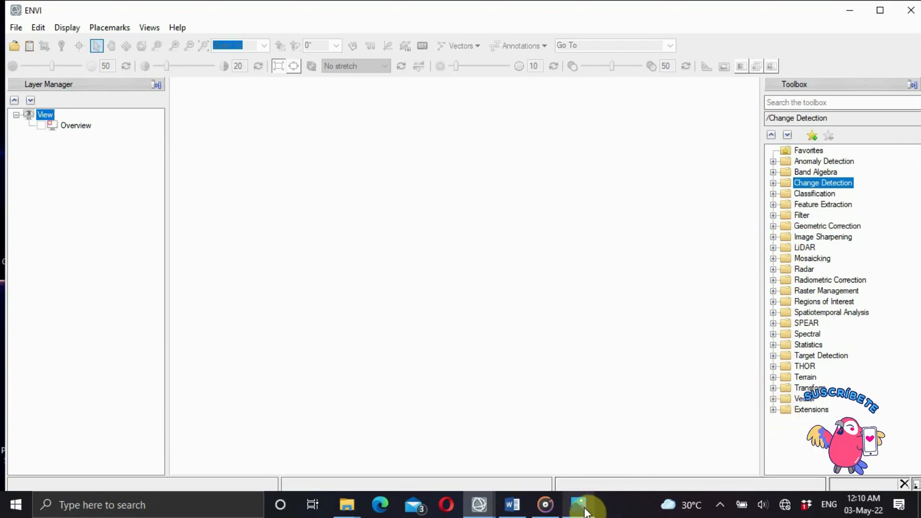
View the 3 VIEW.png screenshot of the classification and thematic change maps in Photos, and close it
mouse_move(583, 504)
click(584, 468)
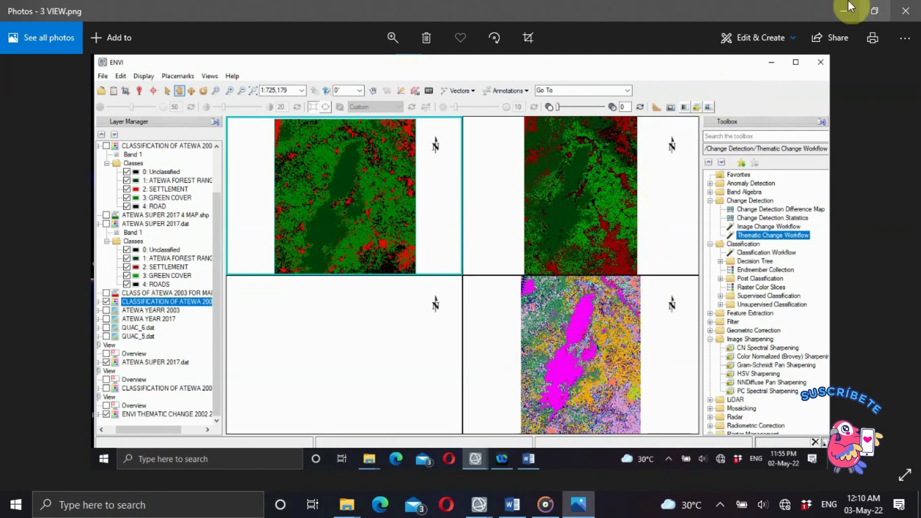
click(906, 11)
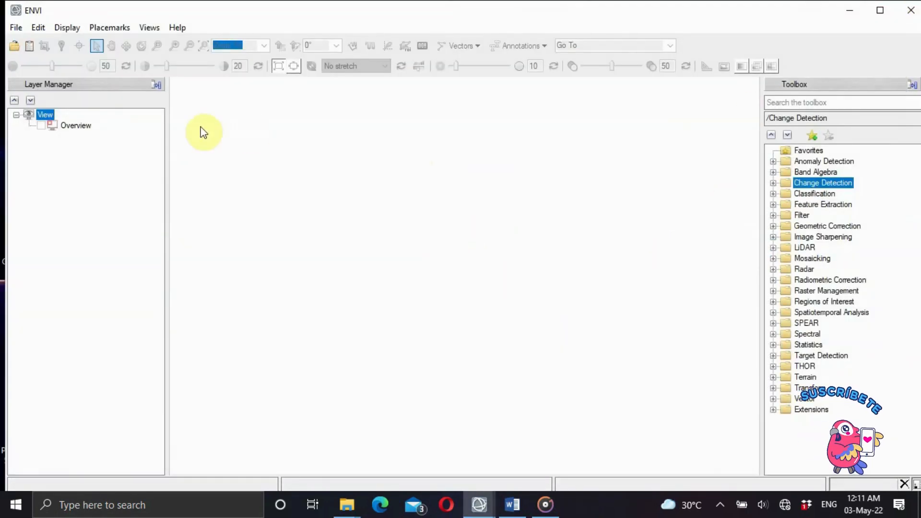
Open the recent raster QUAC_6.dat and fit its full extent in the view
click(15, 28)
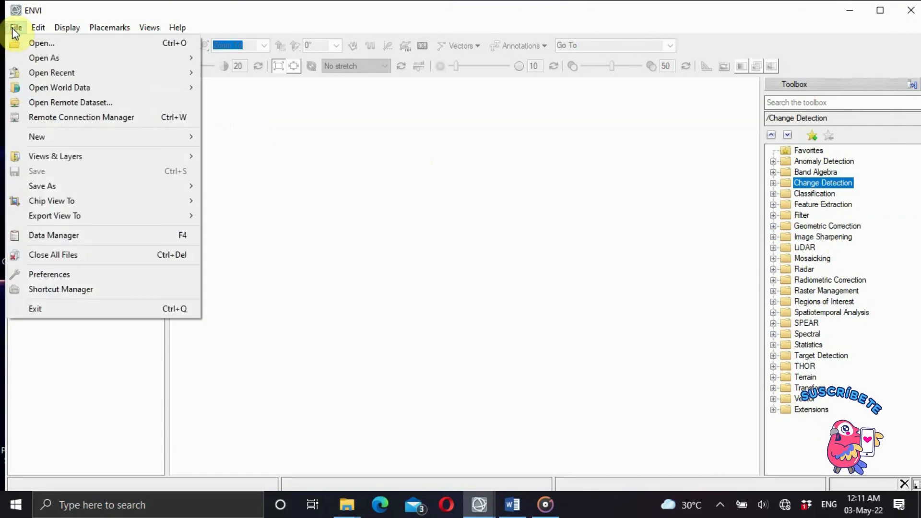
click(30, 58)
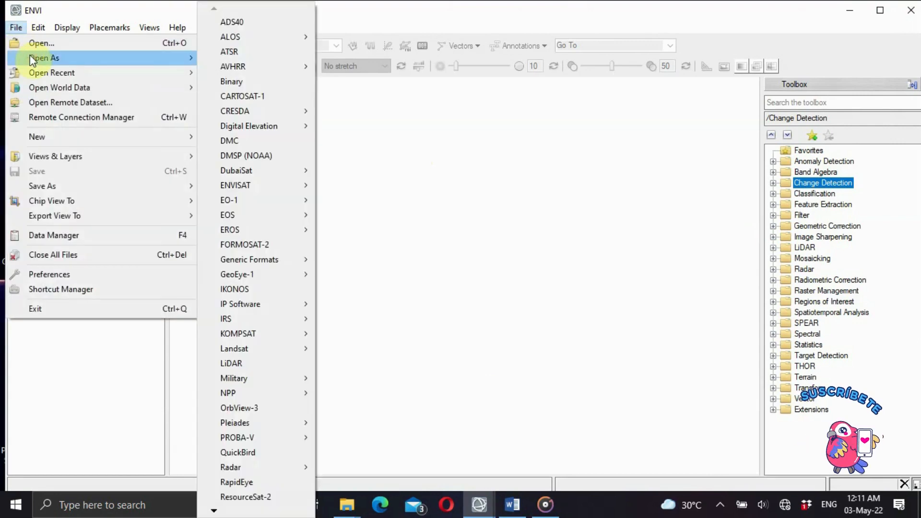
mouse_move(38, 27)
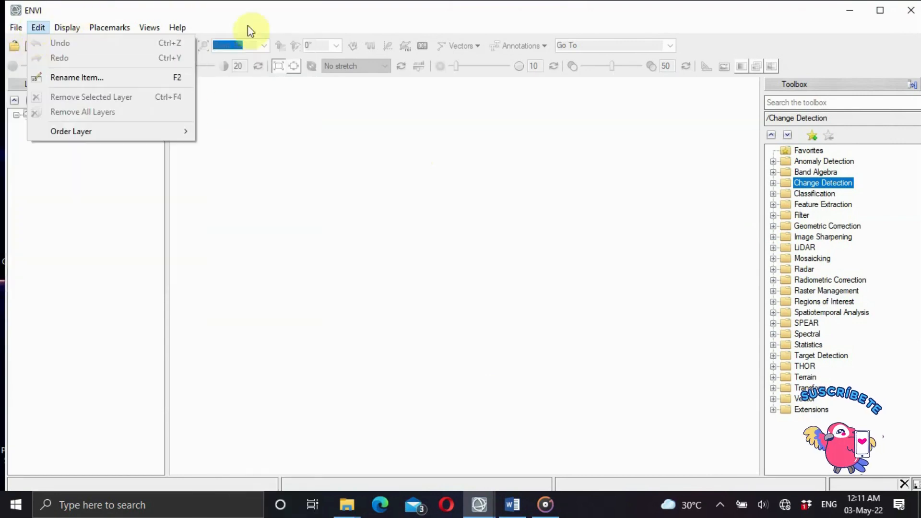
mouse_move(8, 29)
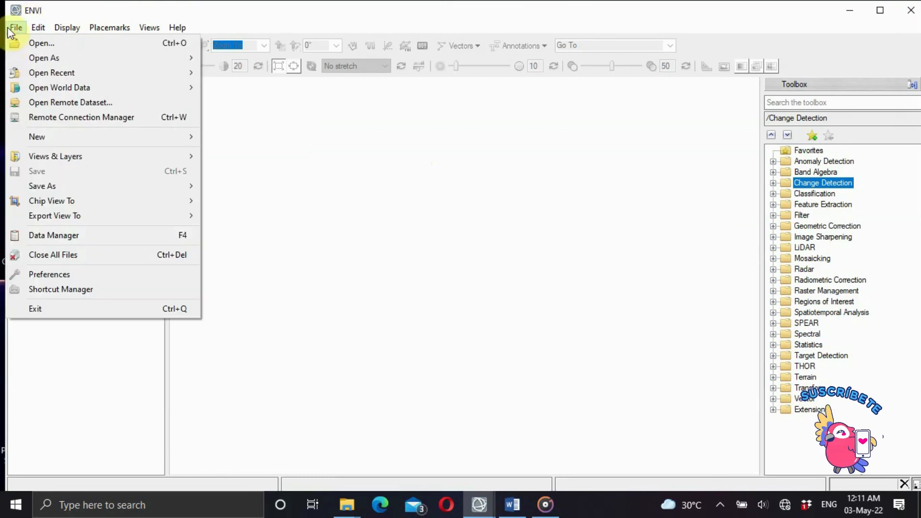
click(43, 72)
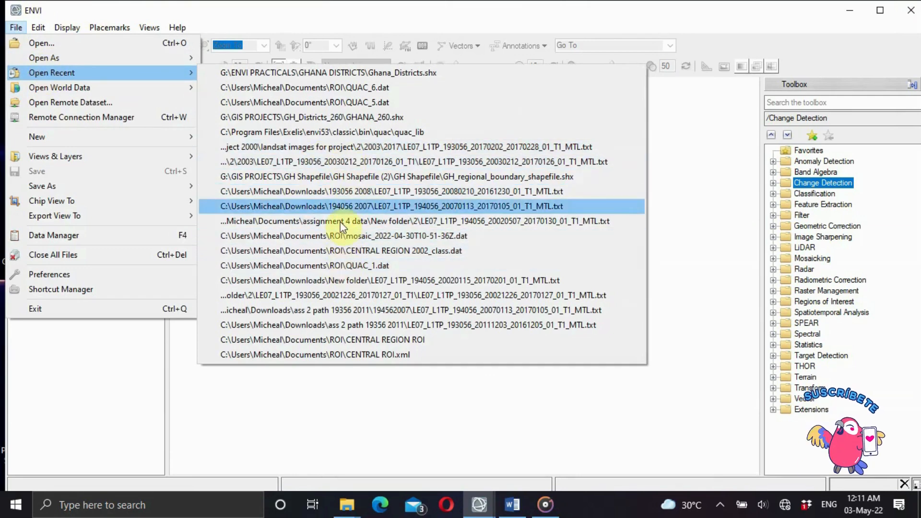
click(341, 137)
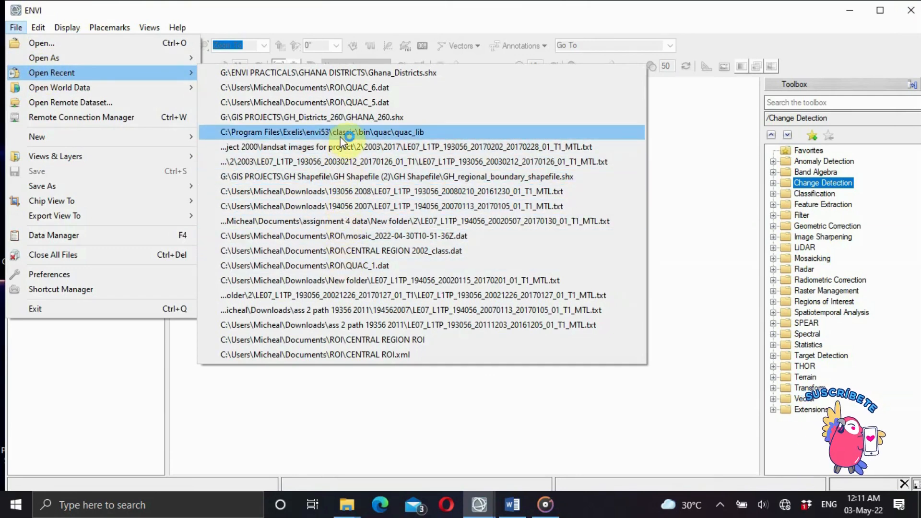
click(348, 89)
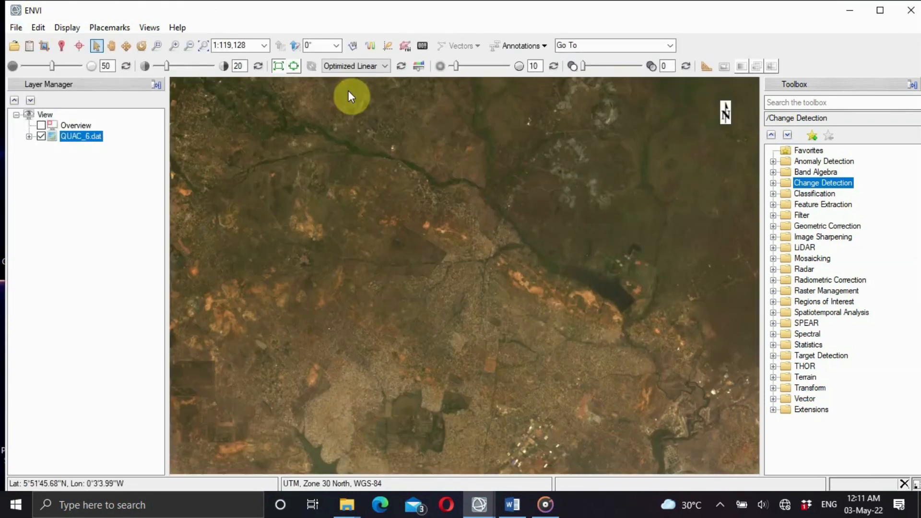
click(203, 46)
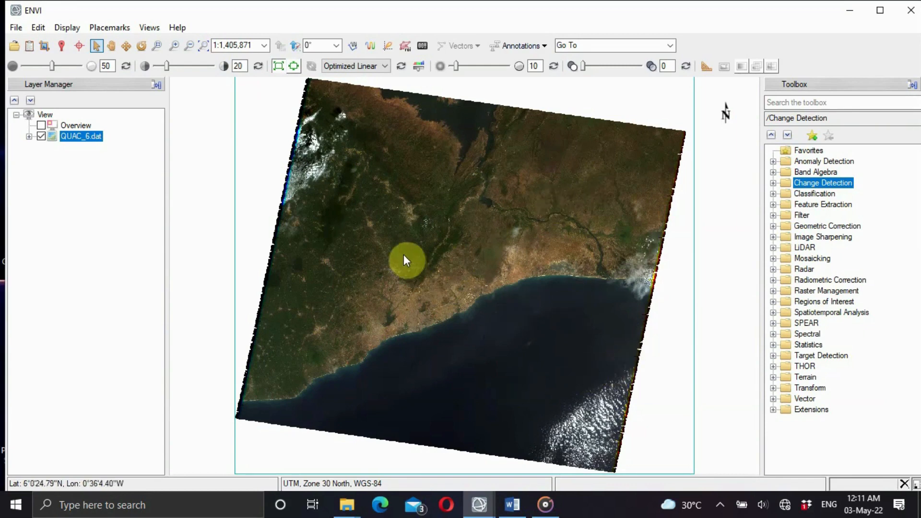
Open Ghana_Districts.shx from the GHANA DISTRICTS folder in ENVI PRACTICALS on the G: drive over the raster
click(14, 46)
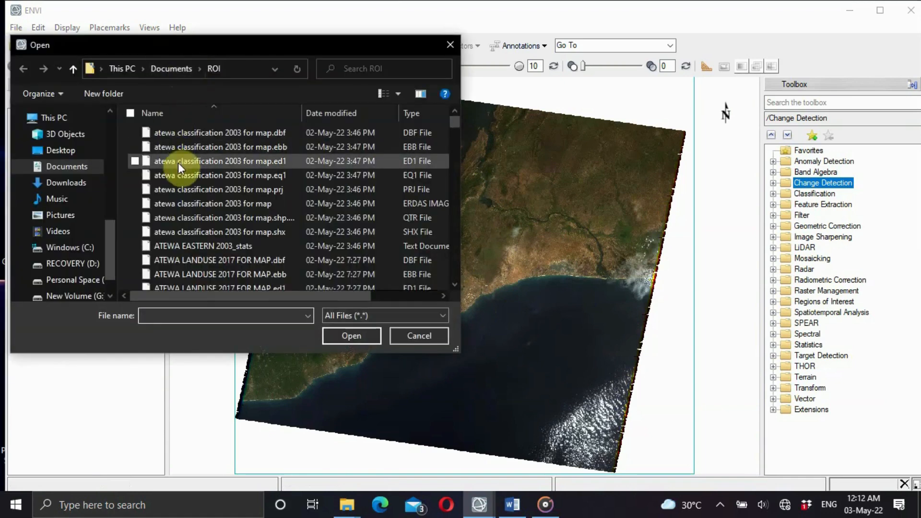
click(65, 120)
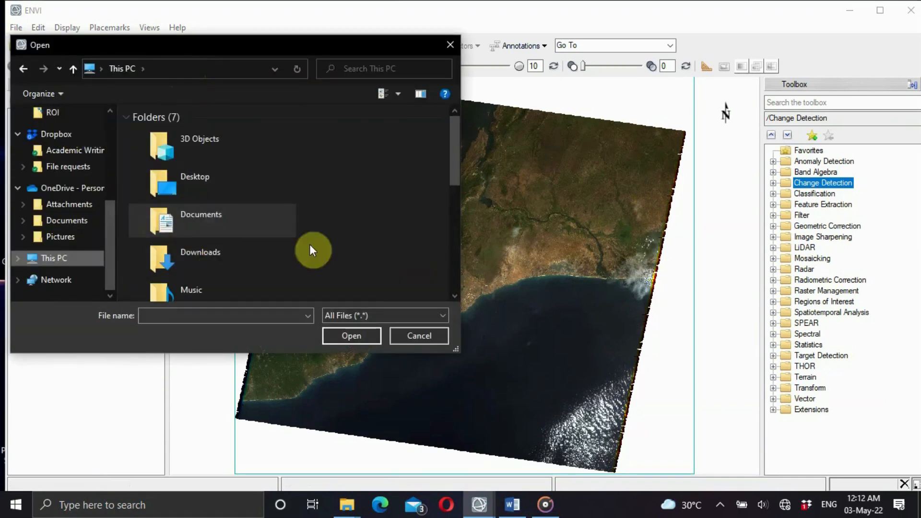
drag(455, 179, 459, 277)
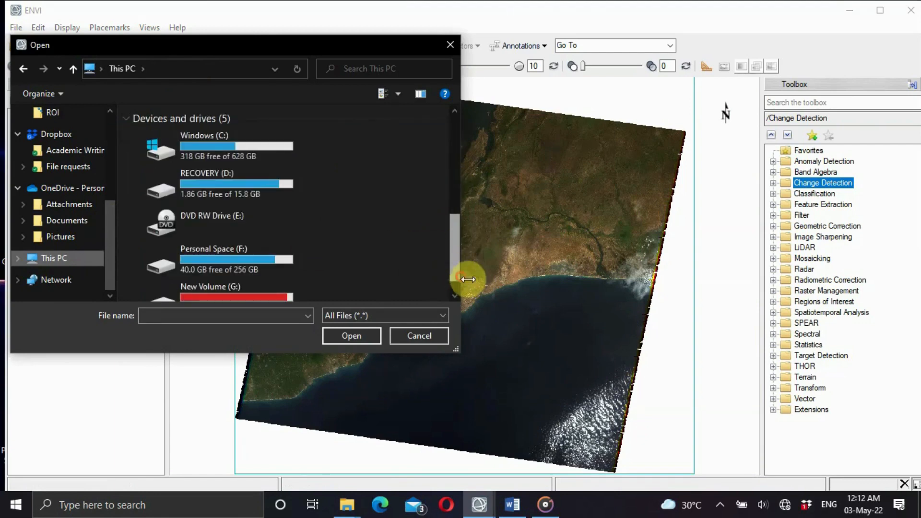
double_click(244, 292)
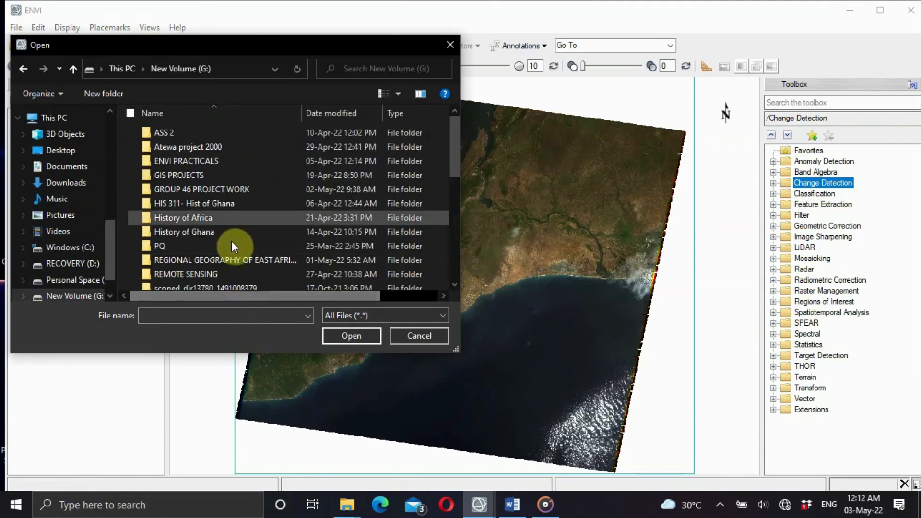
double_click(214, 160)
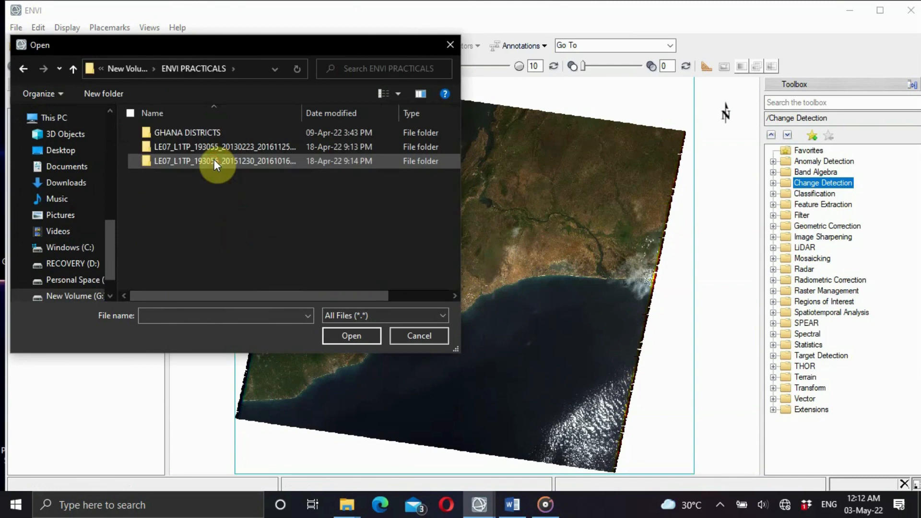
double_click(211, 131)
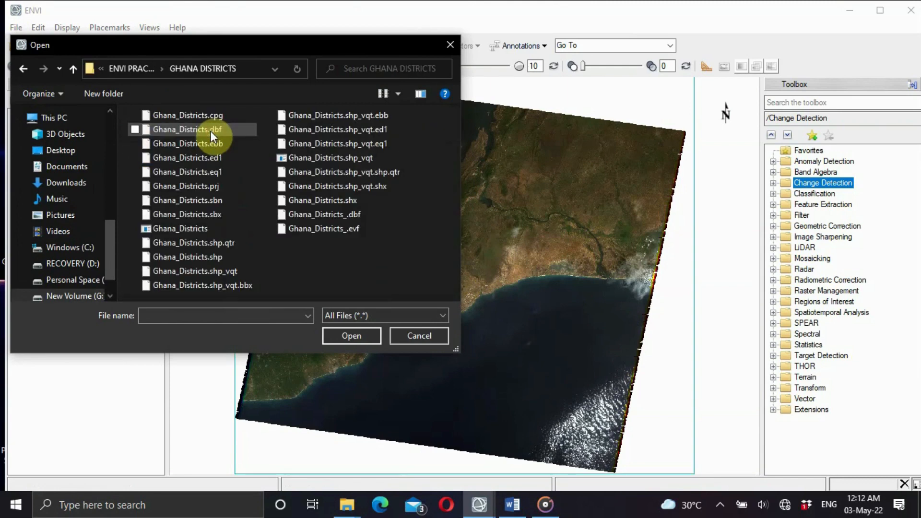
double_click(346, 200)
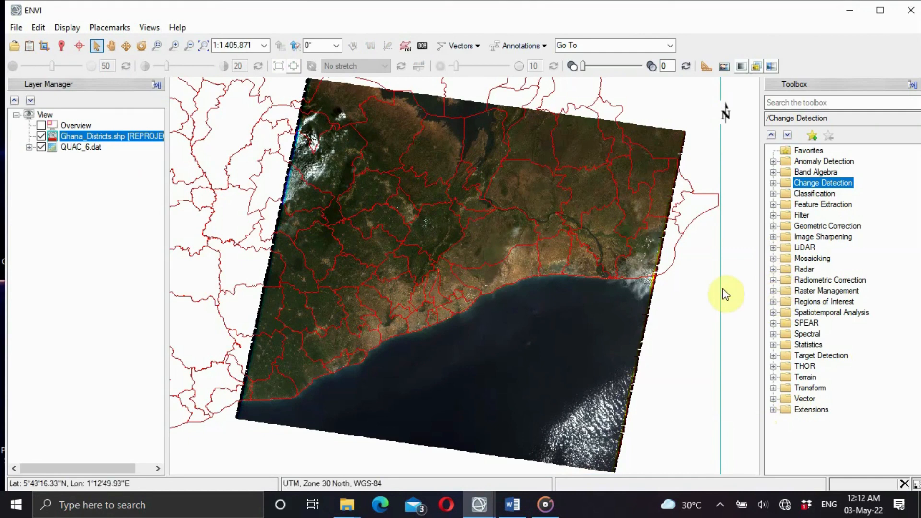
Examine the region, district, population and area columns in the Ghana_Districts attribute table, and close it
right_click(106, 136)
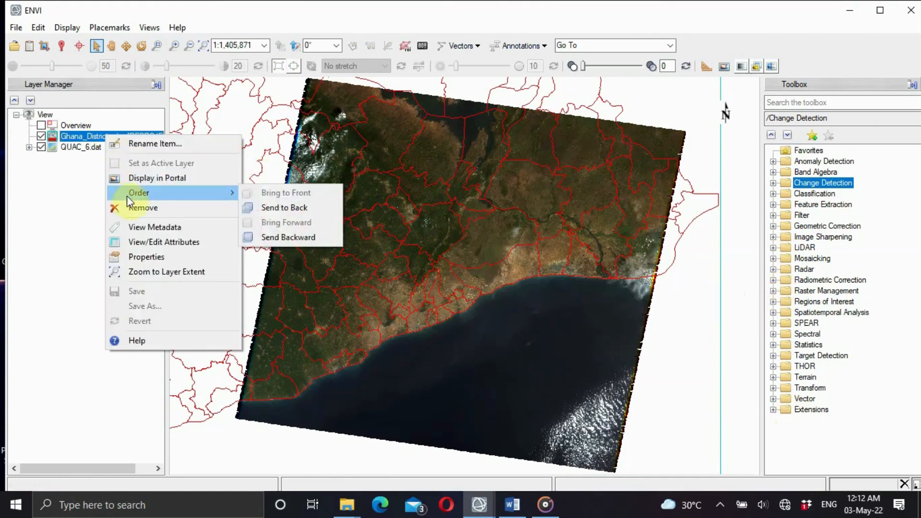
click(142, 240)
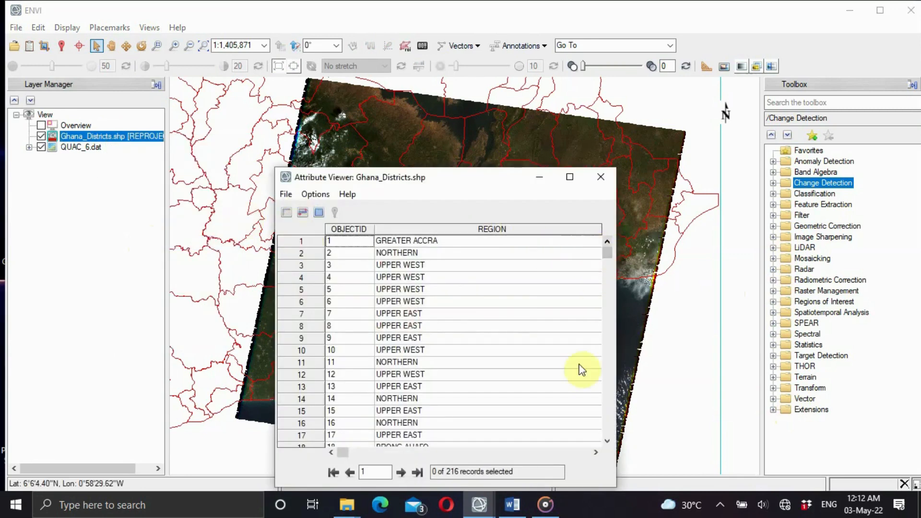
click(597, 453)
click(596, 452)
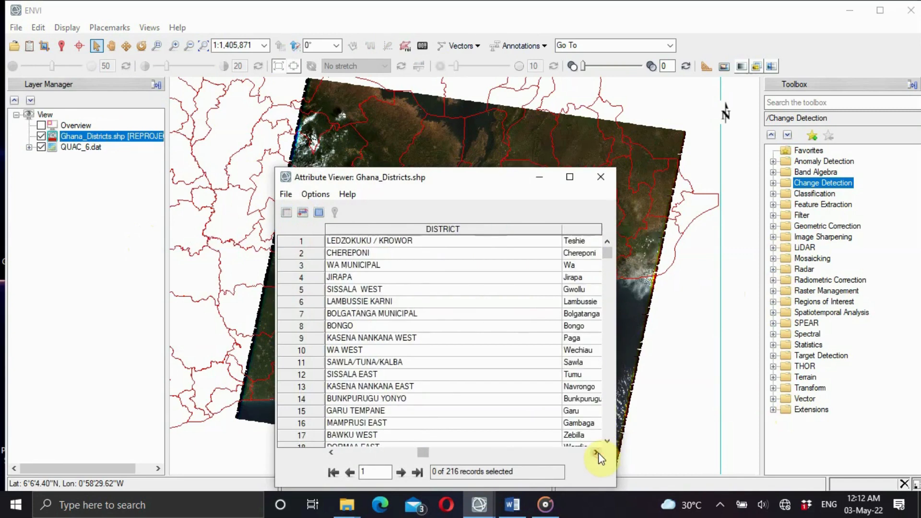
click(597, 452)
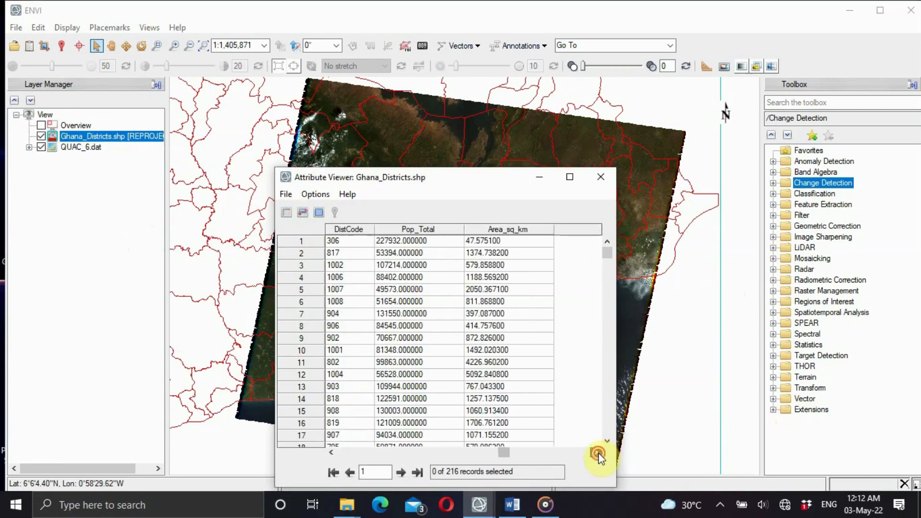
click(575, 183)
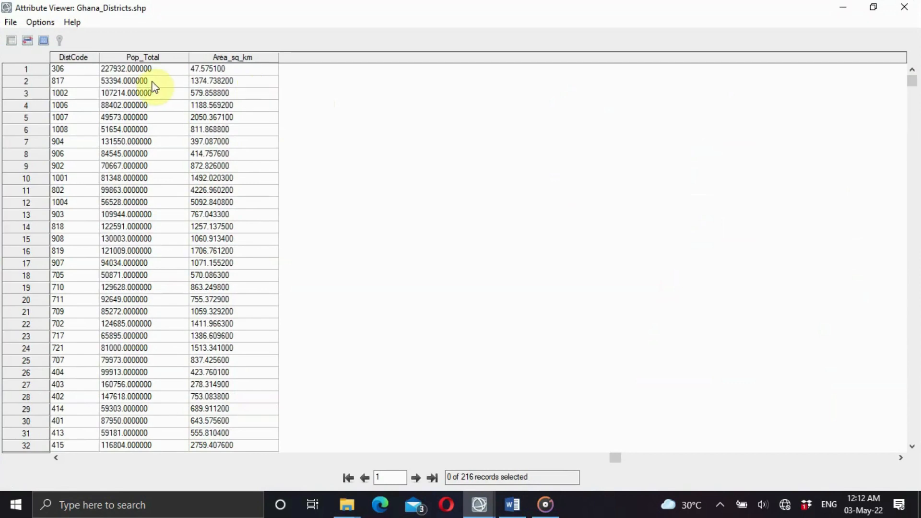
click(56, 458)
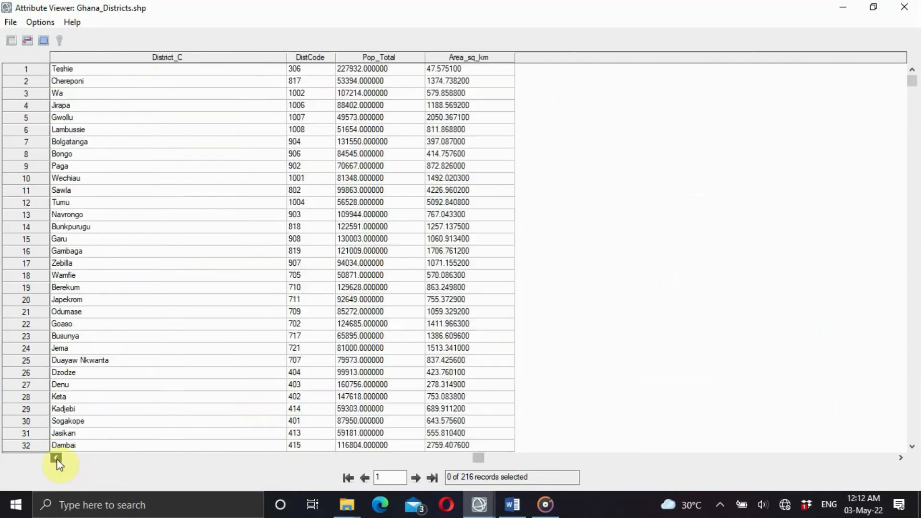
click(57, 458)
click(56, 459)
click(56, 458)
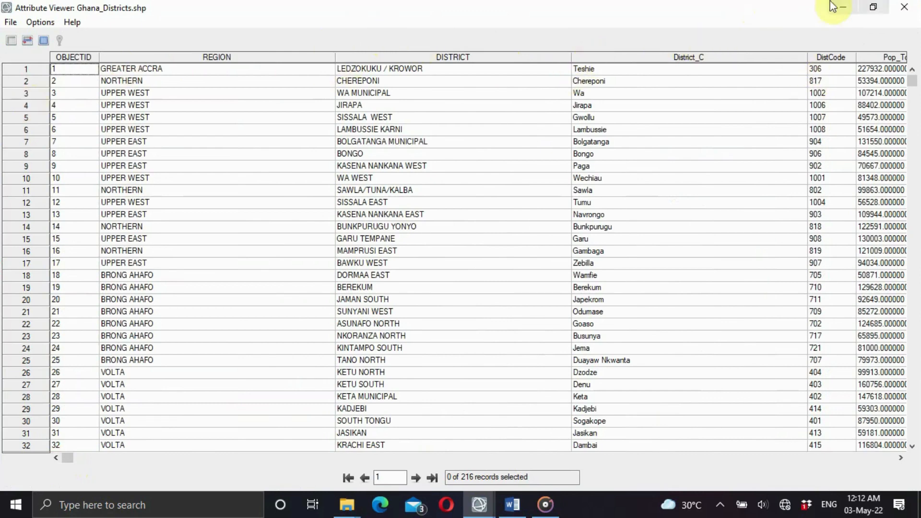
click(911, 17)
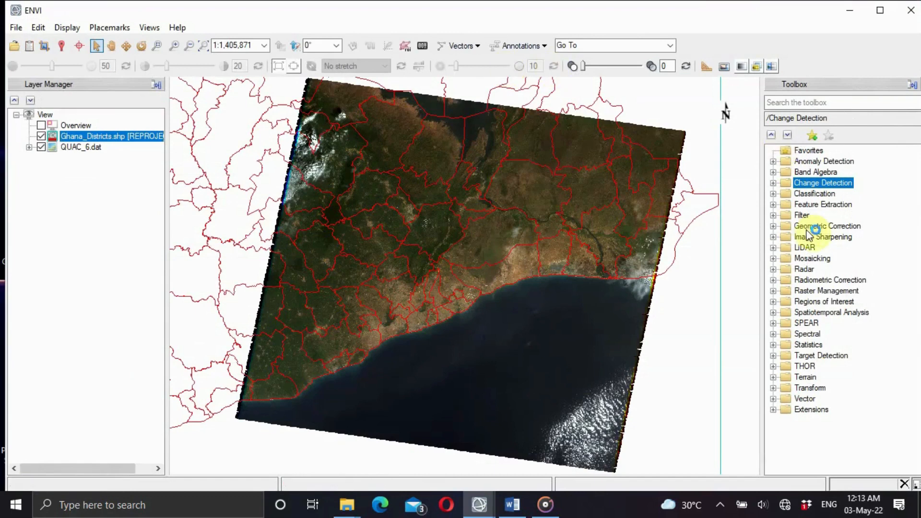
Convert the Ghana_Districts.shp vector to a new ROI using a specific attribute query where DistCode equals 306
click(774, 302)
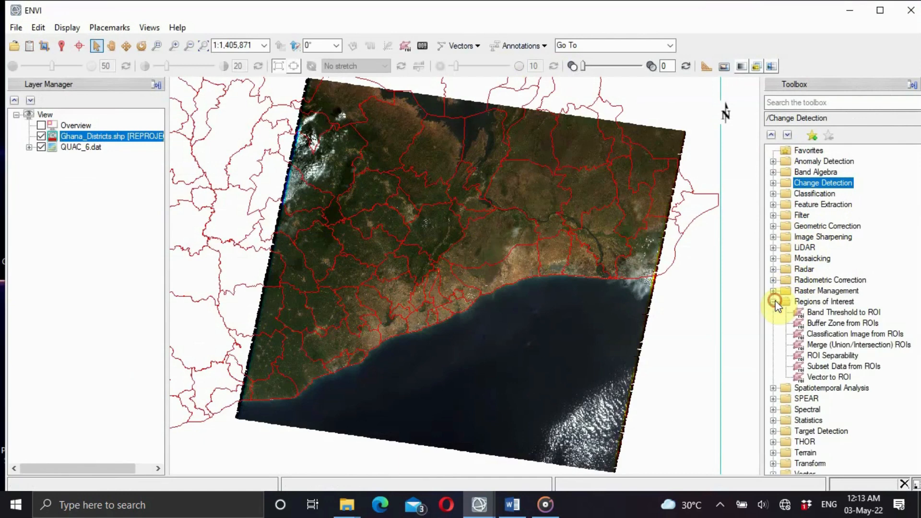
click(804, 379)
double_click(804, 378)
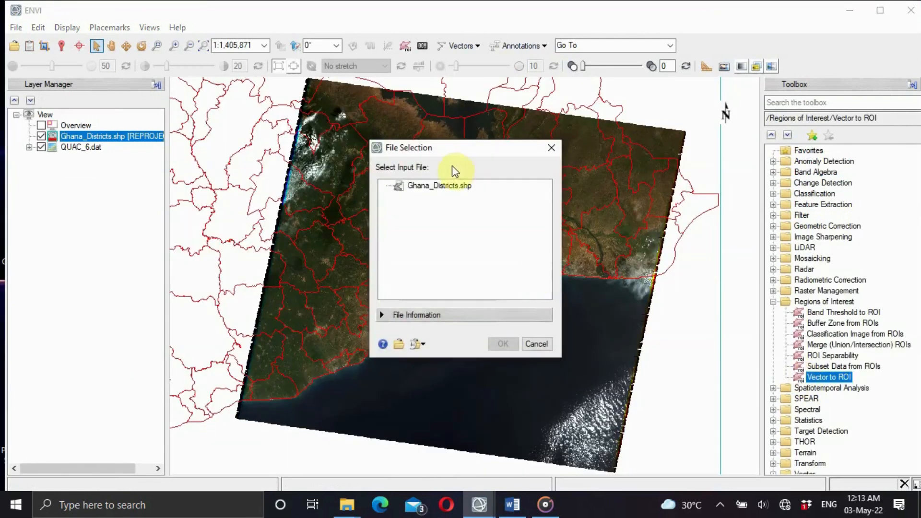
double_click(450, 188)
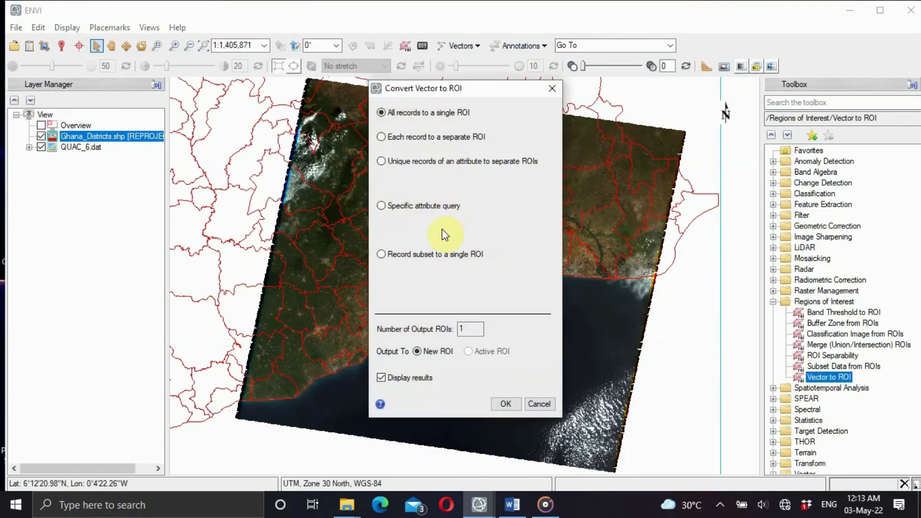
click(394, 206)
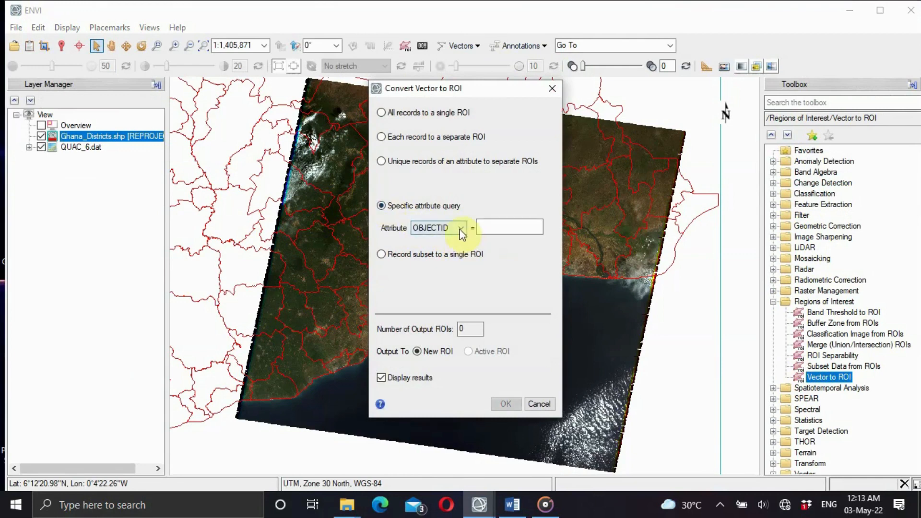
click(460, 229)
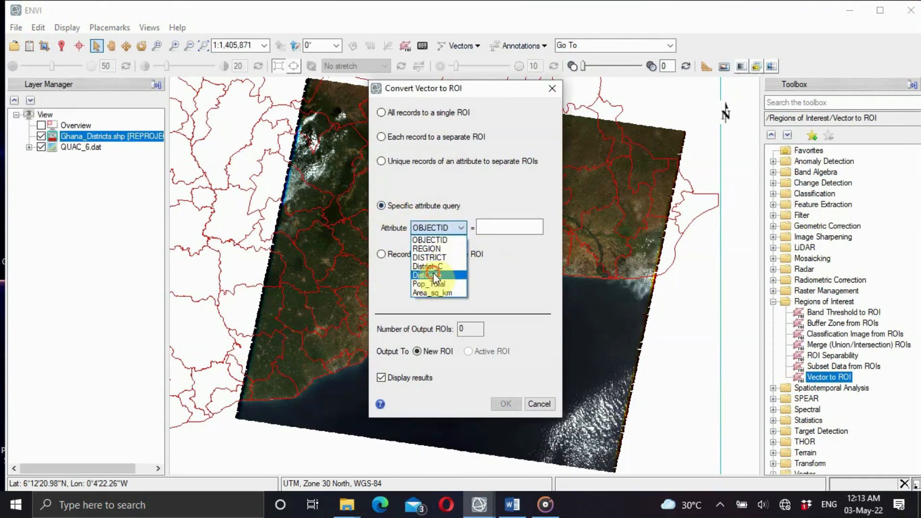
click(434, 277)
click(487, 227)
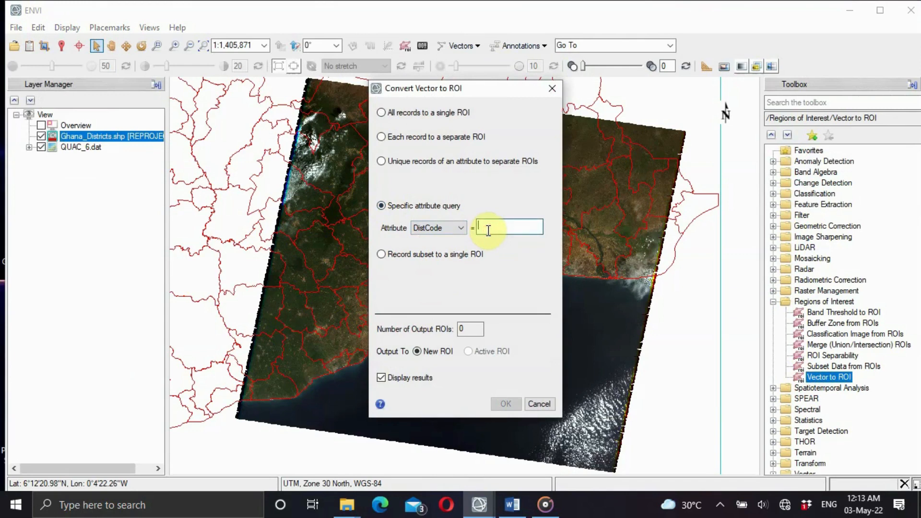
text(306)
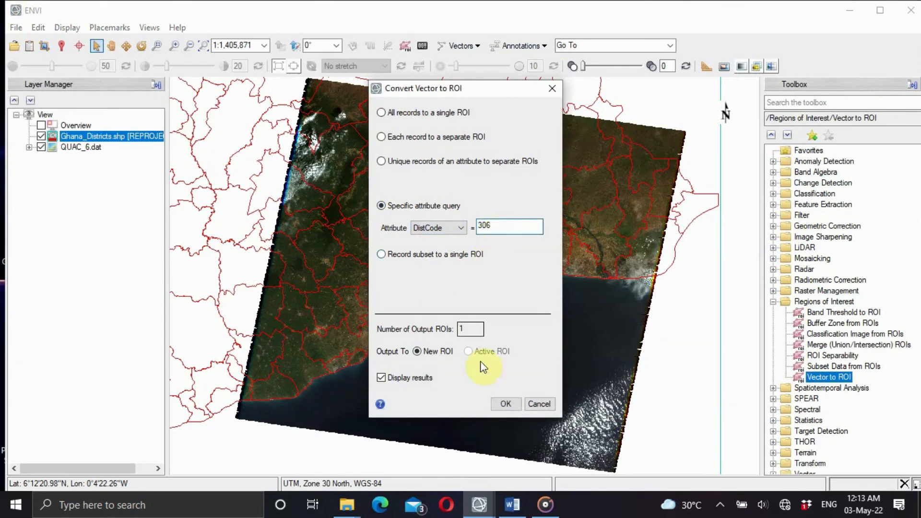
click(506, 406)
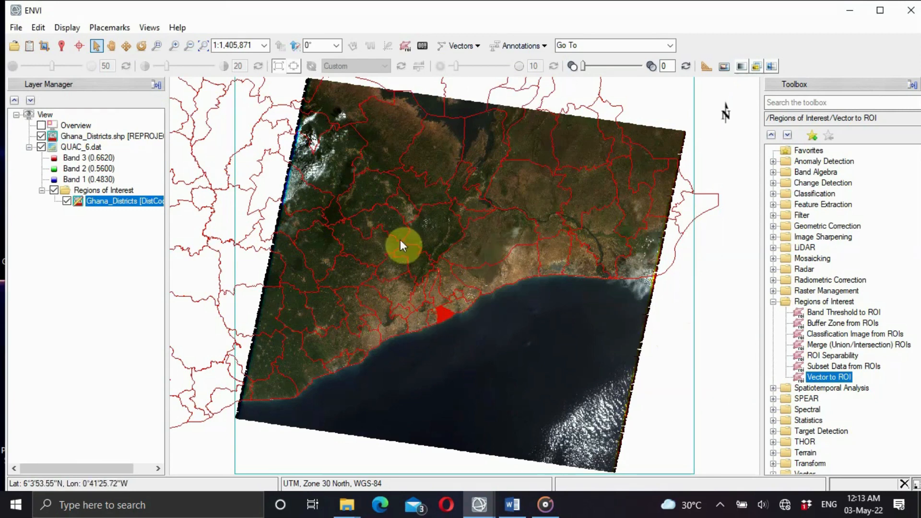
Examine the district names and DistCode values in the maximized Ghana_Districts attribute table, and close it
right_click(107, 138)
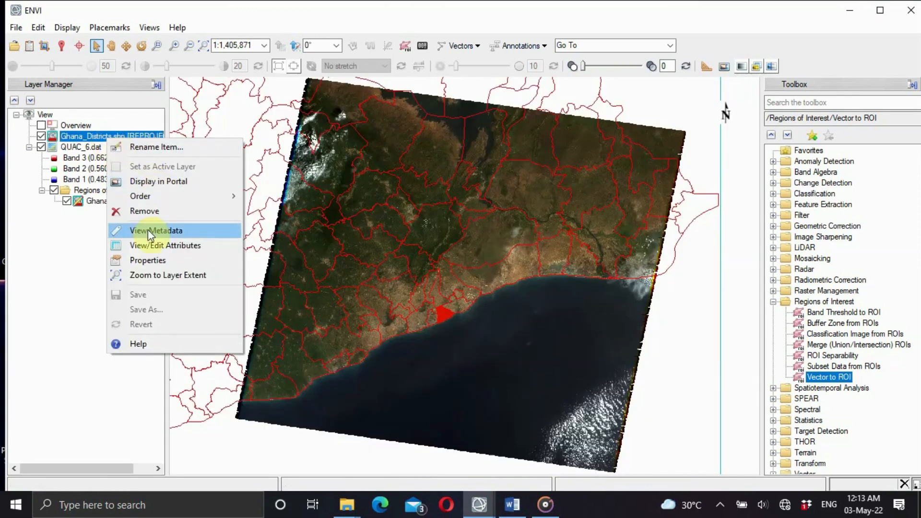
click(153, 245)
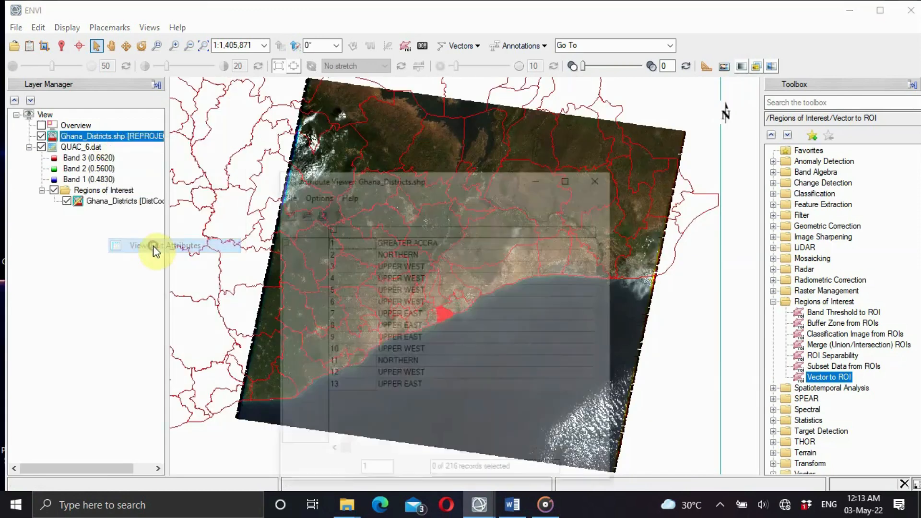
click(567, 179)
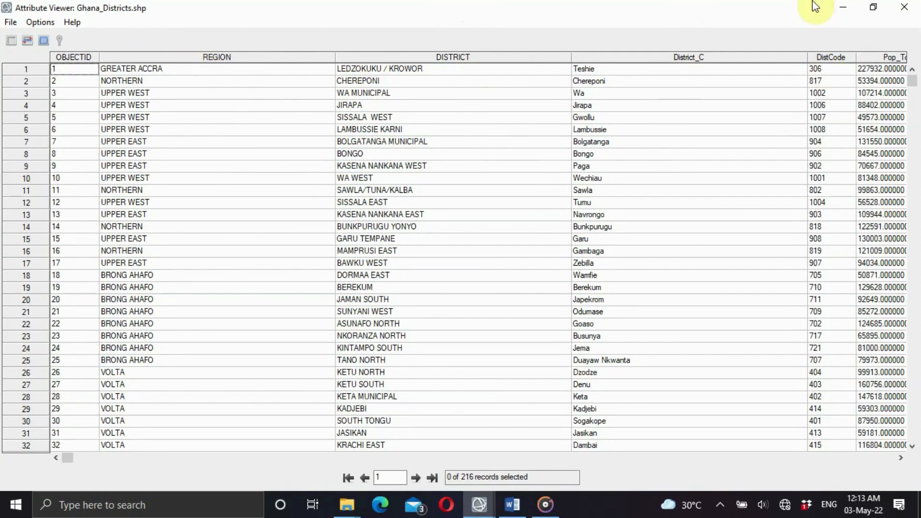
click(904, 6)
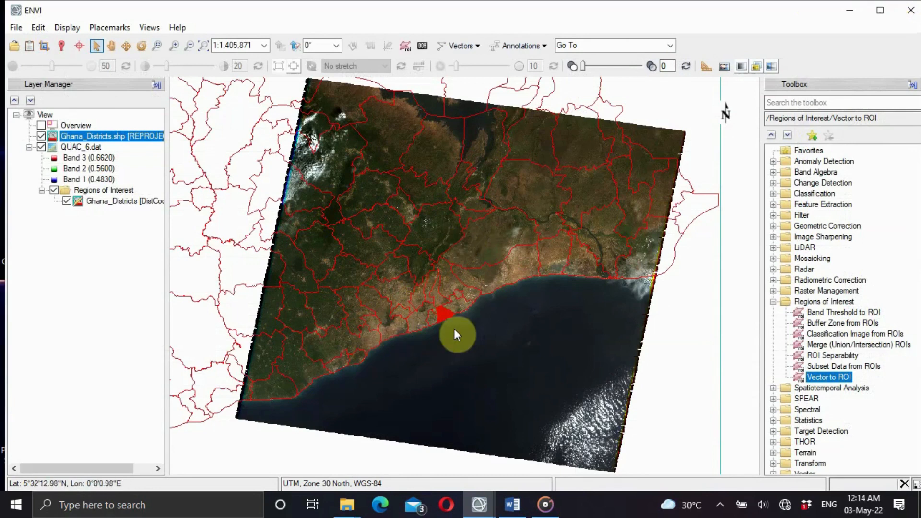
Subset QUAC_6.dat by the DistCode=306 ROI, masking pixels outside it with background value 0, and output the result to the file ACCRA
double_click(800, 367)
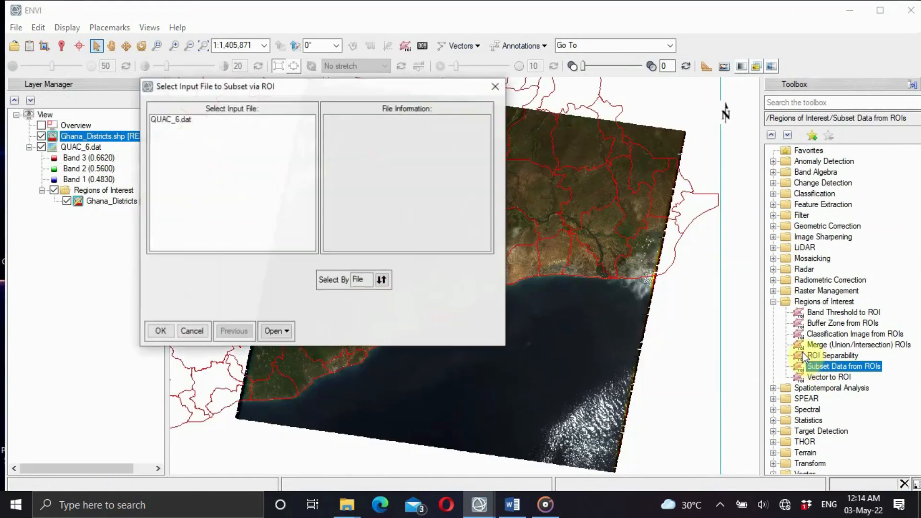
double_click(170, 120)
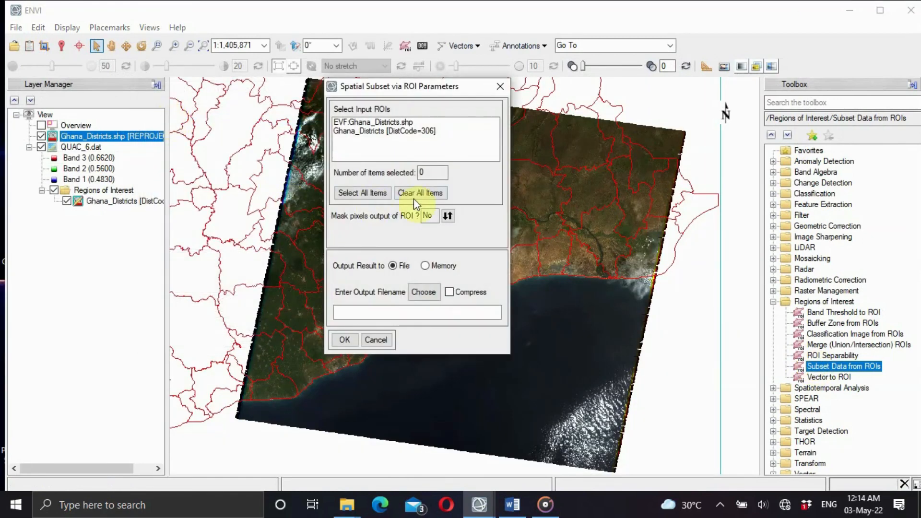
click(392, 130)
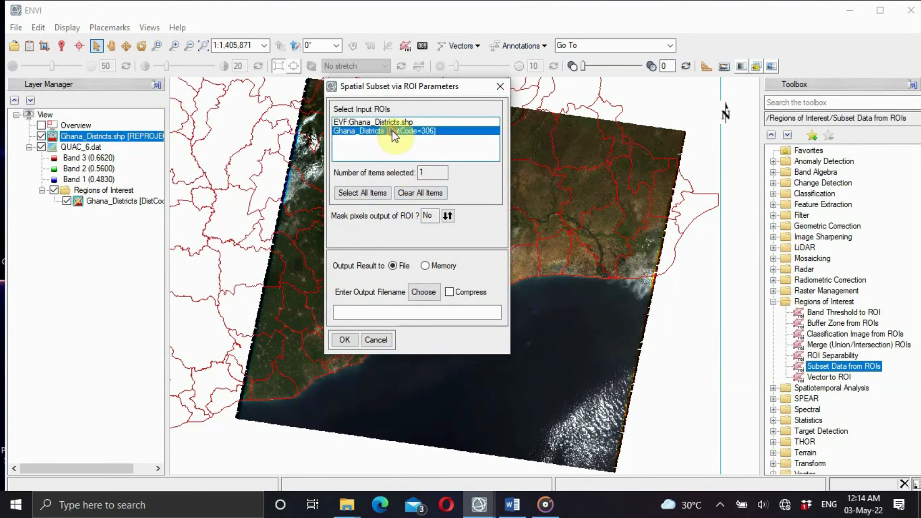
click(448, 216)
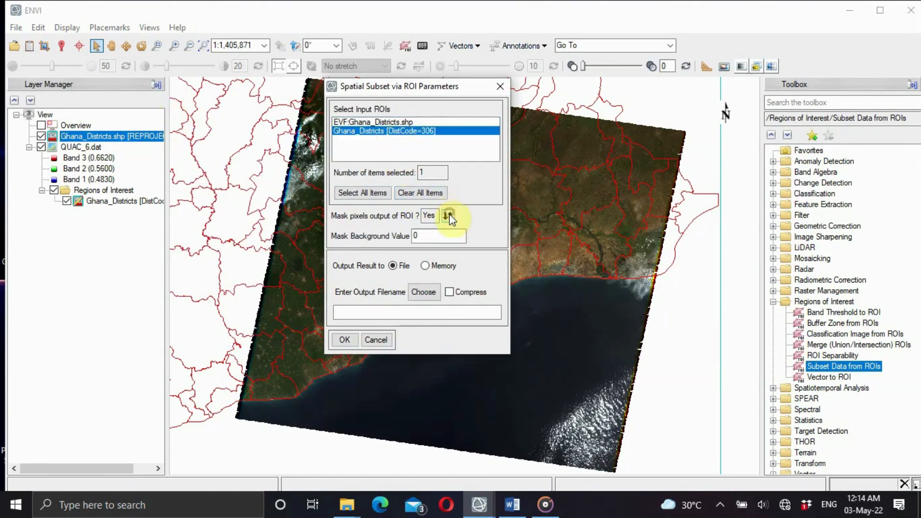
click(391, 313)
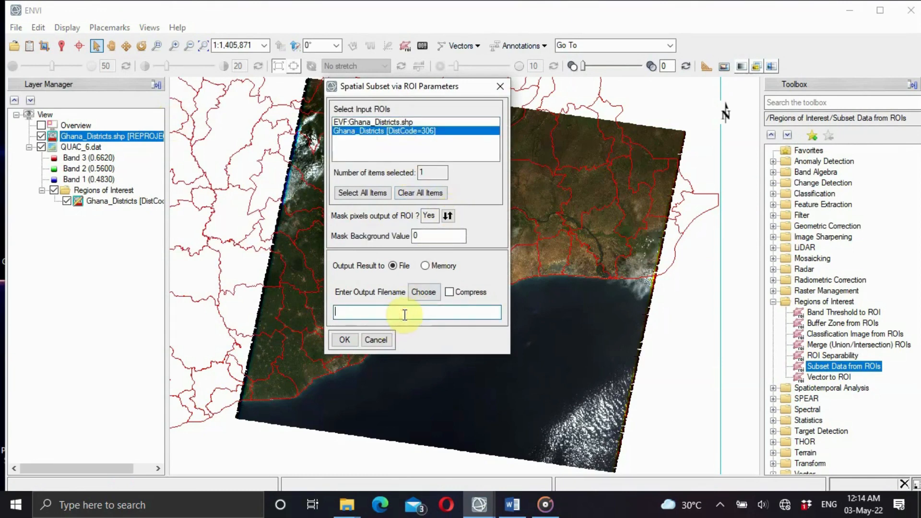
text(ACCRA)
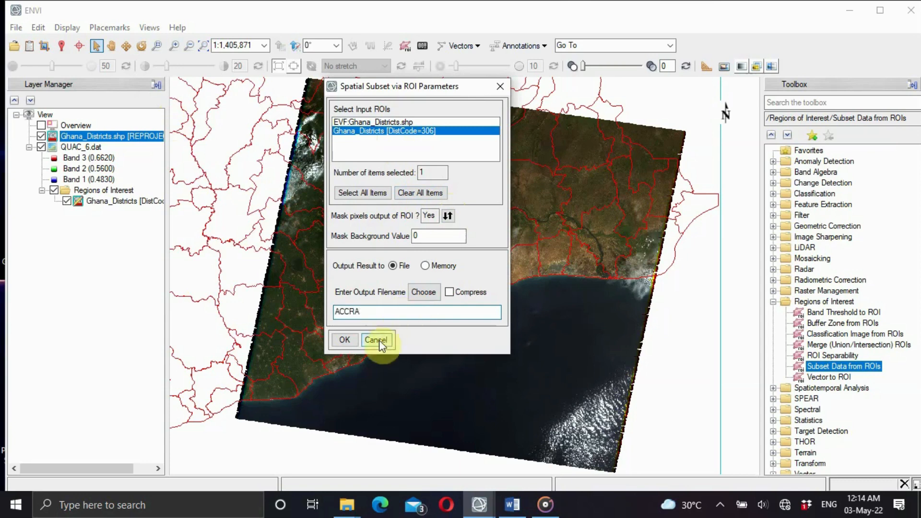
click(345, 341)
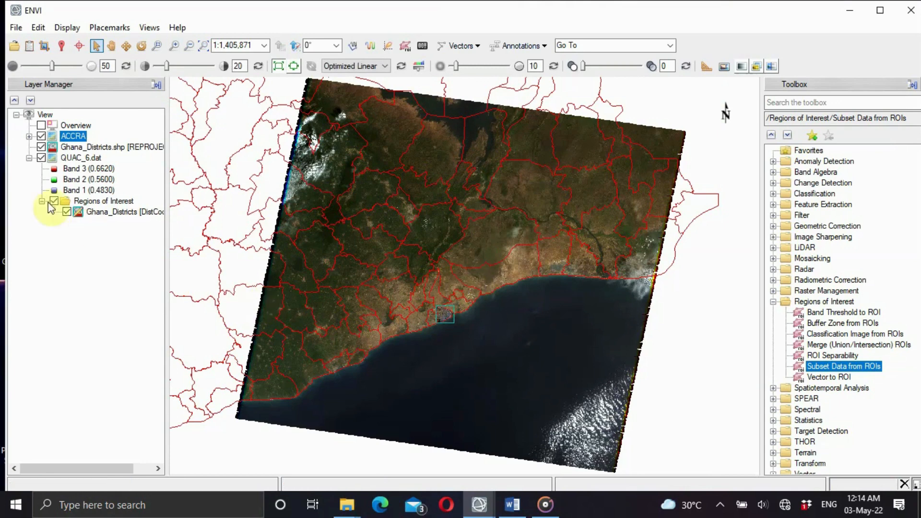
Hide the QUAC_6.dat and Ghana_Districts.shp layers and zoom in until the ACCRA subset fills the view
click(42, 158)
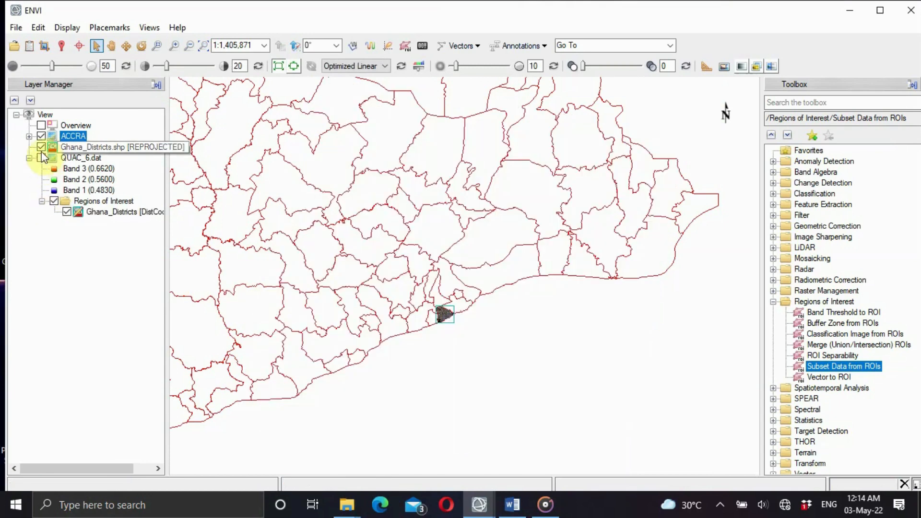
click(41, 147)
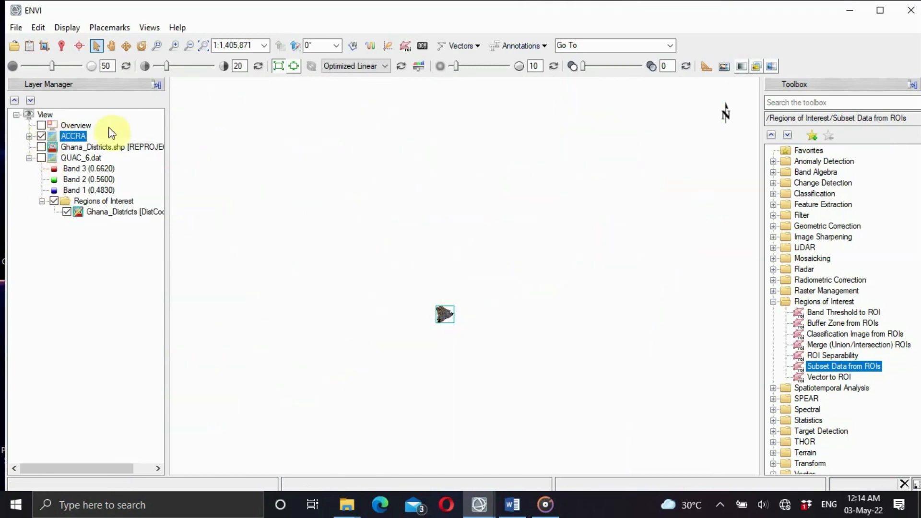
click(156, 46)
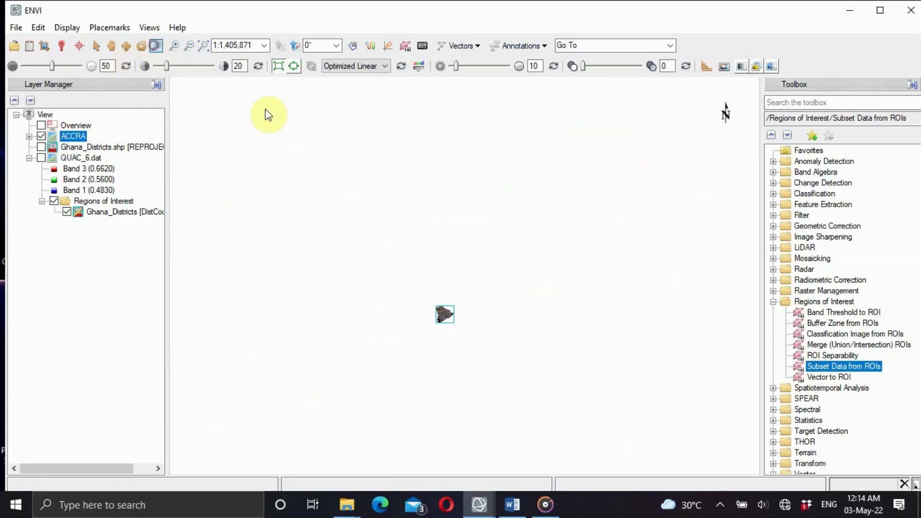
click(444, 312)
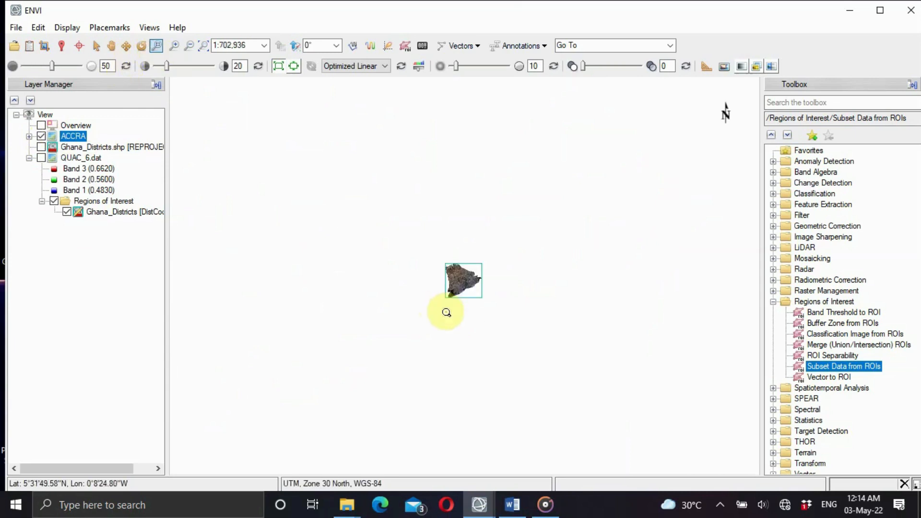
click(463, 280)
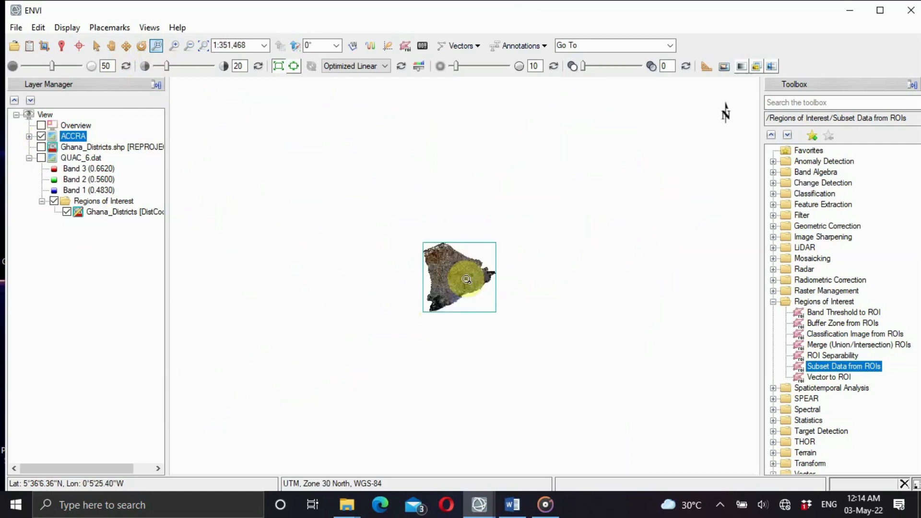
double_click(466, 278)
click(466, 279)
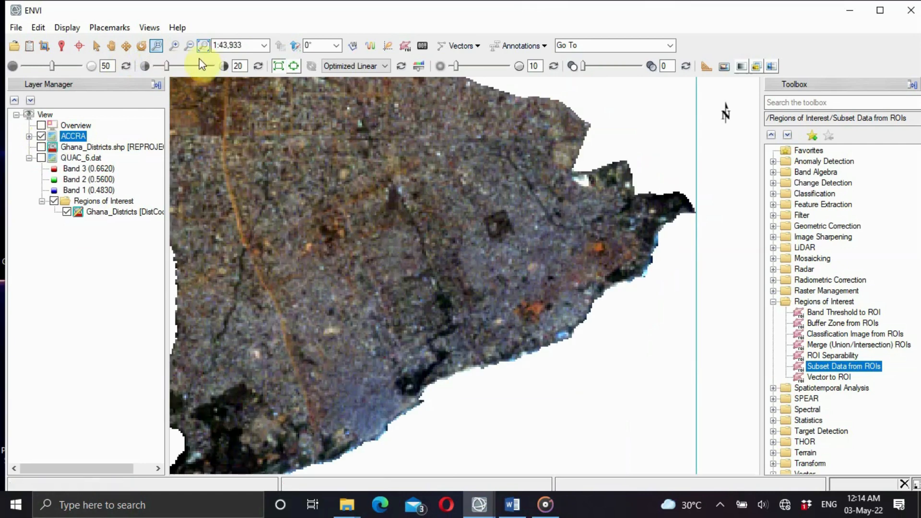
click(190, 46)
click(190, 46)
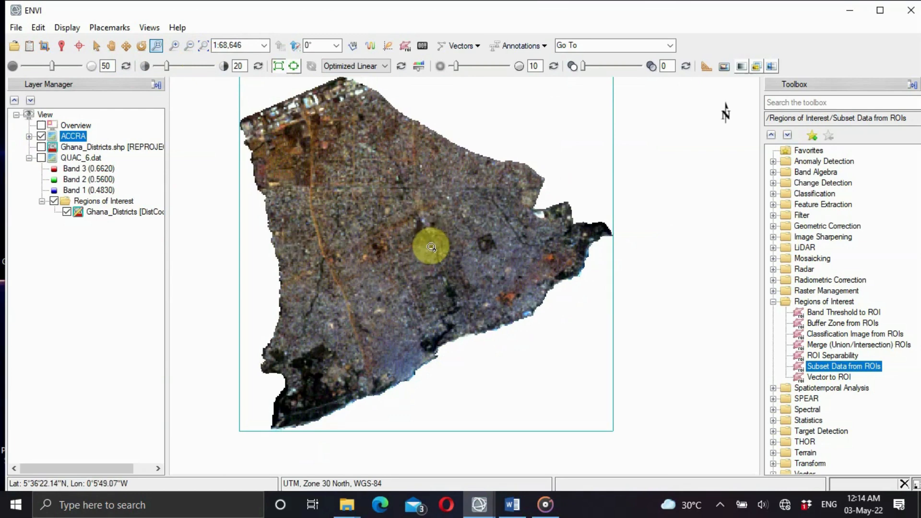
Start the Classification Workflow without saving the new ROIs, and use ACCRA as the input raster
click(775, 302)
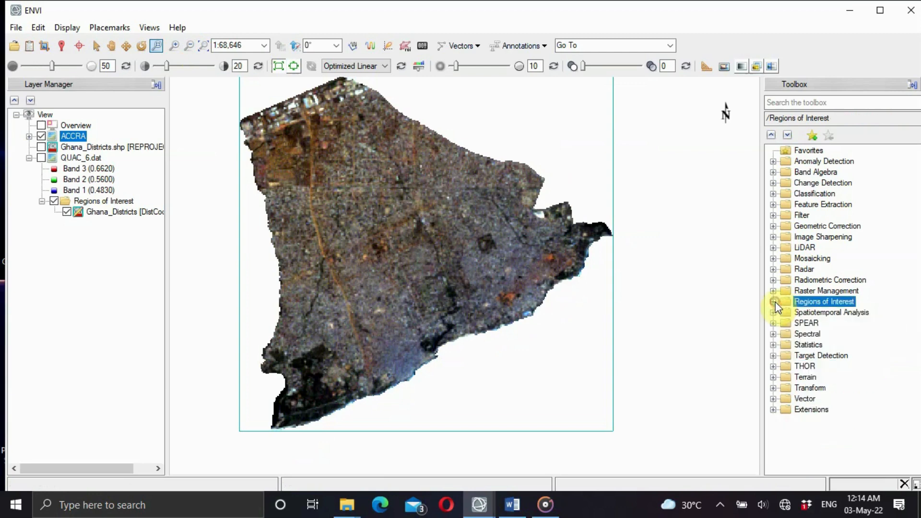
click(774, 194)
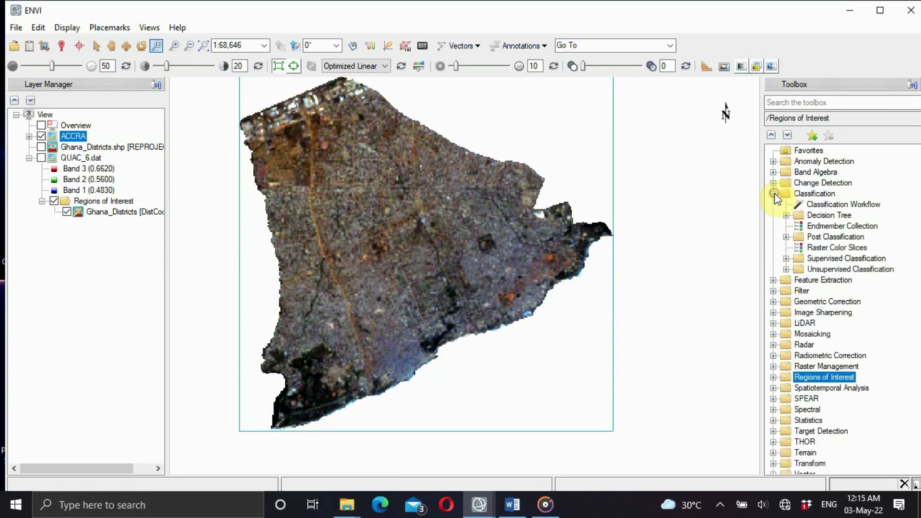
double_click(812, 205)
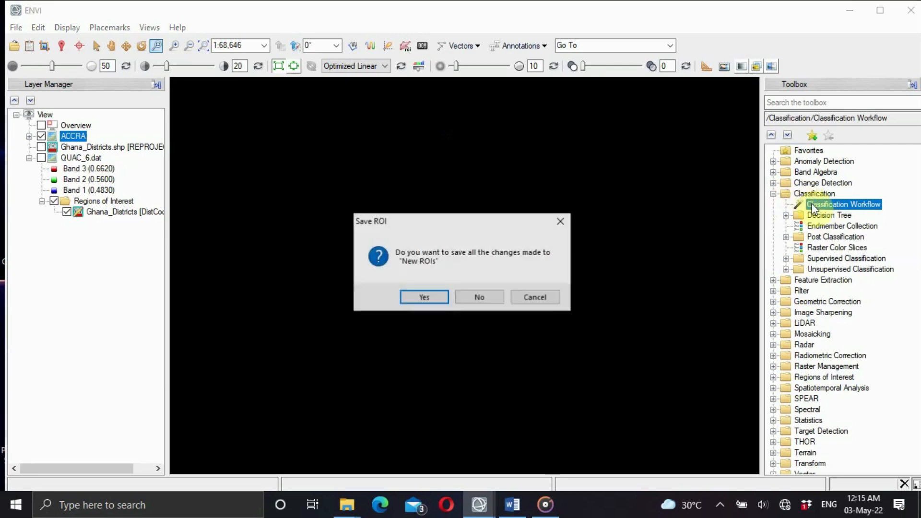
click(477, 297)
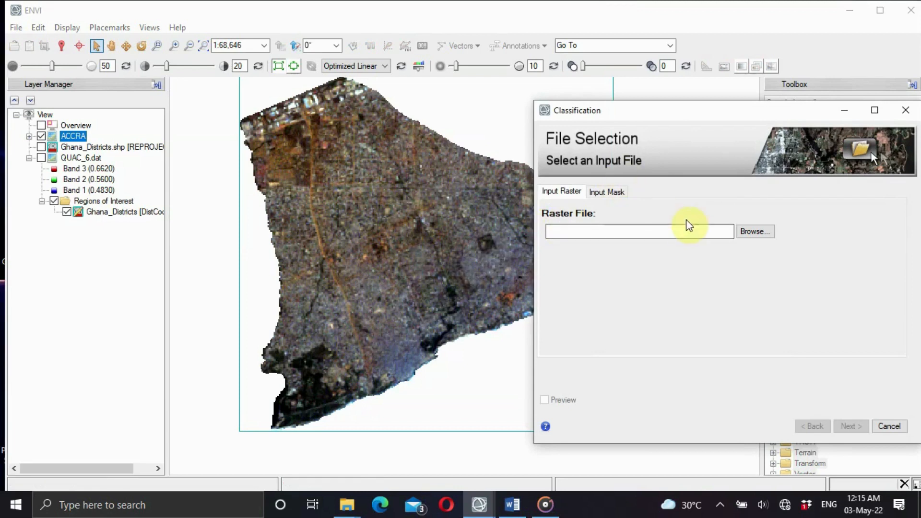
click(763, 231)
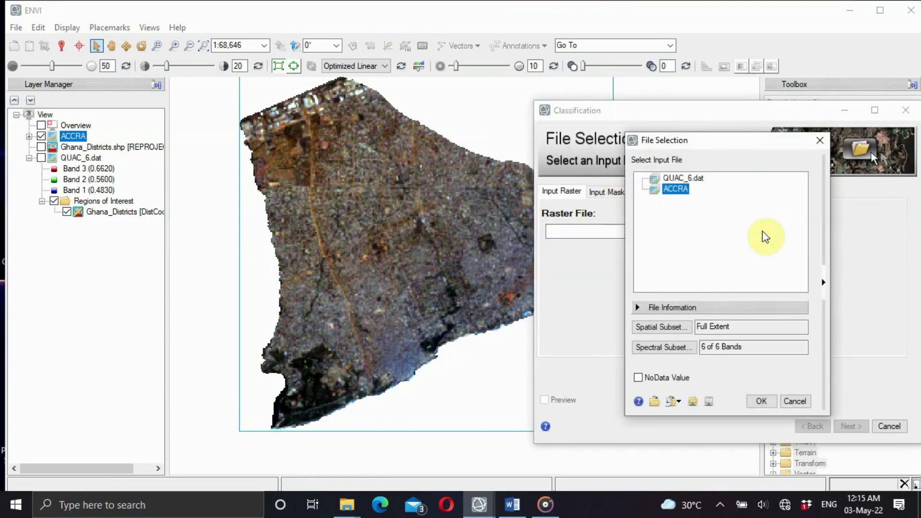
double_click(679, 189)
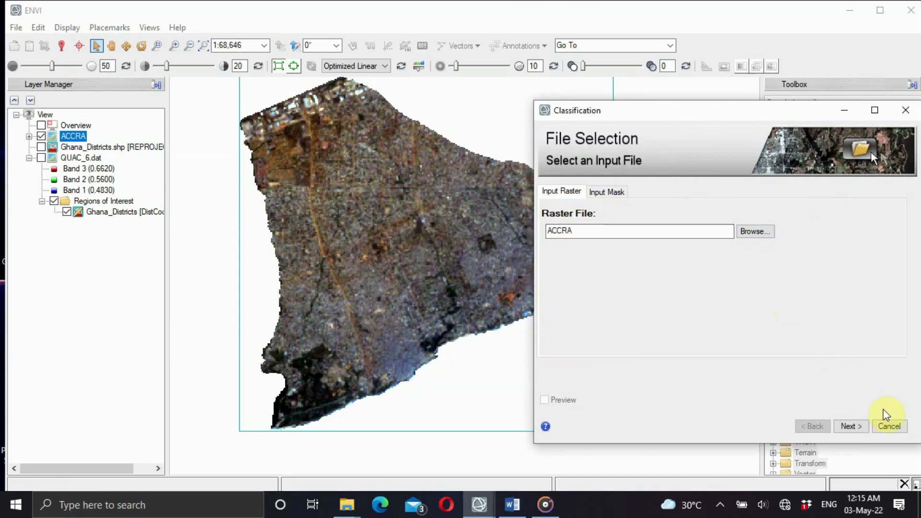
click(854, 424)
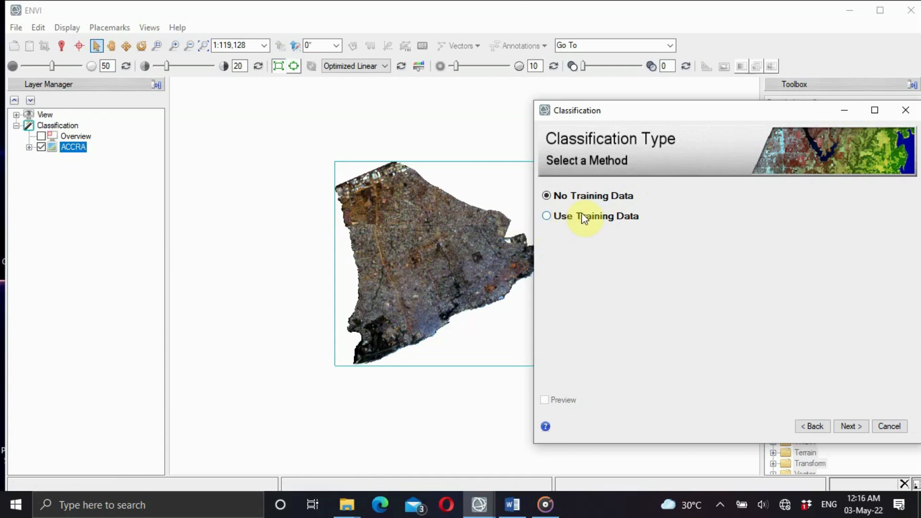
Set the classification method to Use Training Data and add a second training class
click(547, 215)
click(849, 427)
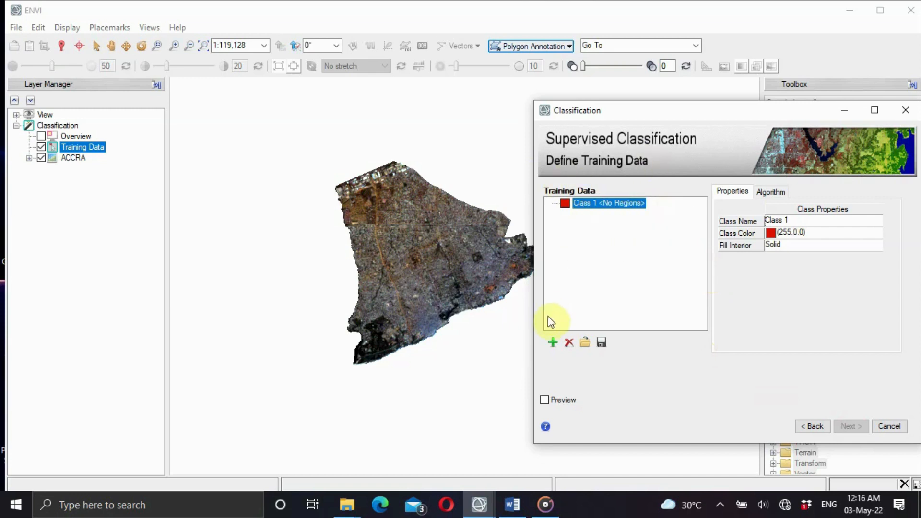
click(552, 344)
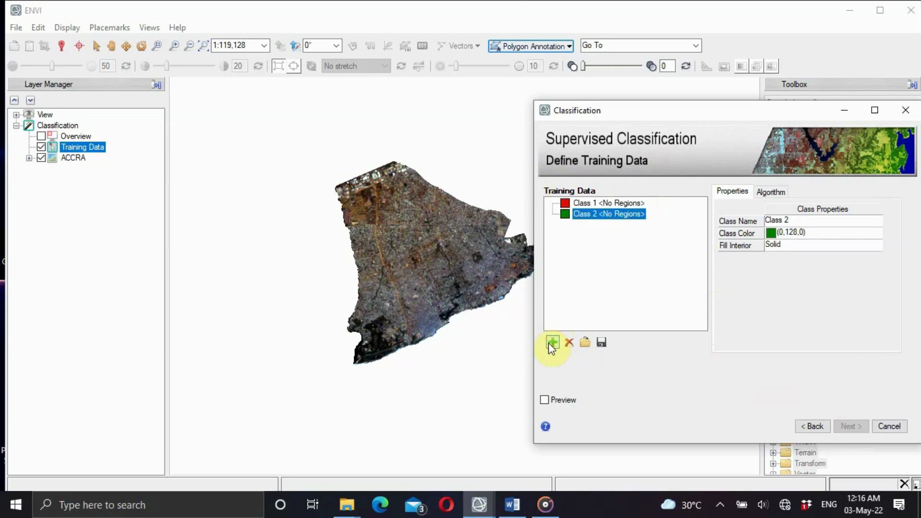
Add a third training class and rename the first class as SETTLEMENTS
click(552, 343)
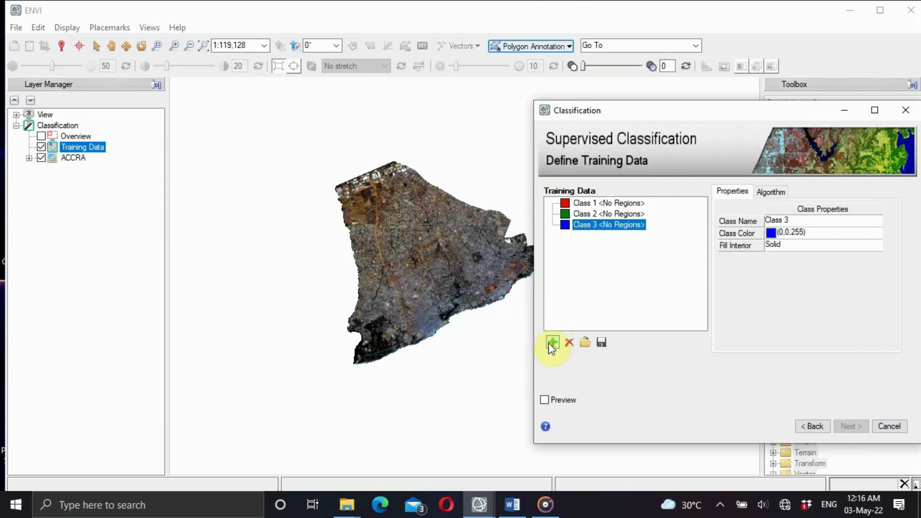
click(618, 205)
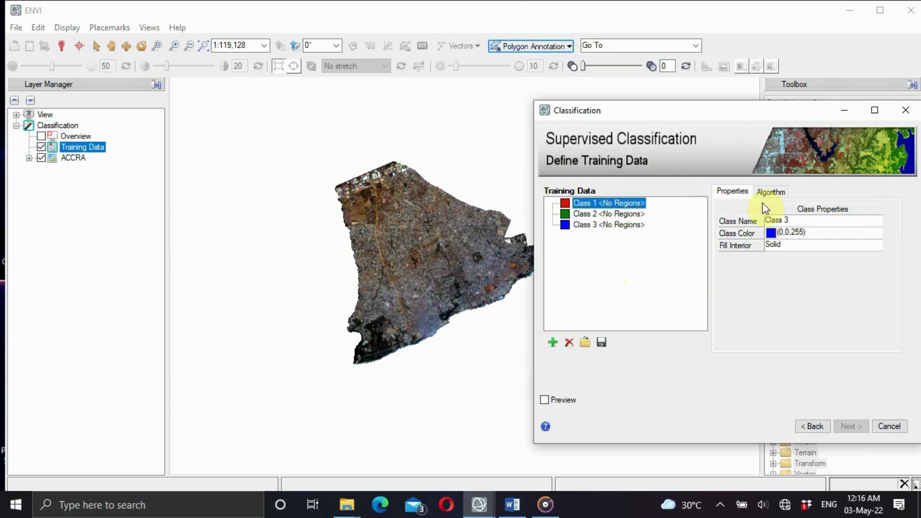
click(794, 216)
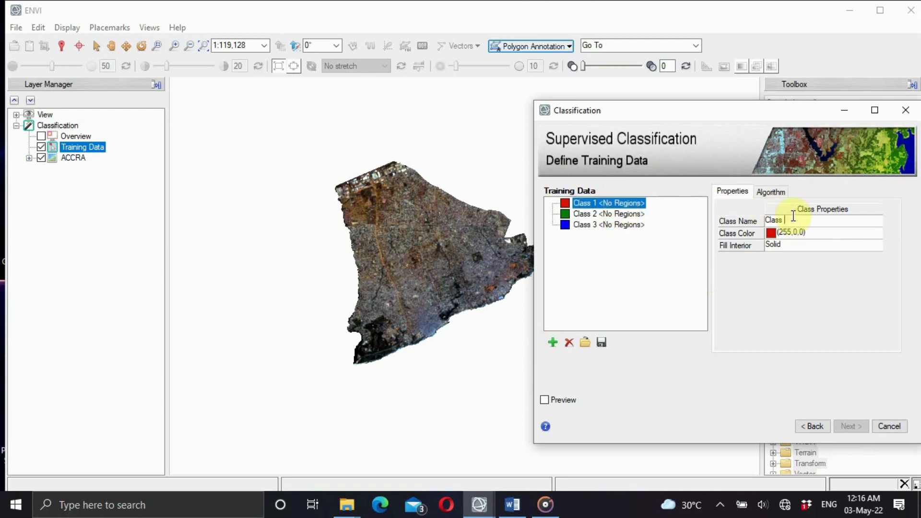
key(BackSpace)
key(BackSpace)
key(BackSpace)
key(BackSpace)
key(BackSpace)
key(BackSpace)
text(ST)
Set the second training class's color to black (0,0,0) and rename it as ROADS
click(614, 219)
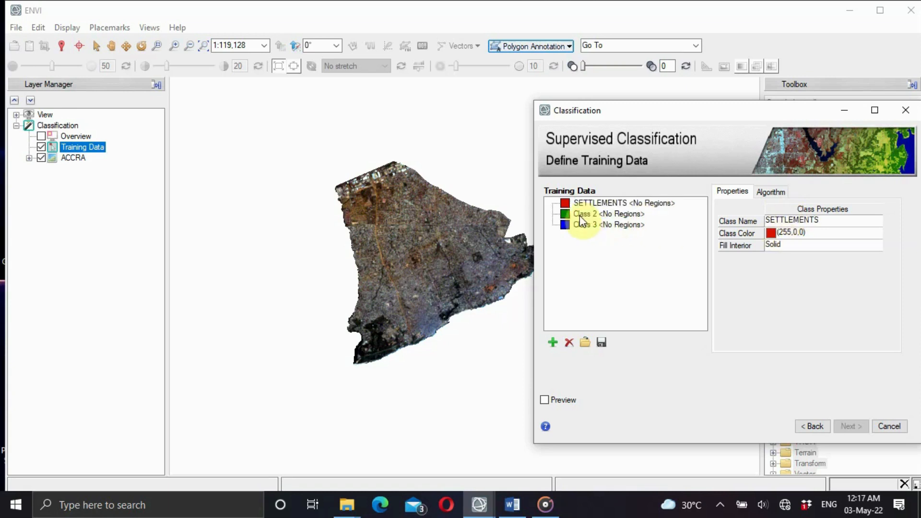
click(769, 232)
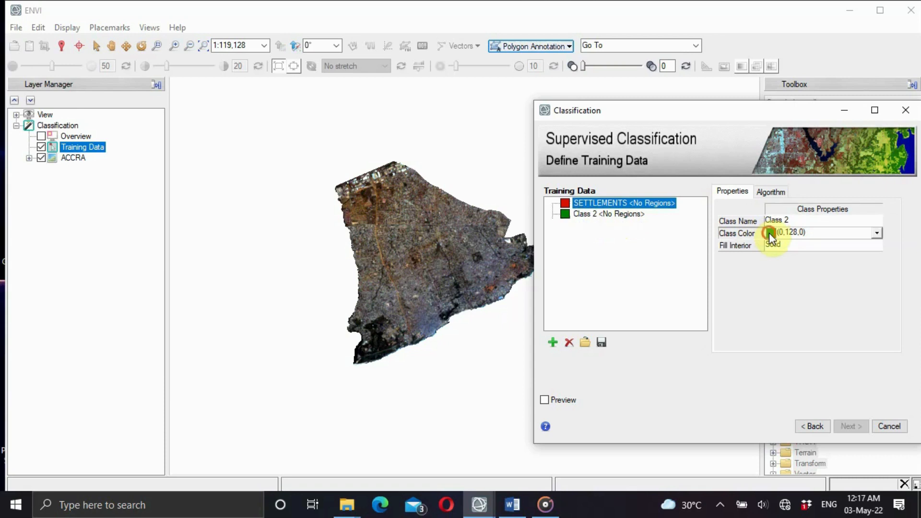
click(877, 233)
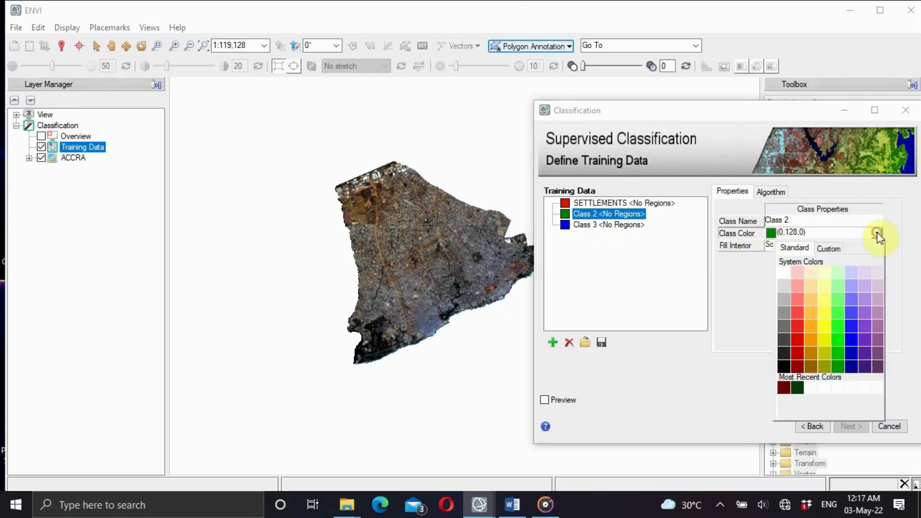
click(788, 367)
click(792, 219)
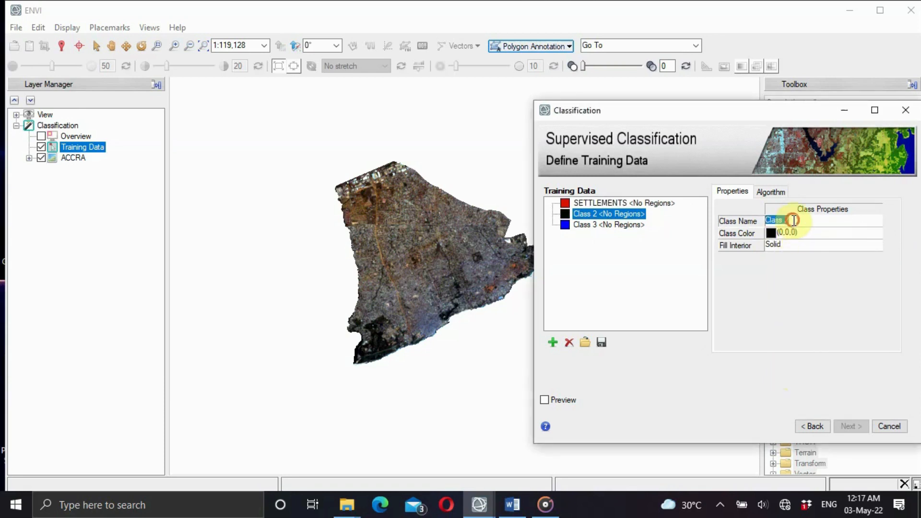
key(BackSpace)
text(ROADS)
Rename the third training class as VEGETATION
click(619, 226)
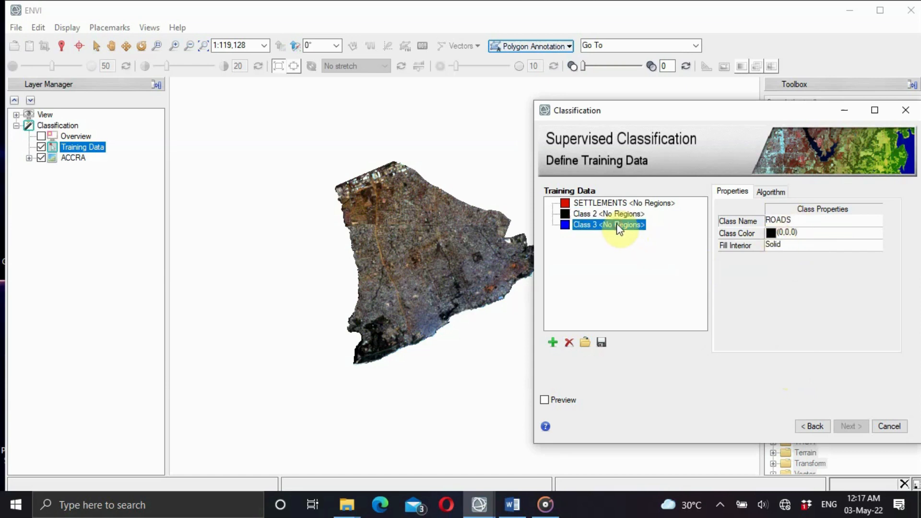
click(593, 229)
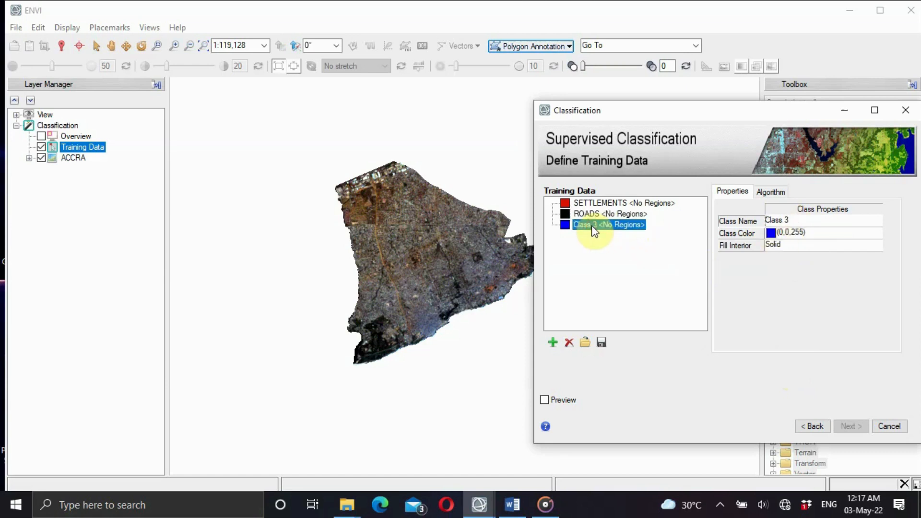
click(798, 221)
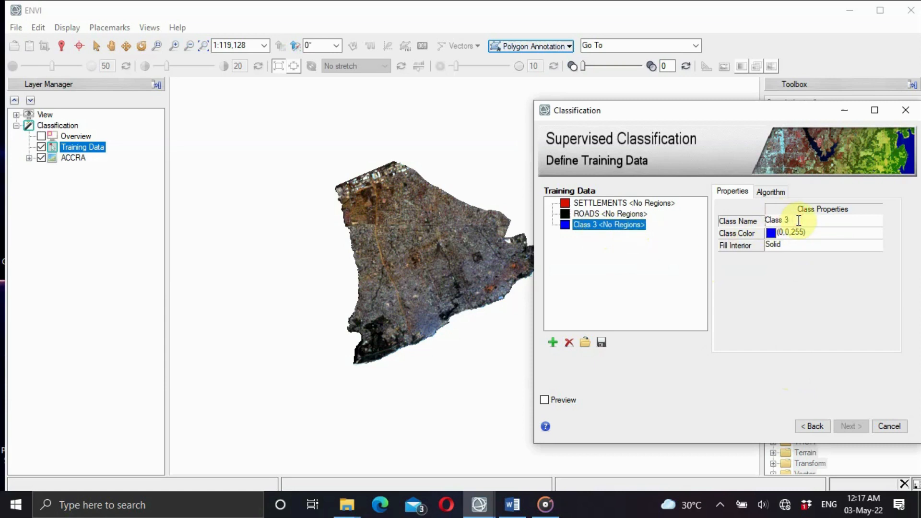
key(BackSpace)
key(BackSpace)
key(BackSpace)
key(BackSpace)
key(BackSpace)
key(BackSpace)
text(M)
text(EGETATION)
Add a fourth training class and name it WATERBODIES
click(555, 343)
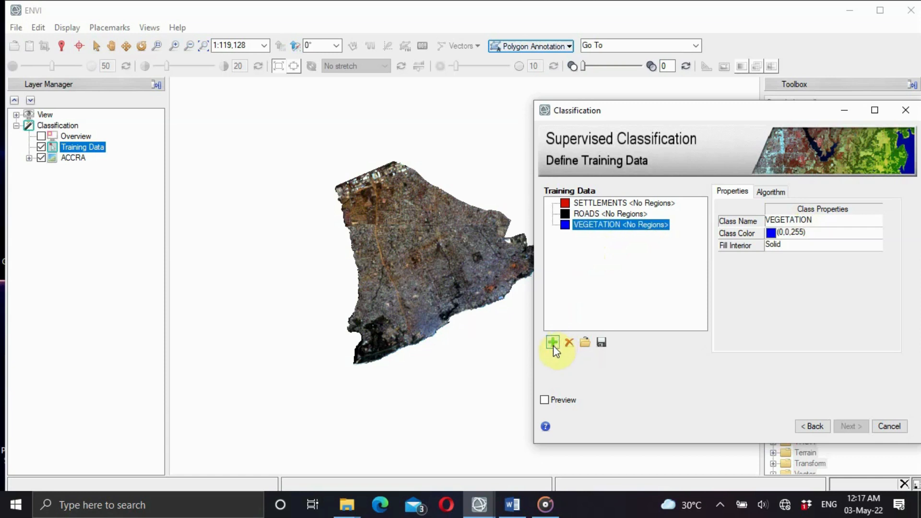
click(554, 345)
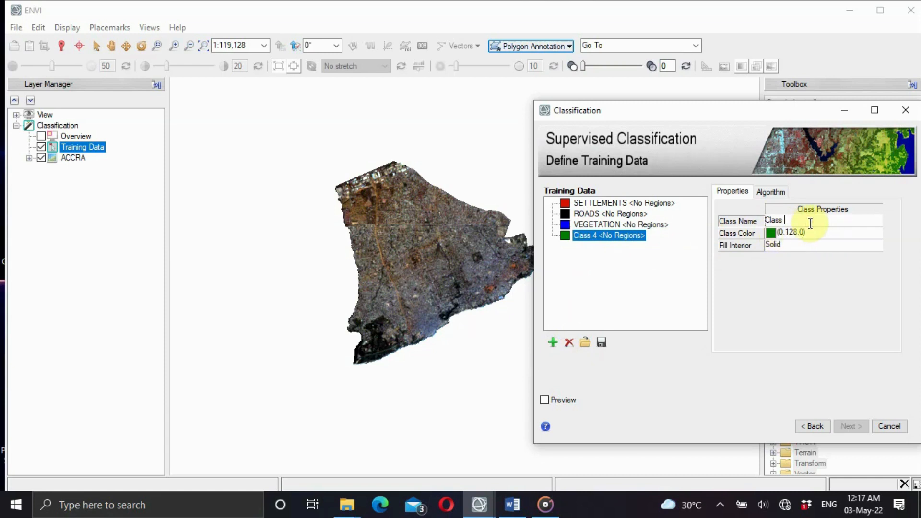
key(BackSpace)
key(BackSpace)
key(BackSpace)
key(BackSpace)
key(BackSpace)
key(BackSpace)
text(W)
click(619, 235)
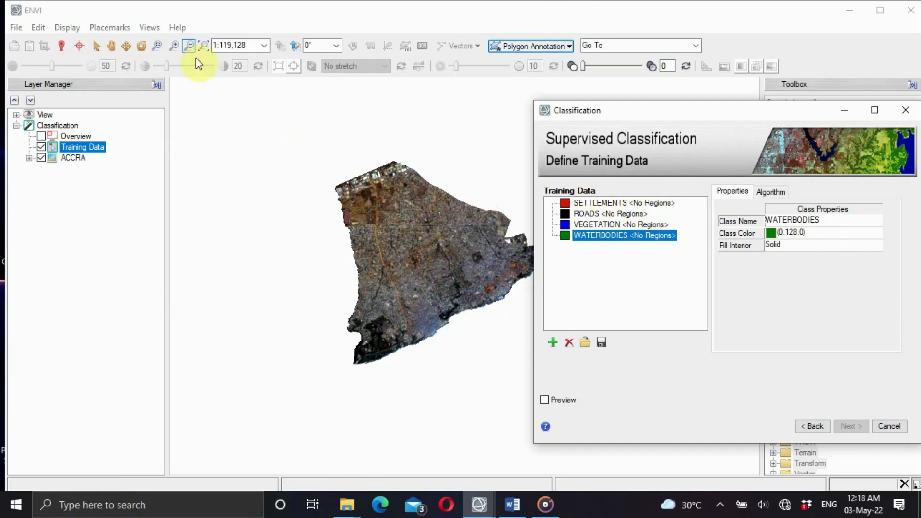
Examine the northern part of the ACCRA image up close to locate the orange main road
click(171, 45)
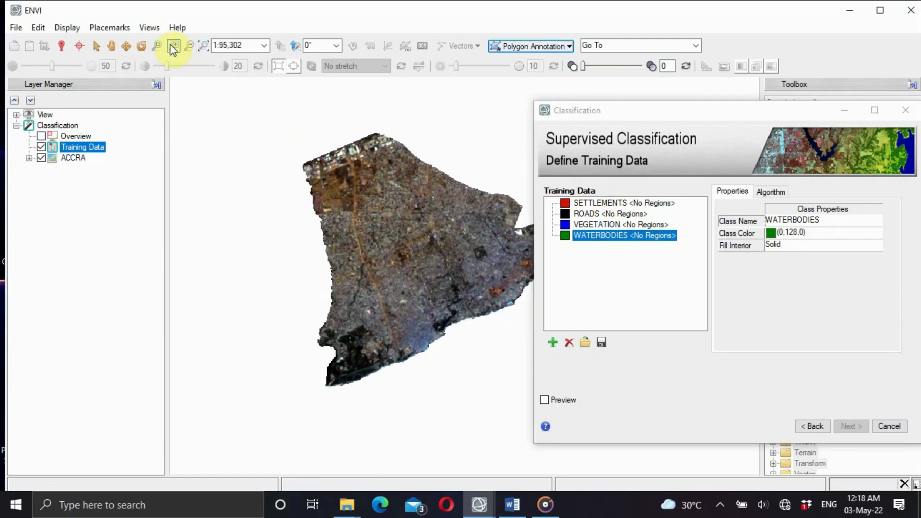
click(171, 45)
click(171, 44)
click(171, 45)
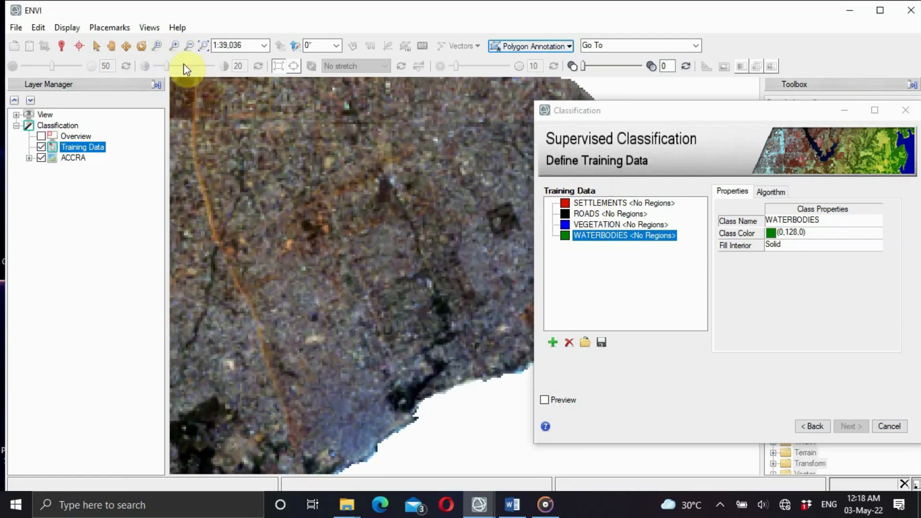
click(112, 46)
drag(261, 160, 399, 293)
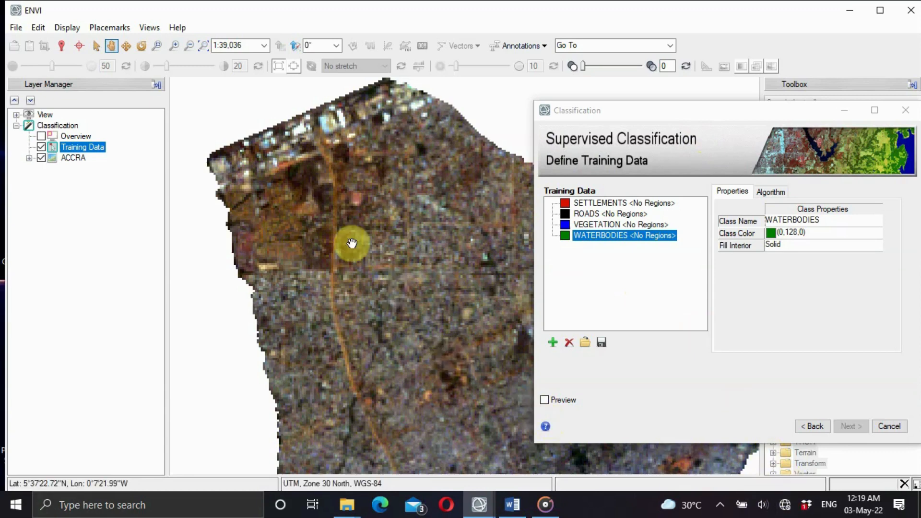
mouse_move(352, 239)
mouse_down()
mouse_move(356, 212)
mouse_move(354, 242)
mouse_up()
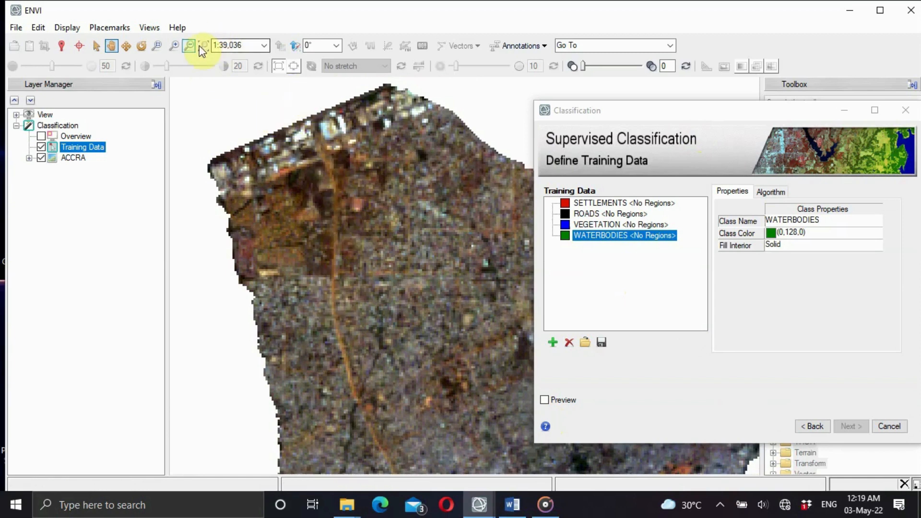
click(175, 45)
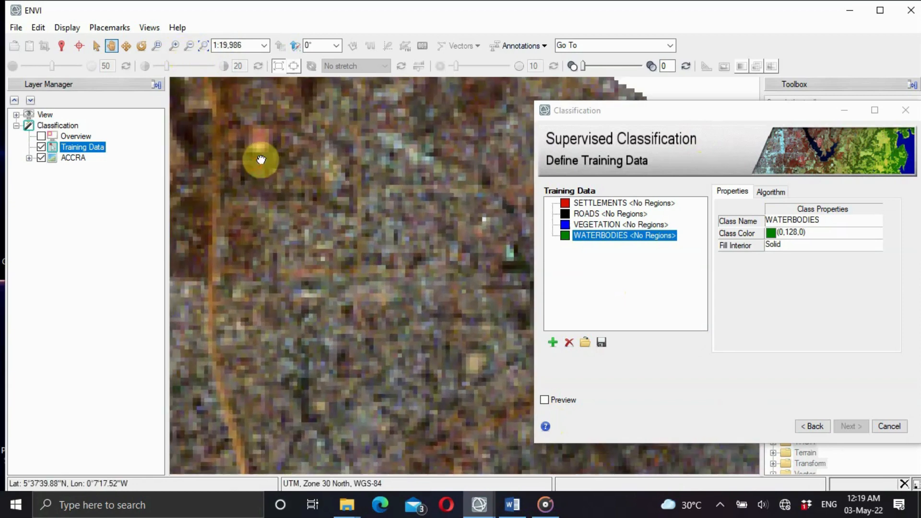
drag(261, 158, 411, 287)
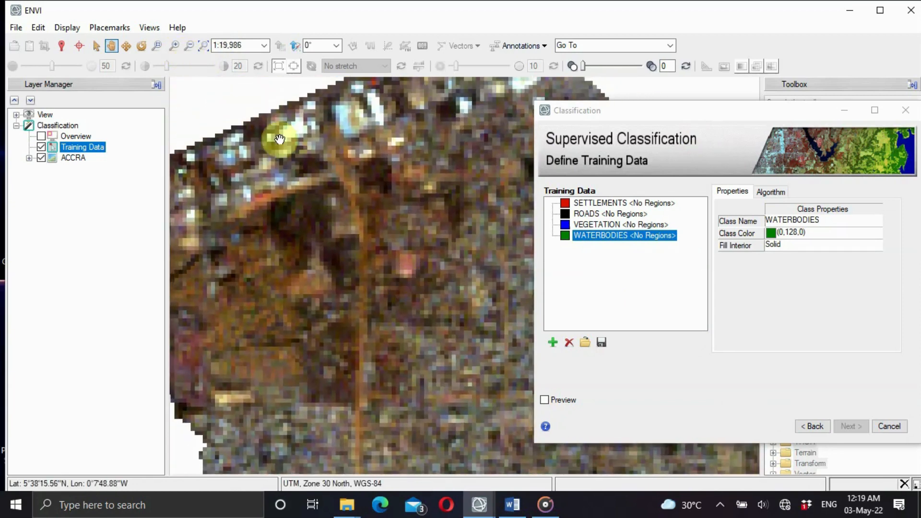
click(175, 45)
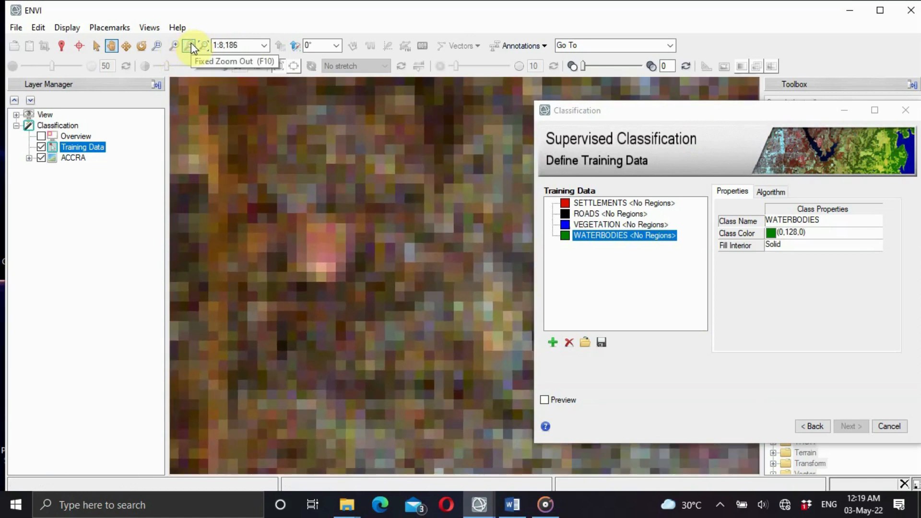
click(190, 45)
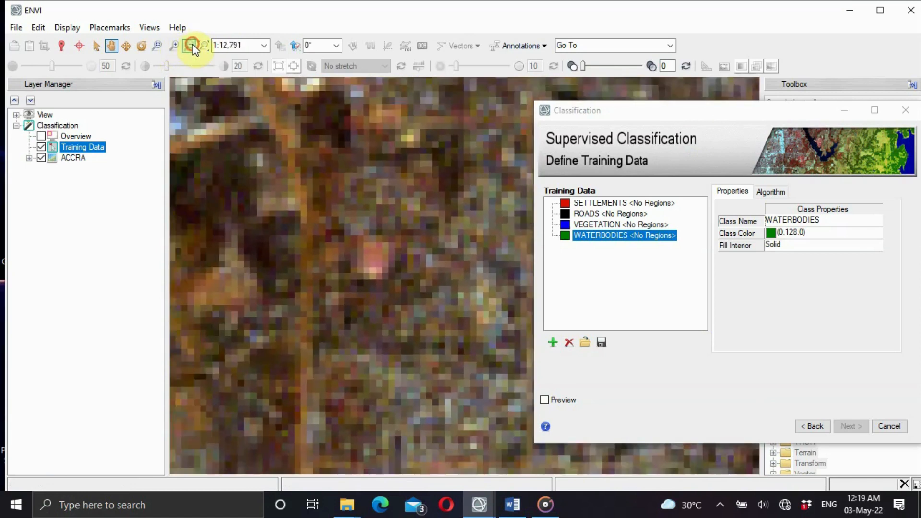
click(175, 45)
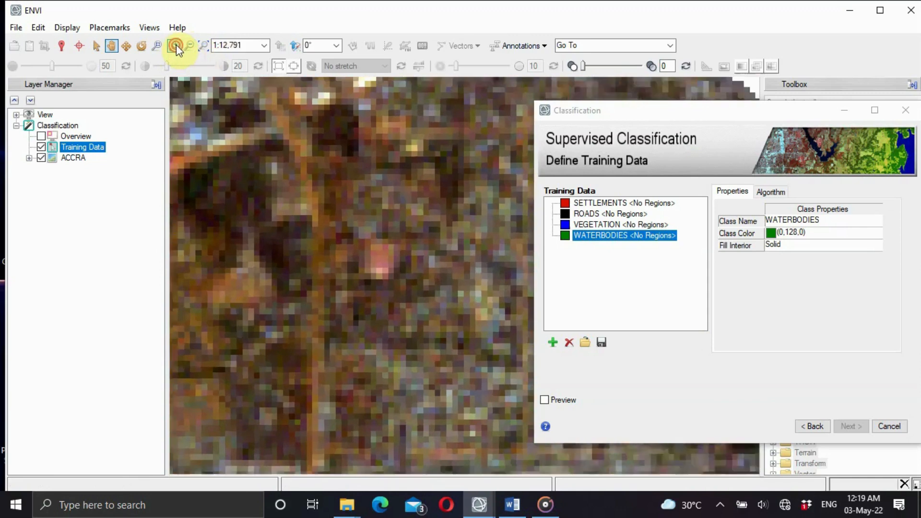
click(174, 45)
drag(336, 222, 354, 238)
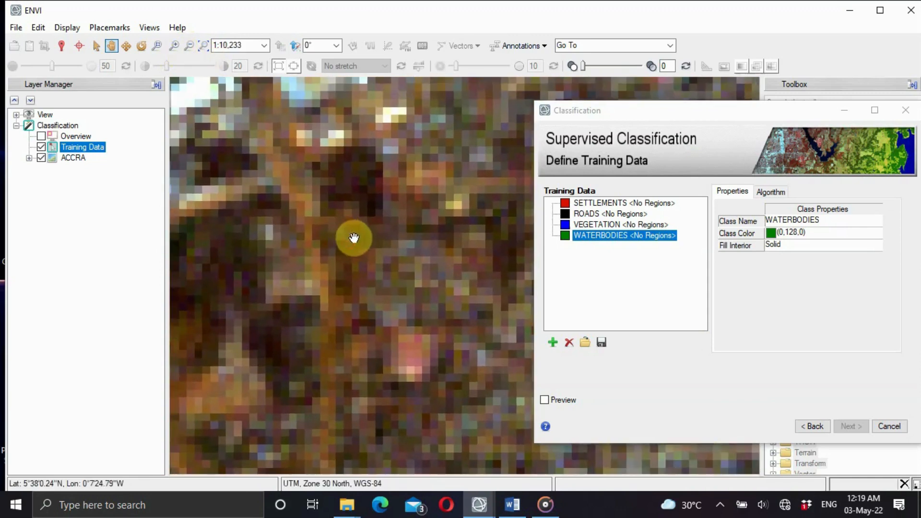
Draw a narrow training polygon for the ROADS class along the curved northern stretch of the orange road
click(591, 213)
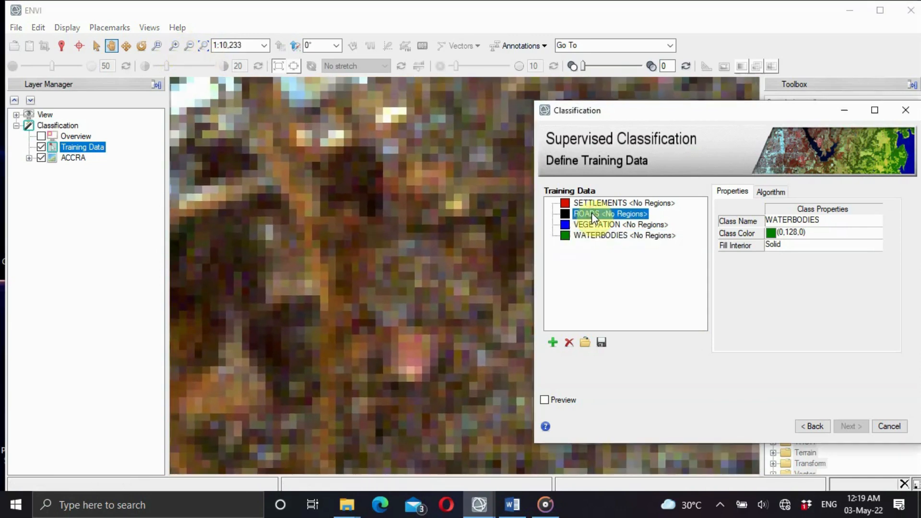
click(536, 46)
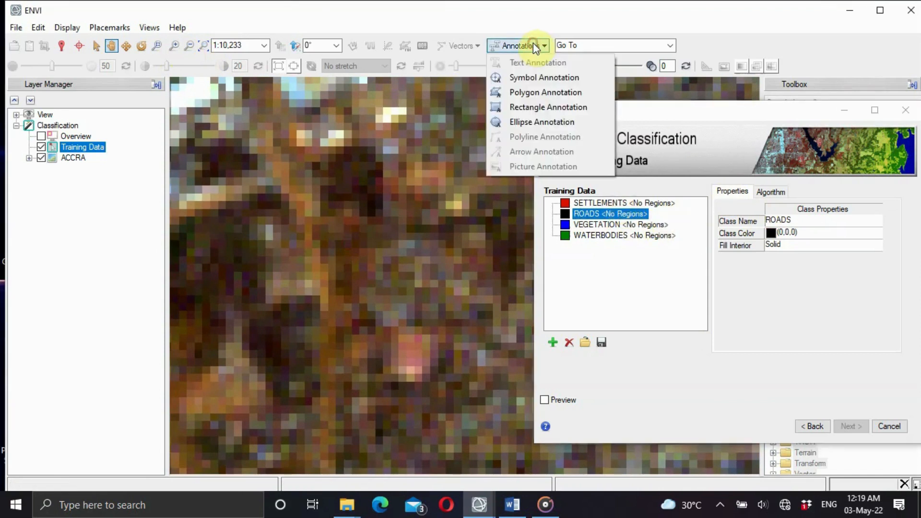
click(519, 92)
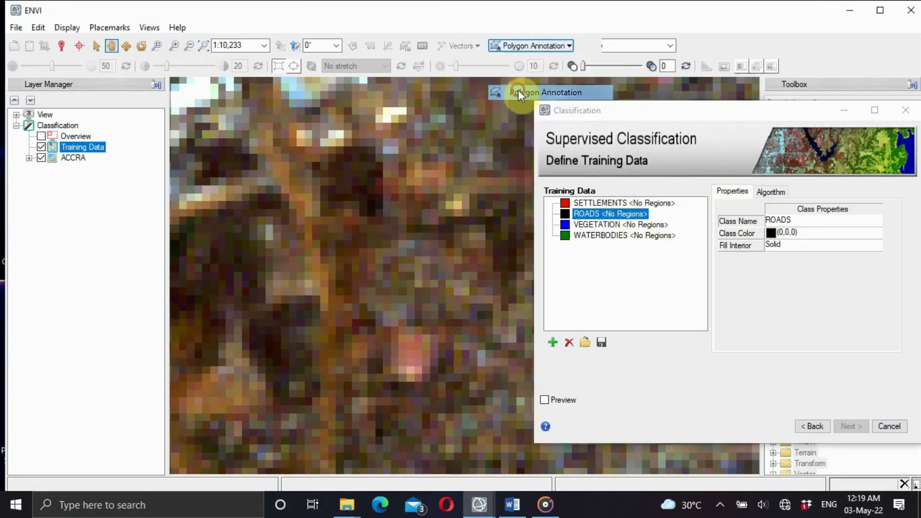
click(260, 141)
mouse_move(260, 140)
mouse_down()
mouse_move(317, 268)
mouse_move(332, 334)
mouse_move(327, 372)
mouse_move(333, 300)
mouse_move(323, 261)
mouse_move(300, 197)
mouse_move(263, 139)
mouse_up()
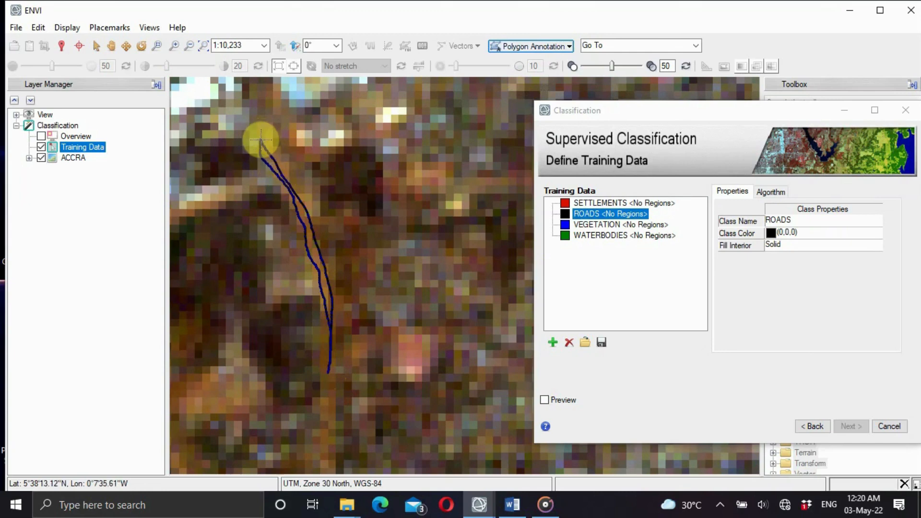
double_click(259, 140)
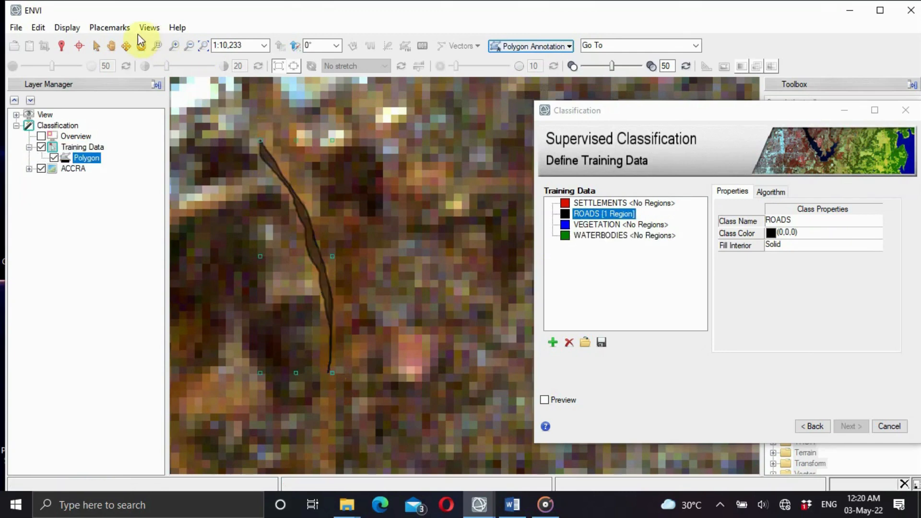
Draw a second narrow ROADS training polygon along the straight stretch of road just south of the first polygon
click(112, 47)
drag(376, 302, 356, 111)
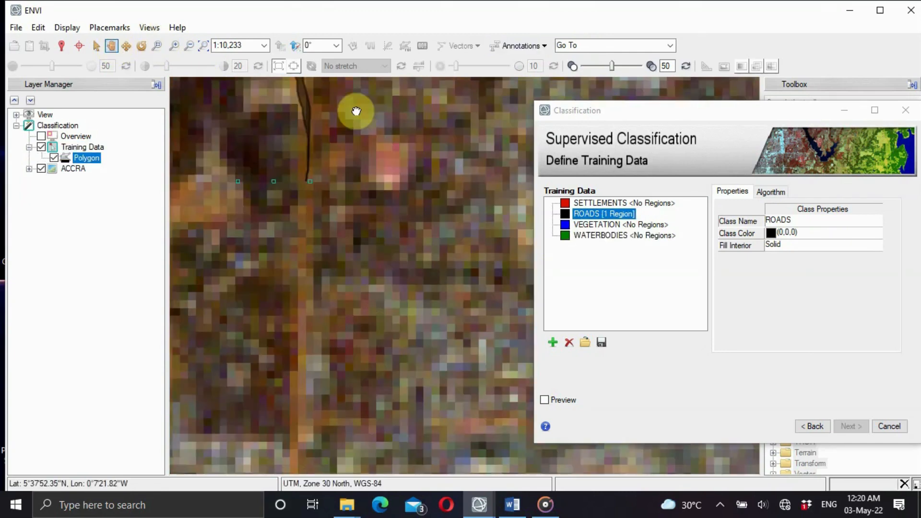
drag(358, 230, 403, 142)
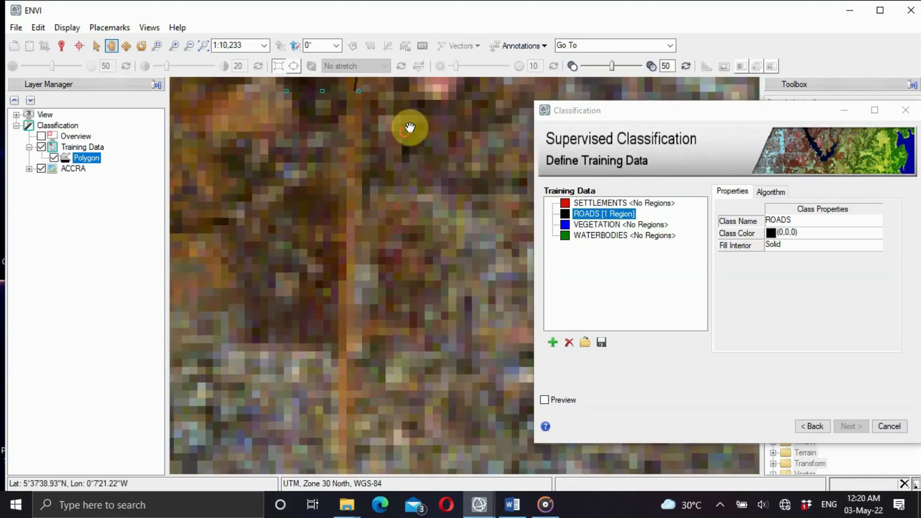
click(510, 46)
click(513, 90)
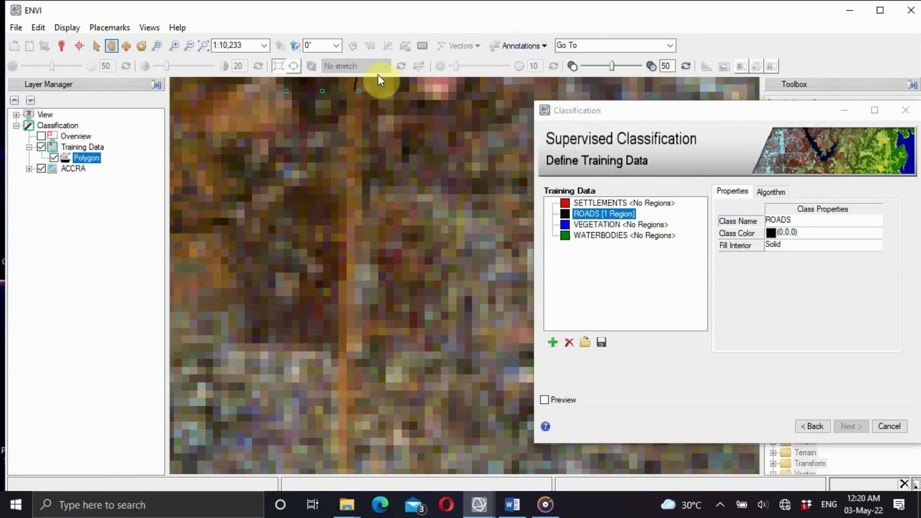
click(539, 45)
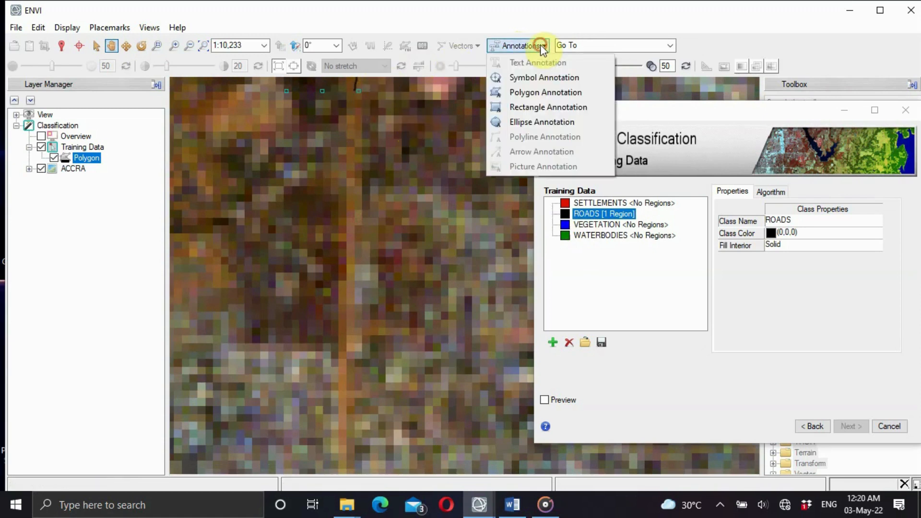
click(532, 93)
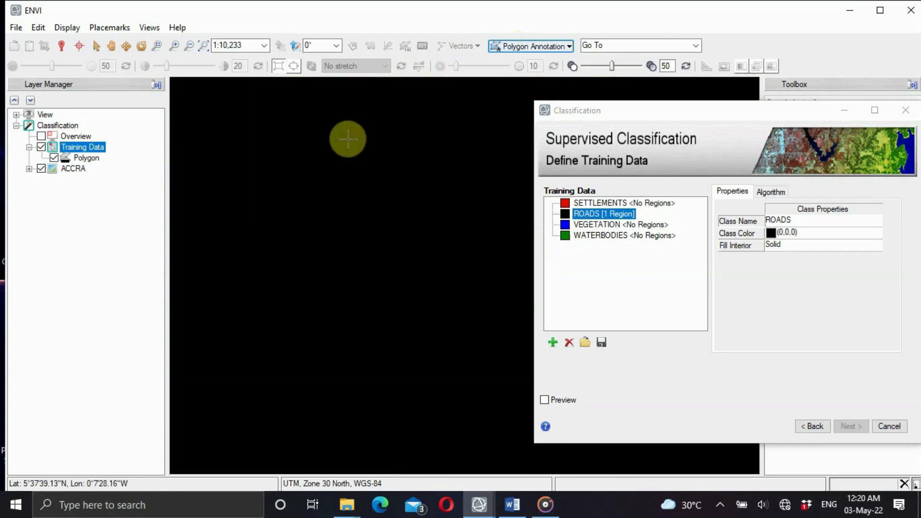
mouse_move(348, 139)
mouse_down()
mouse_move(345, 372)
mouse_move(349, 116)
mouse_up()
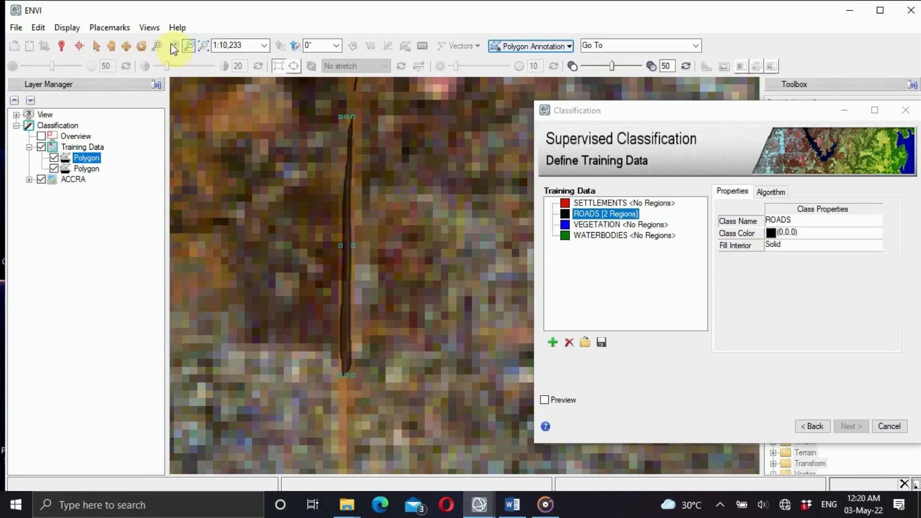
click(189, 46)
click(189, 46)
click(189, 47)
click(189, 46)
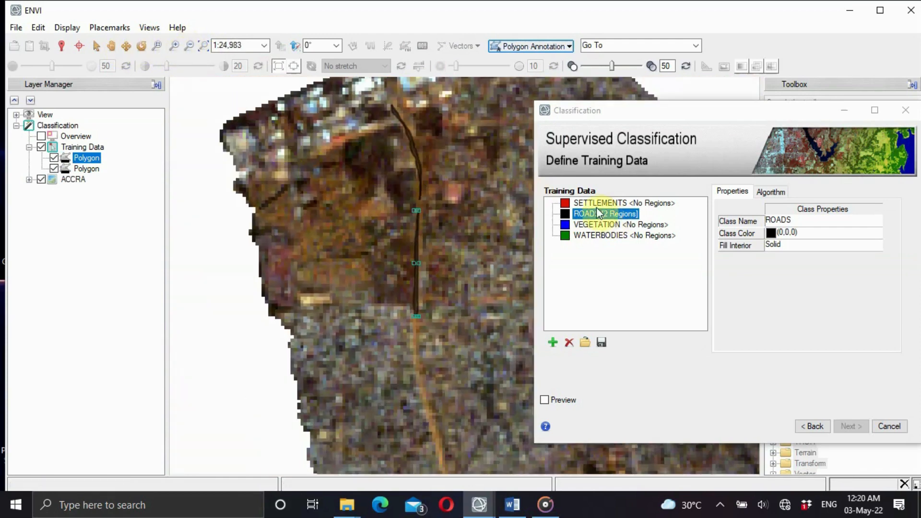
Draw a third narrow ROADS training polygon along the orange road, continuing south from the second polygon
double_click(417, 322)
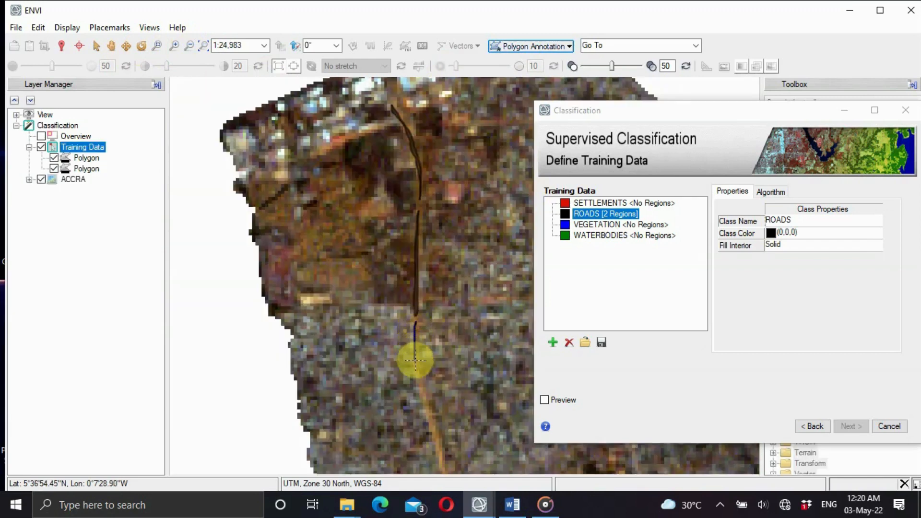
drag(416, 359, 440, 461)
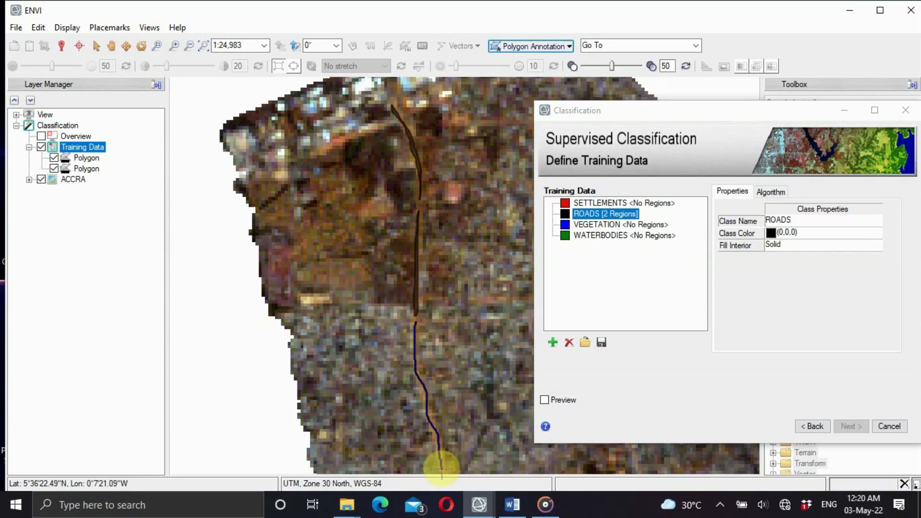
double_click(442, 468)
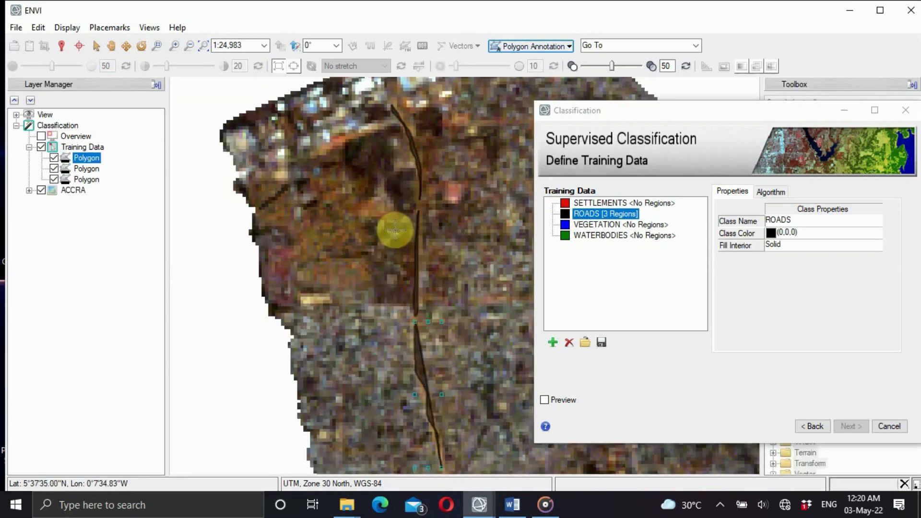
Make SETTLEMENTS the active training class
click(592, 202)
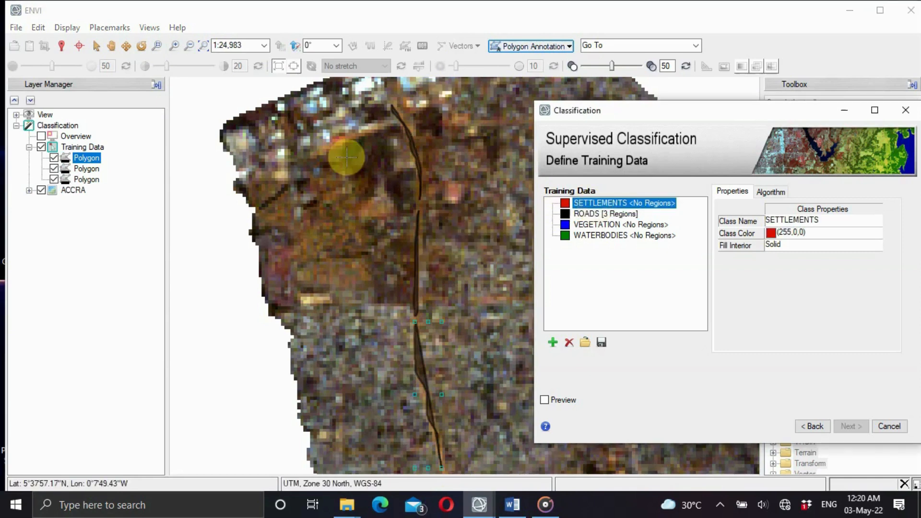
click(185, 46)
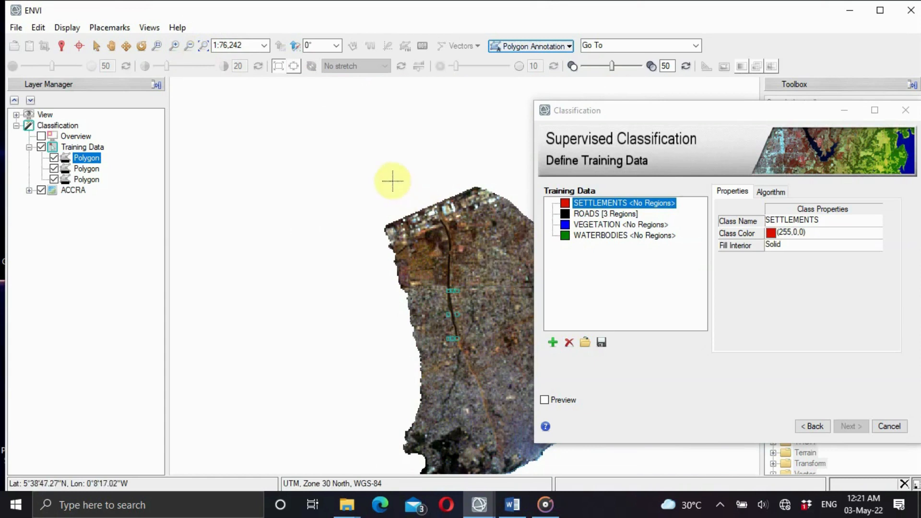
click(115, 48)
mouse_move(514, 281)
mouse_down()
mouse_move(388, 224)
mouse_move(486, 255)
mouse_up()
right_click(487, 255)
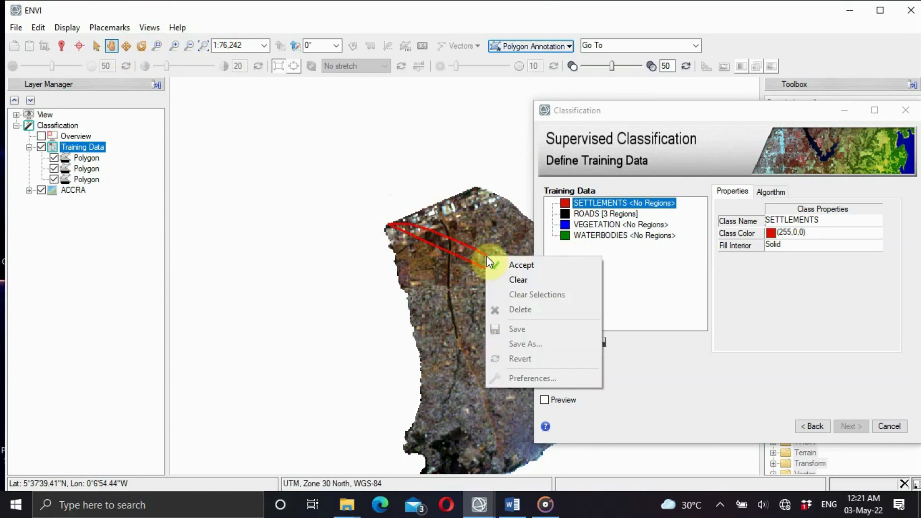
click(502, 279)
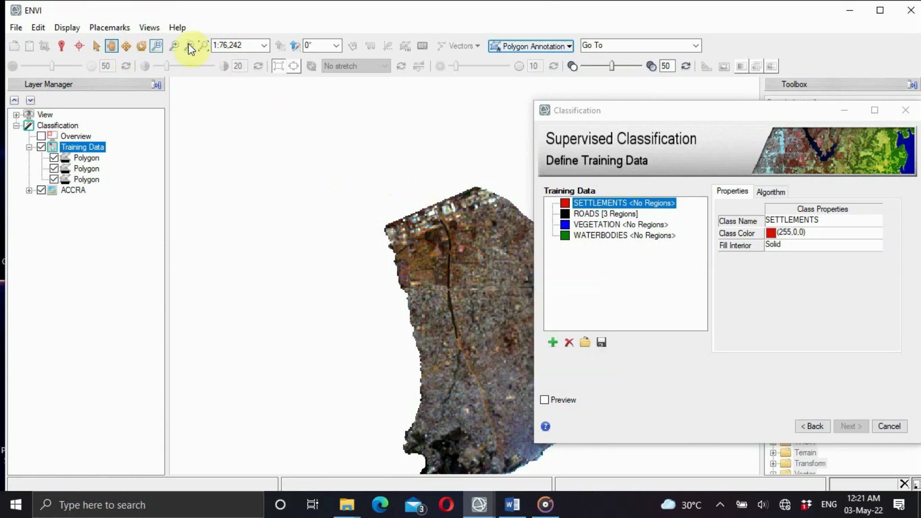
Draw a SETTLEMENTS training polygon over the dark square block in the eastern part of the ACCRA image
click(109, 50)
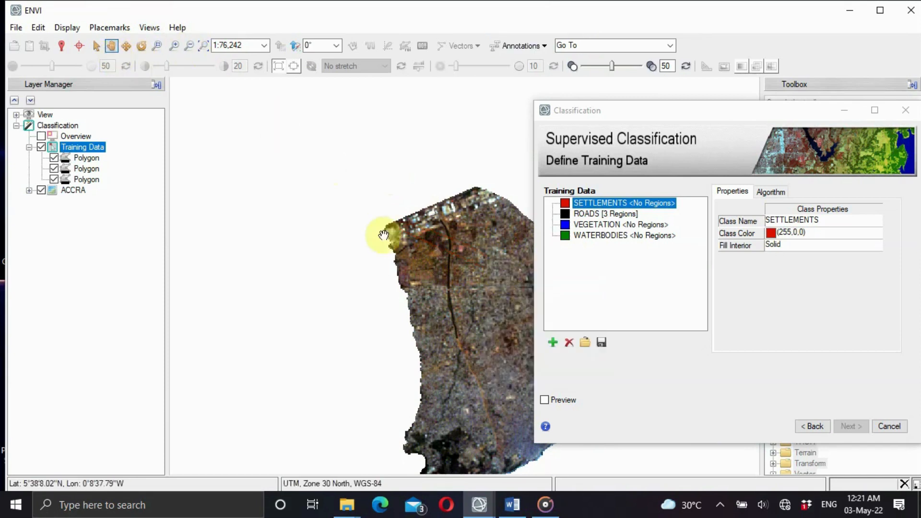
drag(426, 261, 235, 203)
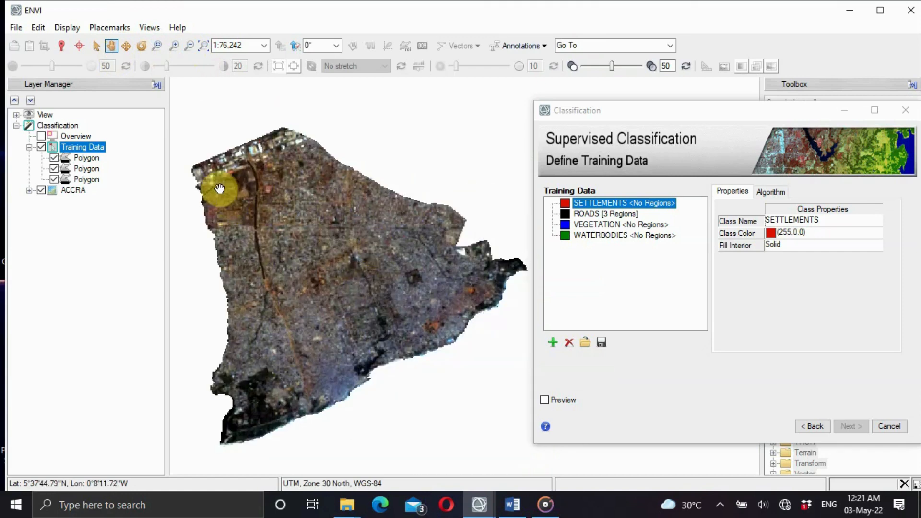
click(173, 46)
click(173, 46)
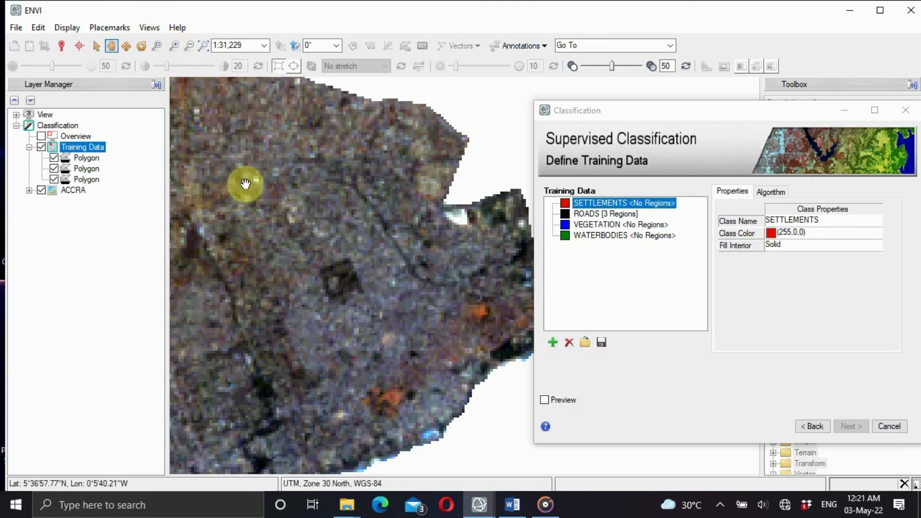
click(173, 46)
click(174, 46)
drag(232, 148, 385, 190)
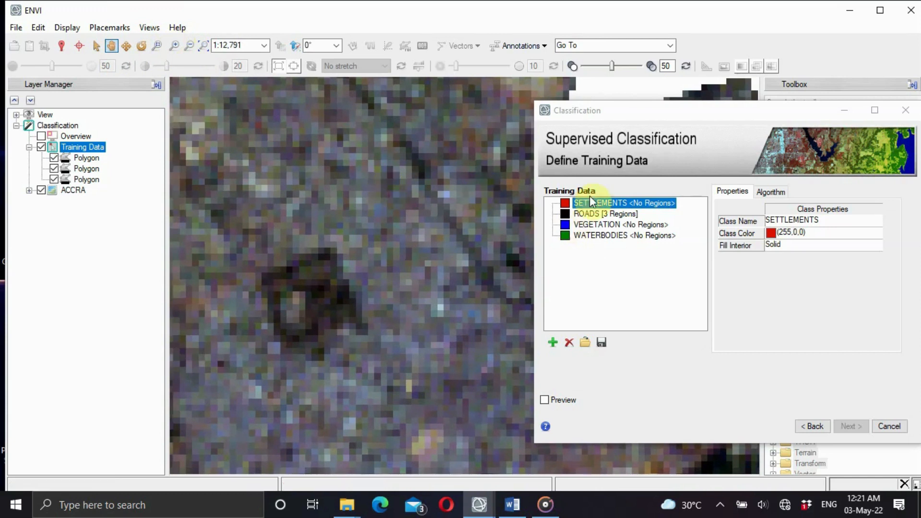
click(513, 47)
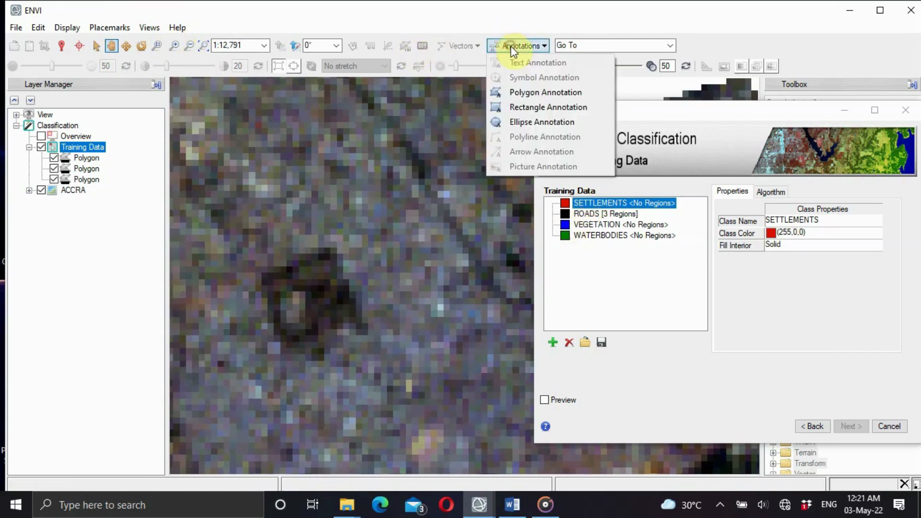
click(522, 95)
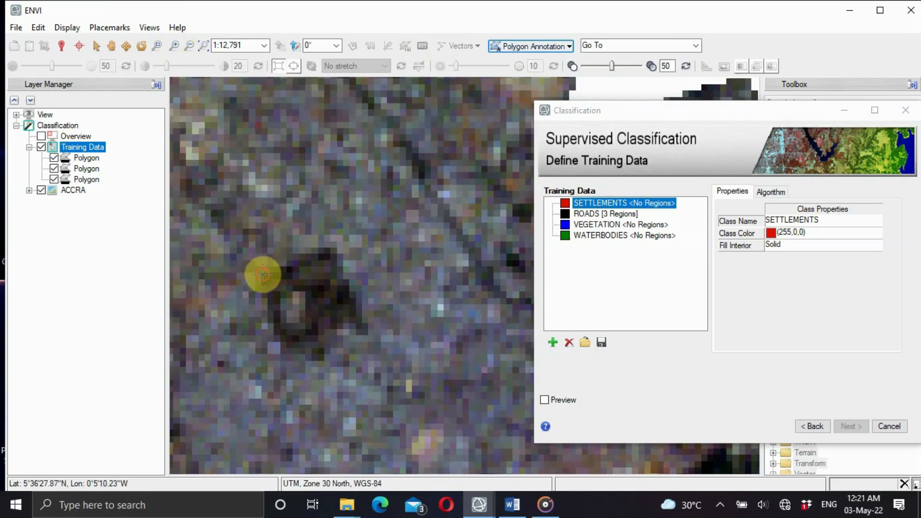
mouse_move(263, 274)
mouse_down()
mouse_move(294, 331)
mouse_move(339, 323)
mouse_move(358, 304)
mouse_move(344, 271)
mouse_move(312, 257)
mouse_move(264, 274)
mouse_up()
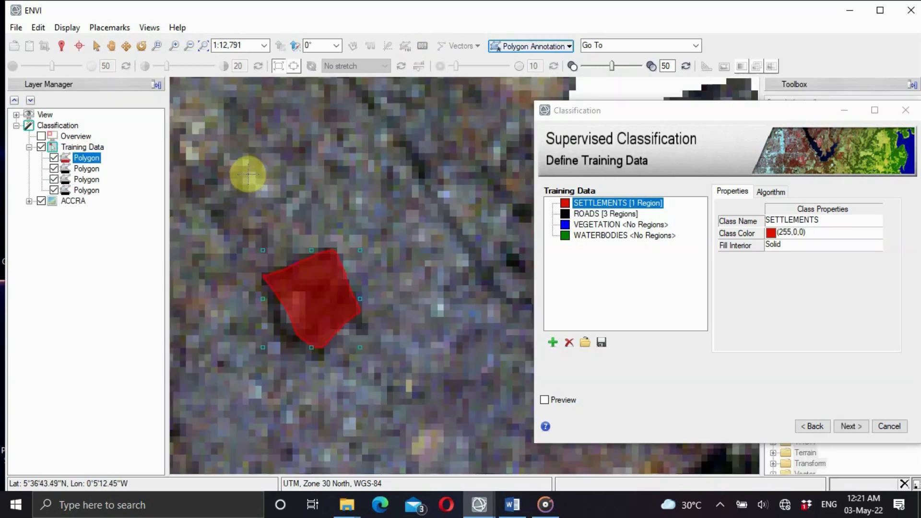
Draw three more small SETTLEMENTS training polygons northwest of the first one, near the image's northeastern edge
click(193, 45)
click(193, 44)
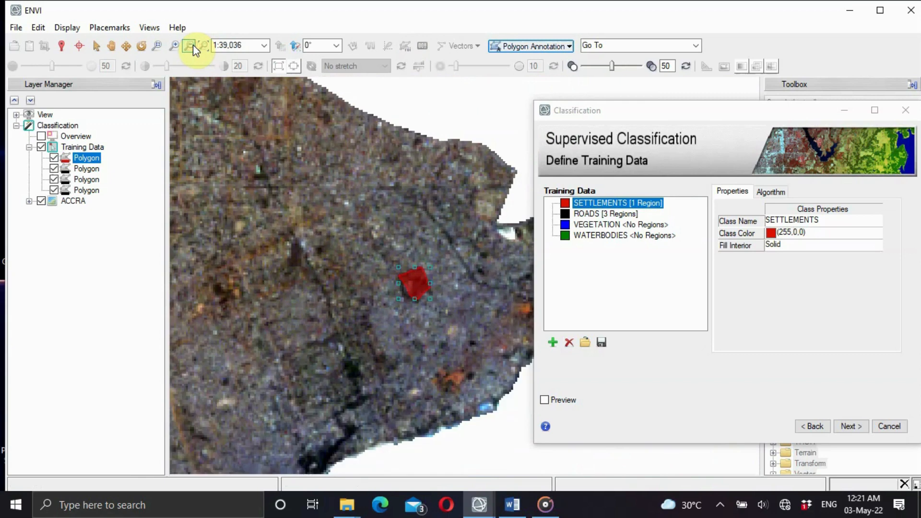
click(349, 151)
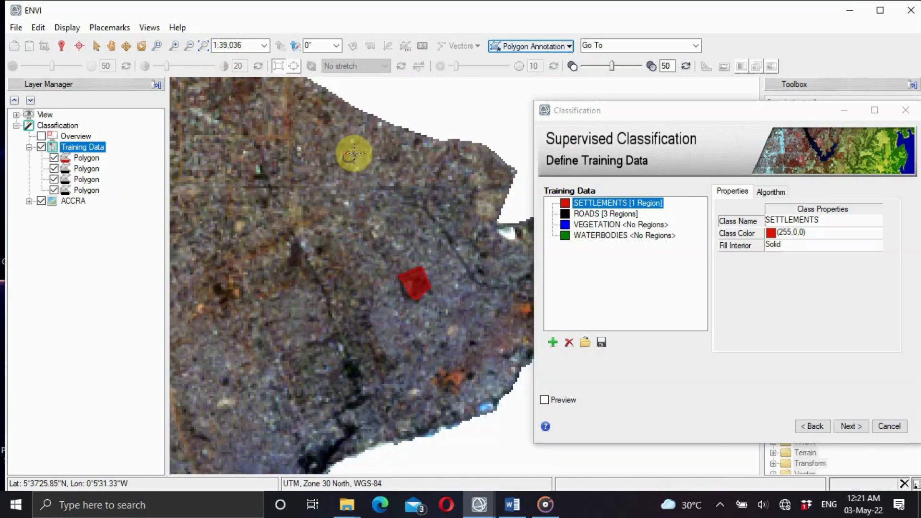
double_click(349, 152)
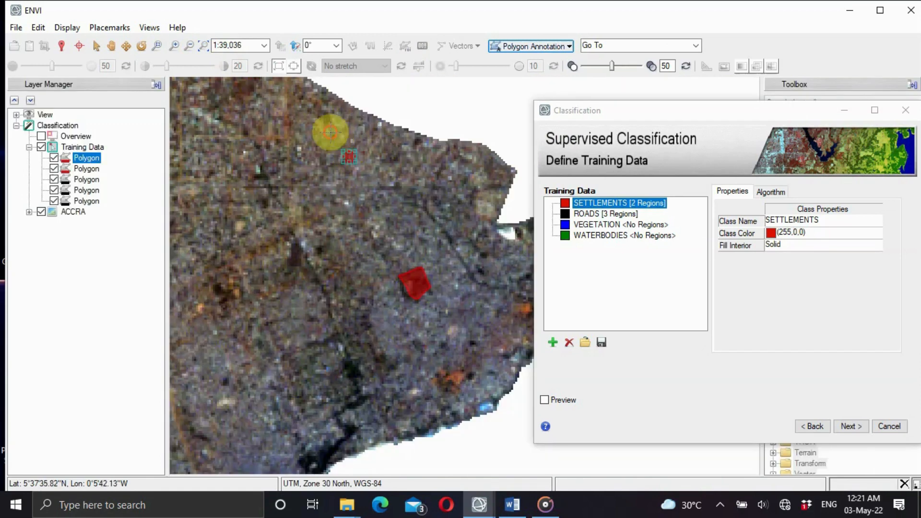
click(330, 132)
click(317, 147)
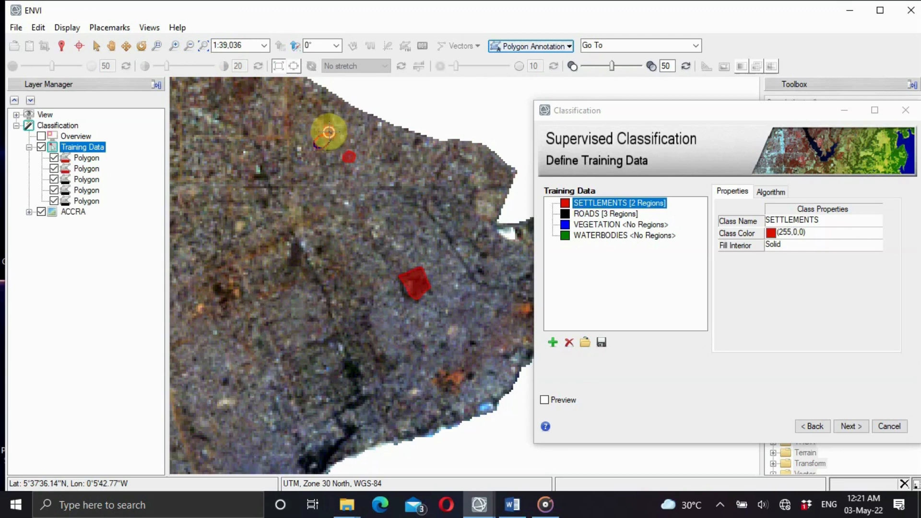
double_click(329, 131)
click(288, 131)
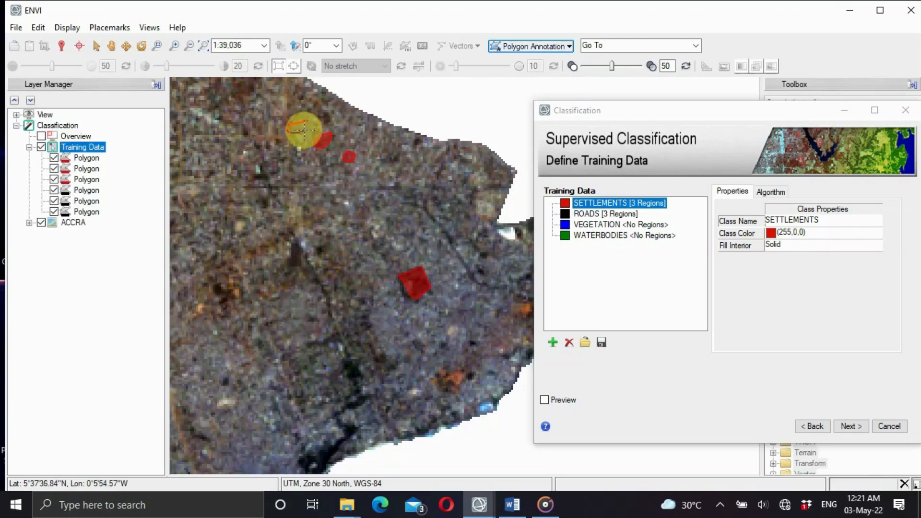
double_click(308, 119)
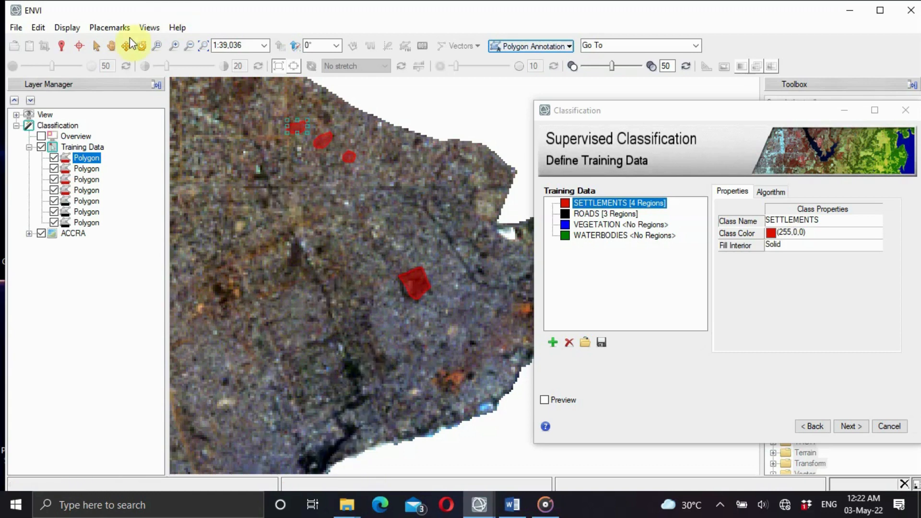
Draw a WATERBODIES training polygon over the dark area near the southwestern coast of the ACCRA image
click(112, 46)
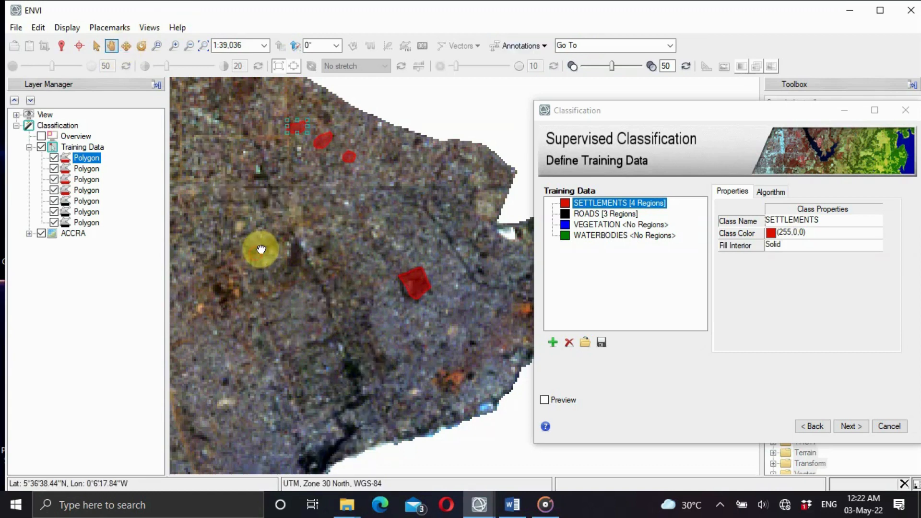
drag(257, 249, 353, 168)
mouse_move(298, 263)
mouse_down()
mouse_move(277, 317)
mouse_move(310, 274)
mouse_up()
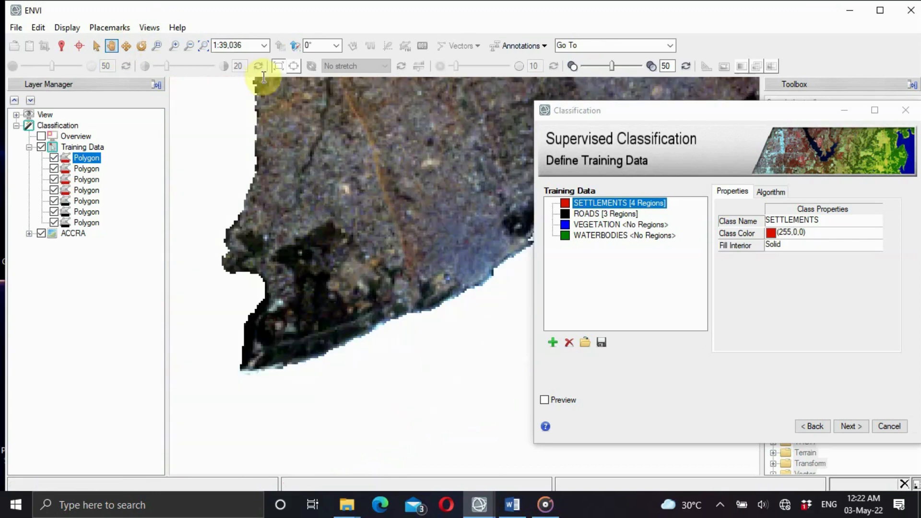
click(174, 46)
click(174, 46)
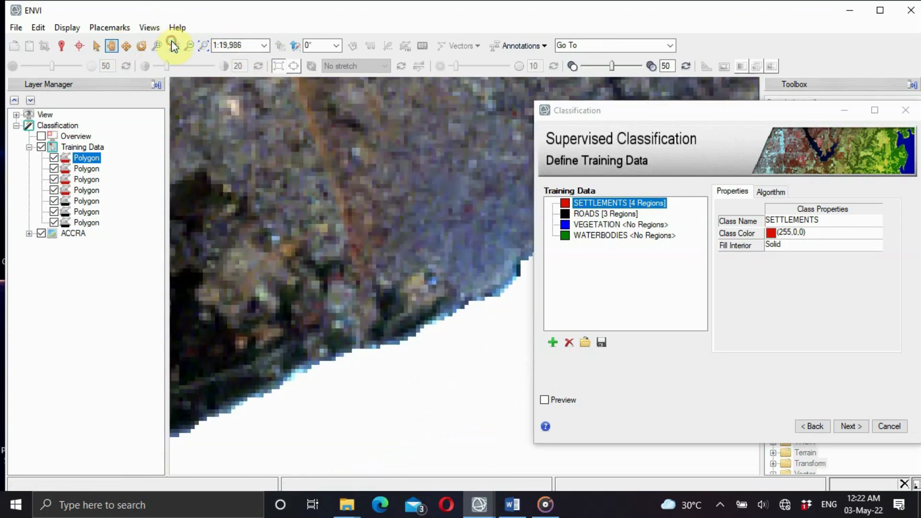
drag(210, 230, 225, 227)
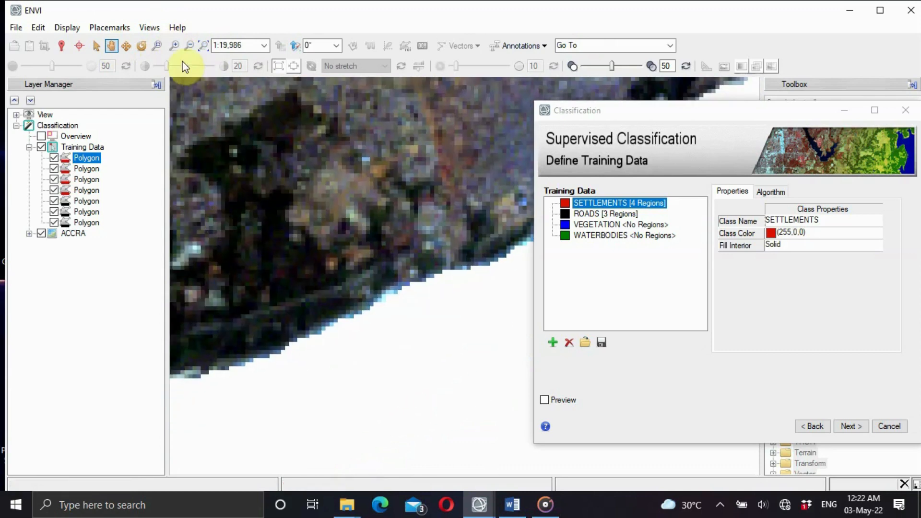
click(174, 46)
click(174, 45)
drag(226, 165, 364, 189)
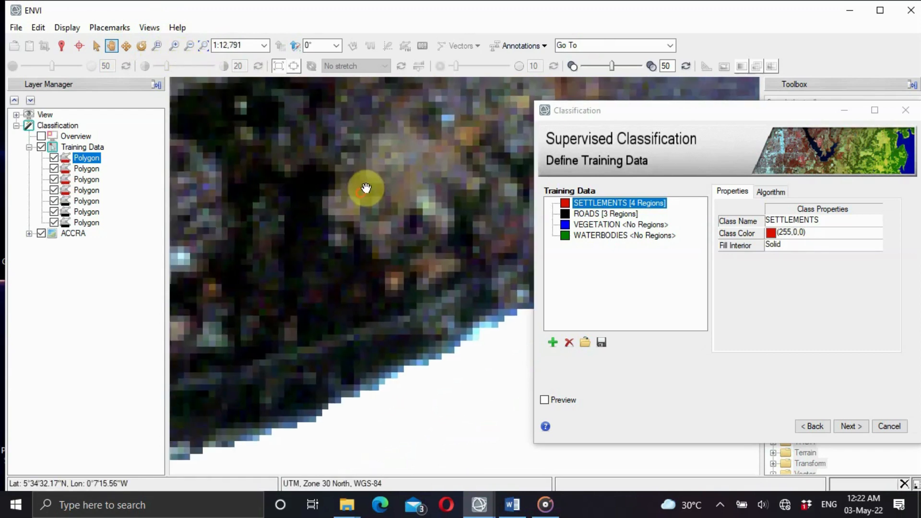
click(596, 240)
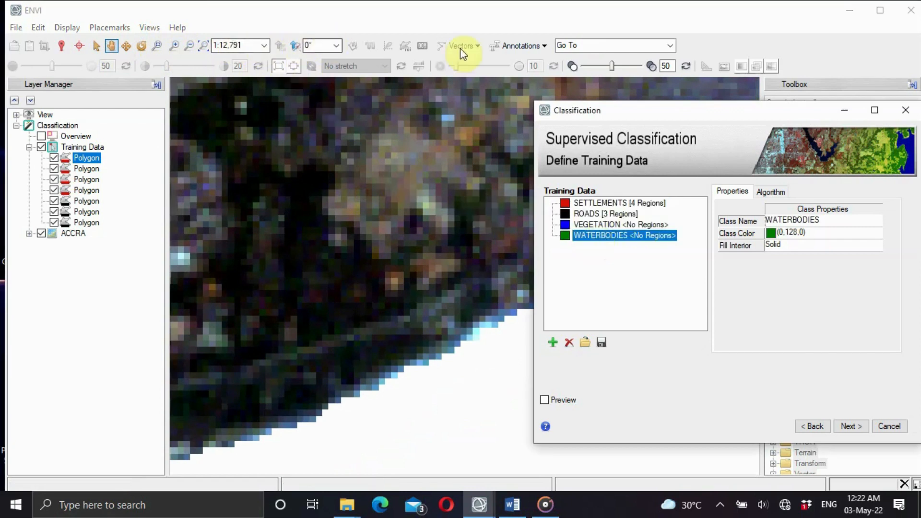
click(526, 48)
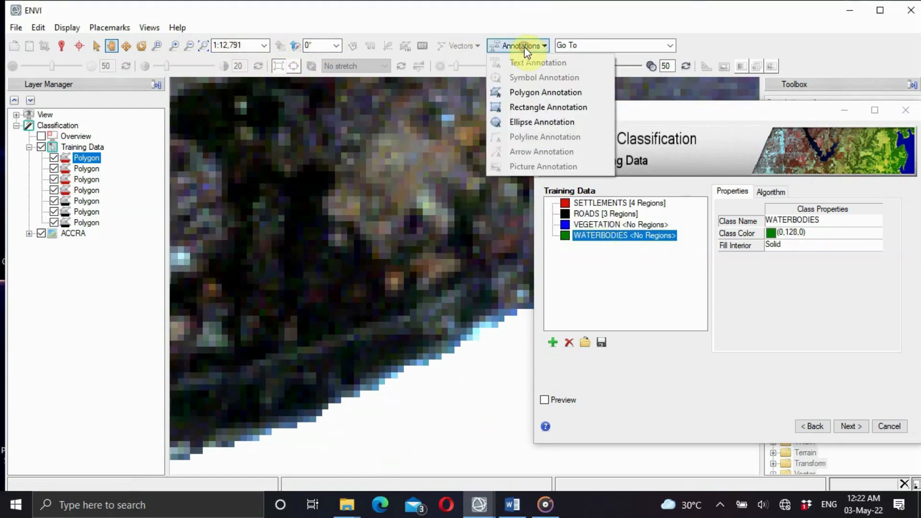
click(516, 91)
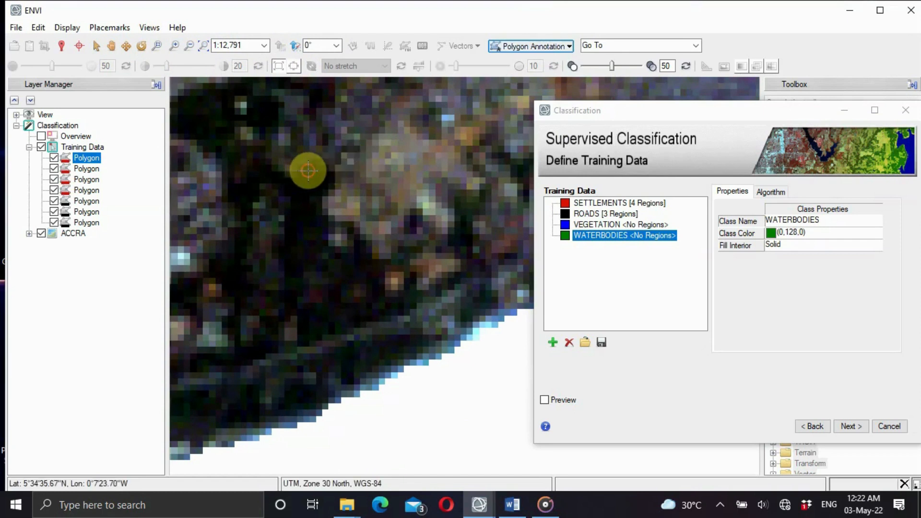
mouse_move(309, 171)
mouse_down()
mouse_move(329, 176)
mouse_move(311, 199)
mouse_move(317, 218)
mouse_move(294, 237)
mouse_move(286, 230)
mouse_move(293, 187)
mouse_move(307, 173)
mouse_up()
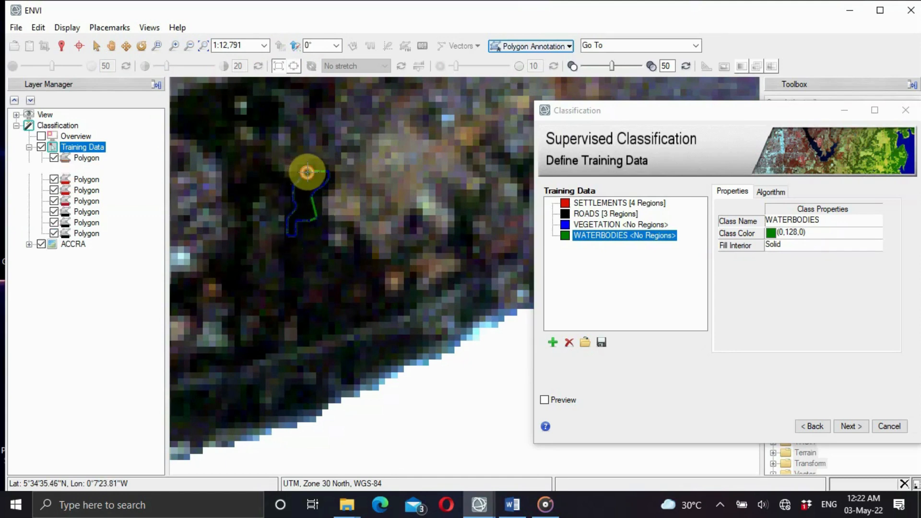
Draw three more small WATERBODIES training polygons on dark patches, two southwest and one northwest of the first polygon
mouse_move(222, 270)
mouse_down()
mouse_move(244, 294)
mouse_move(240, 264)
mouse_move(223, 270)
mouse_up()
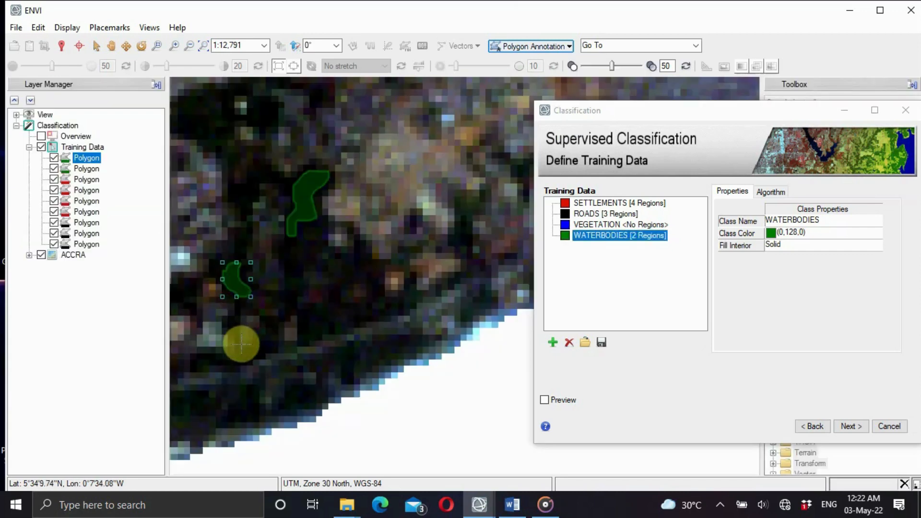
mouse_move(239, 350)
mouse_down()
mouse_move(257, 362)
mouse_move(267, 354)
mouse_move(241, 353)
mouse_up()
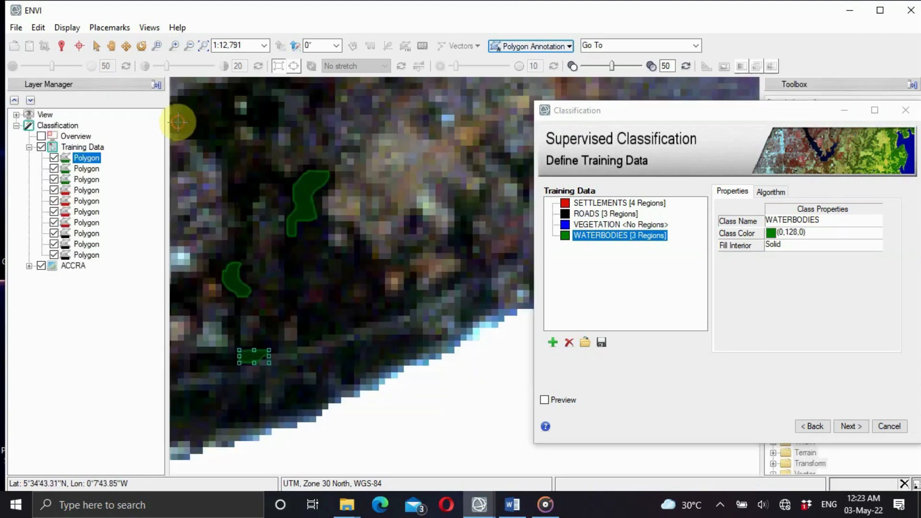
mouse_move(178, 122)
mouse_down()
mouse_move(194, 133)
mouse_move(206, 117)
mouse_move(180, 124)
mouse_up()
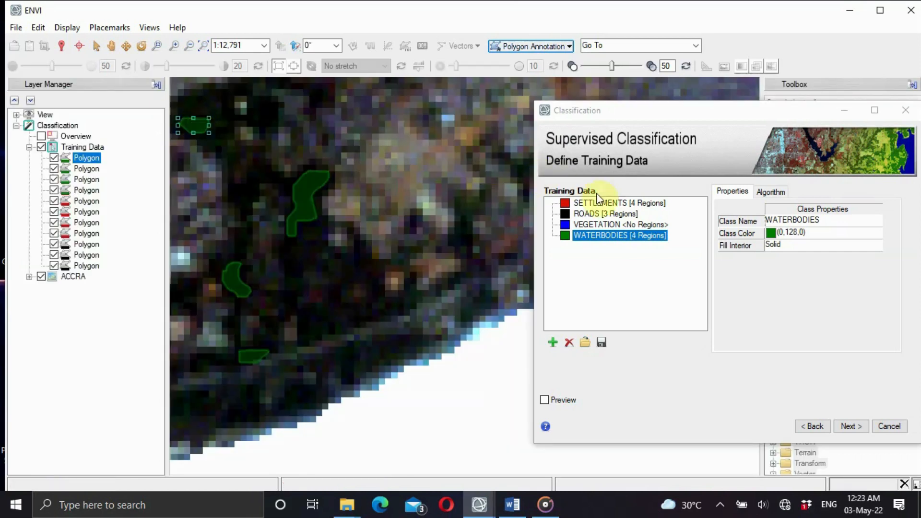
Set the colour of the WATERBODIES training class to dark blue (0,0,153)
click(617, 226)
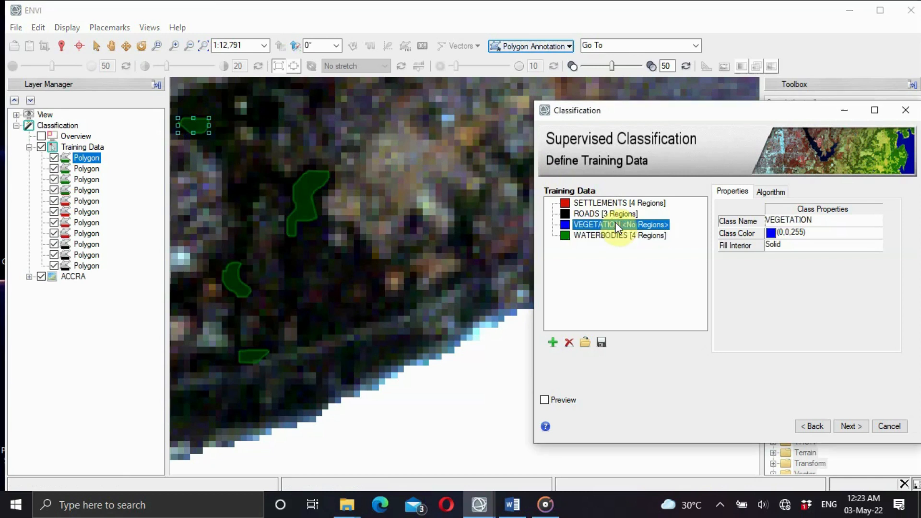
click(572, 238)
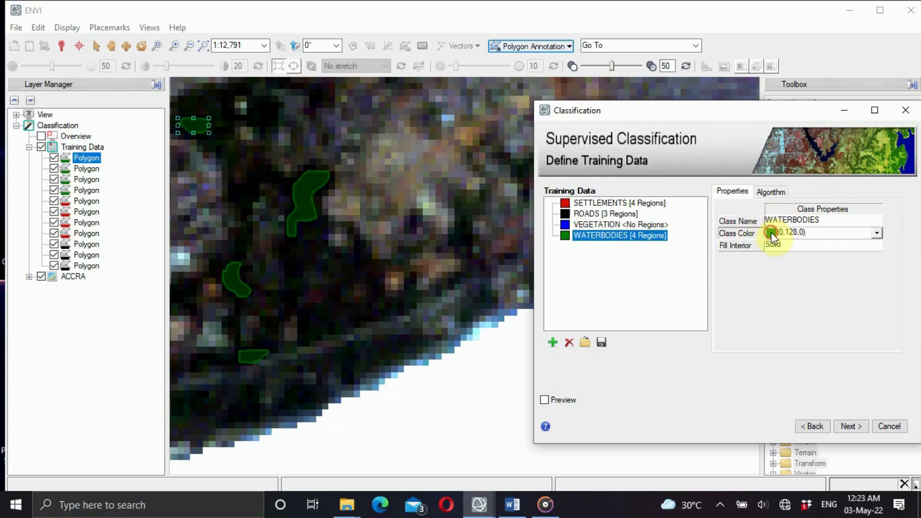
click(879, 232)
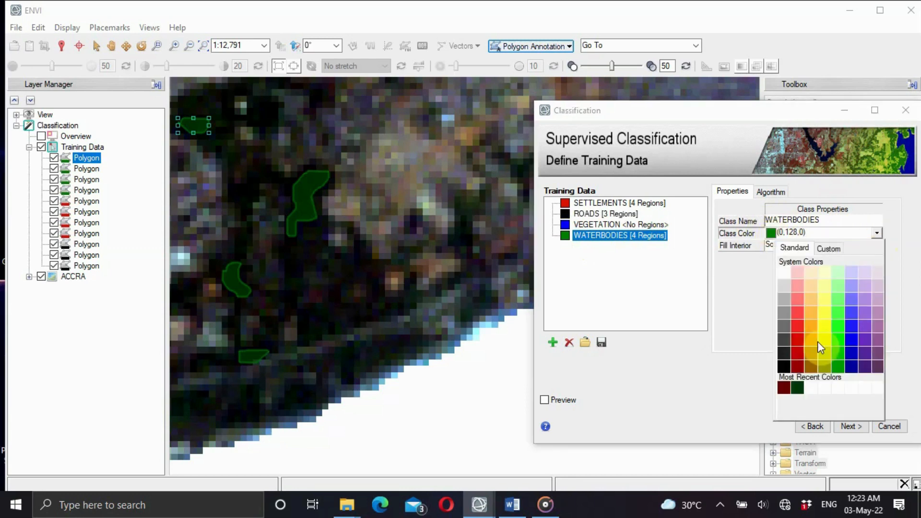
click(850, 367)
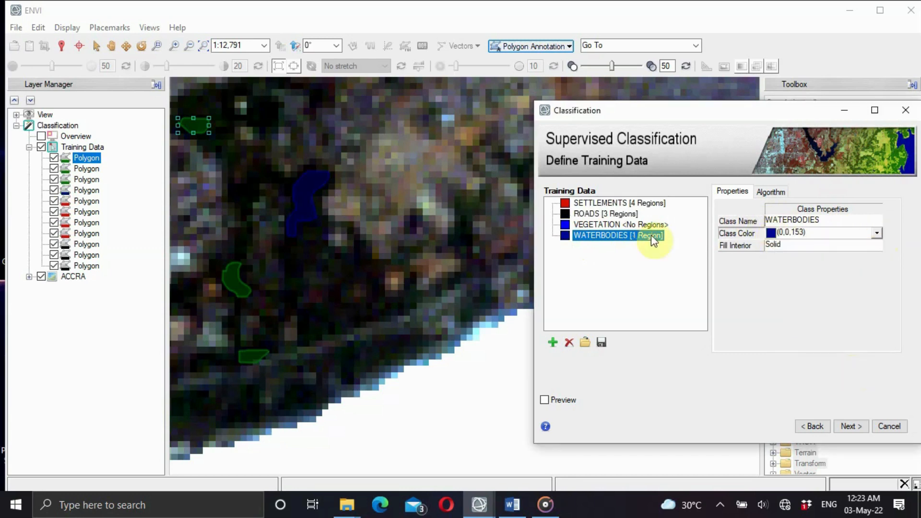
click(569, 224)
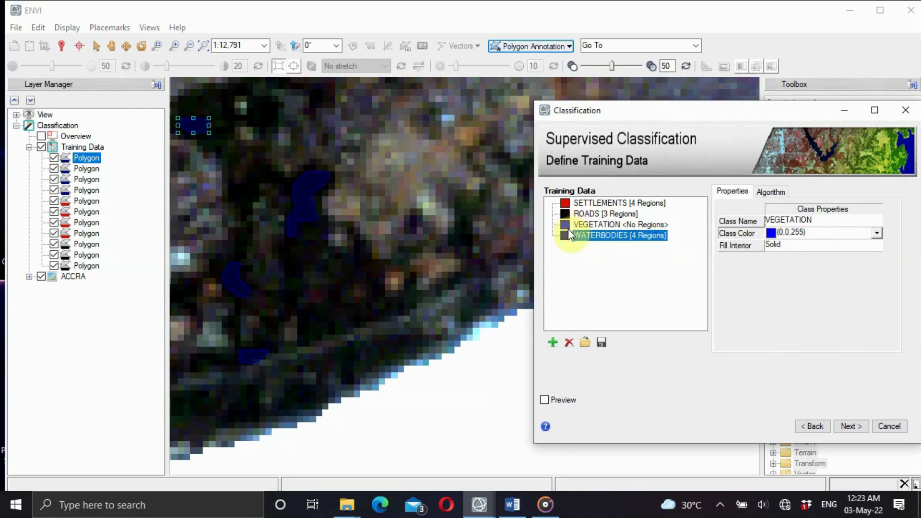
Rename the WATERBODIES class that holds four regions to VEGETATION and set its colour to dark green (1,62,9)
click(585, 236)
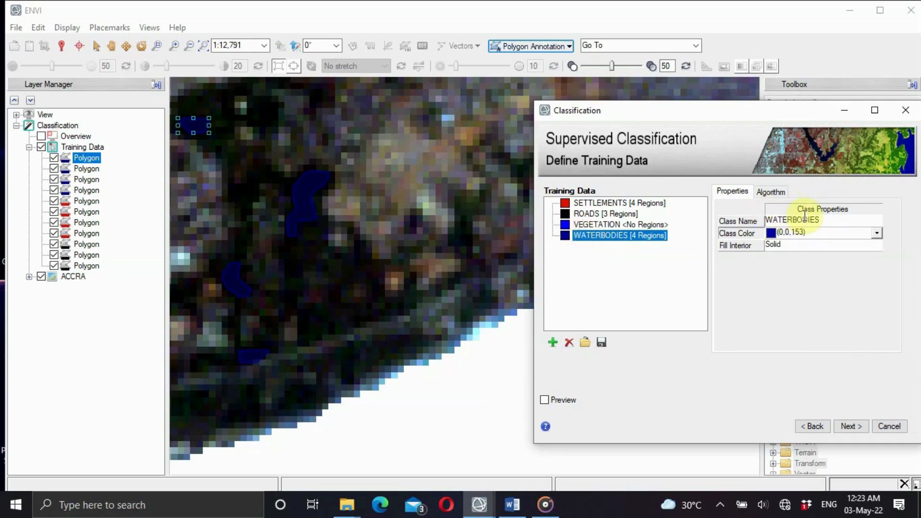
click(828, 219)
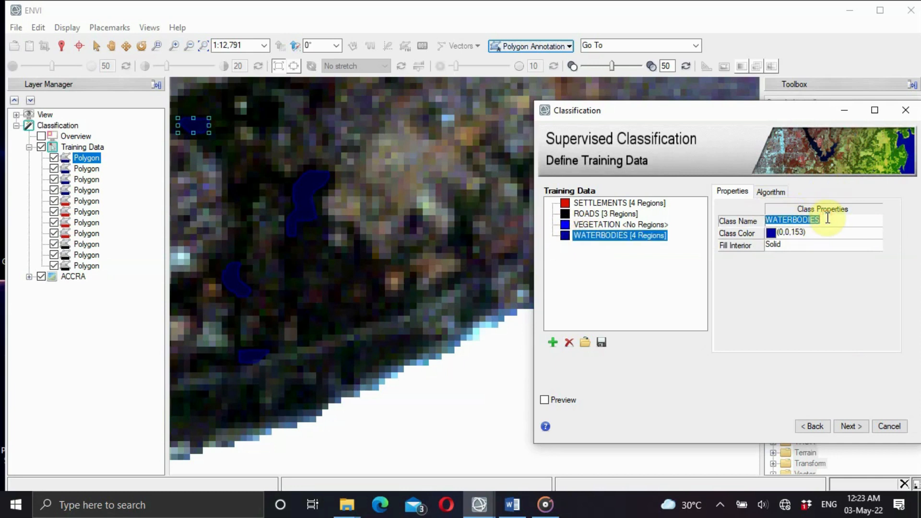
text(VEGETATION)
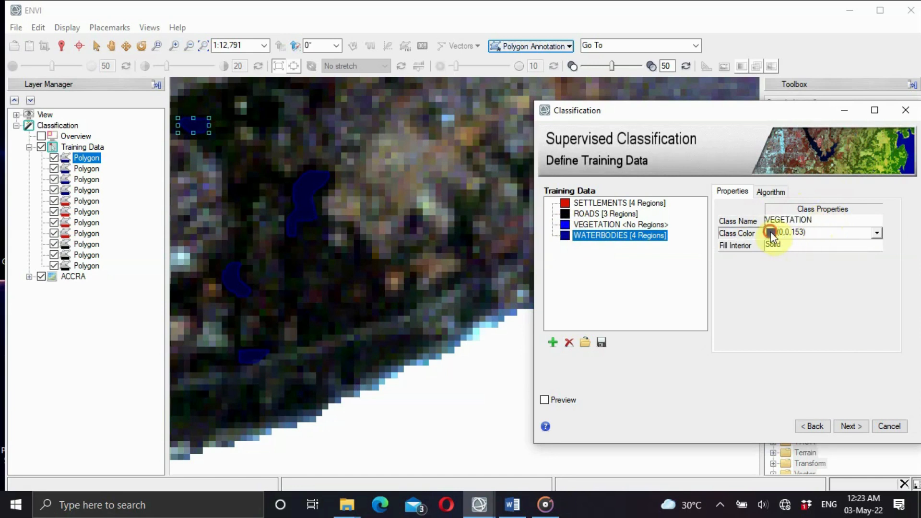
click(770, 232)
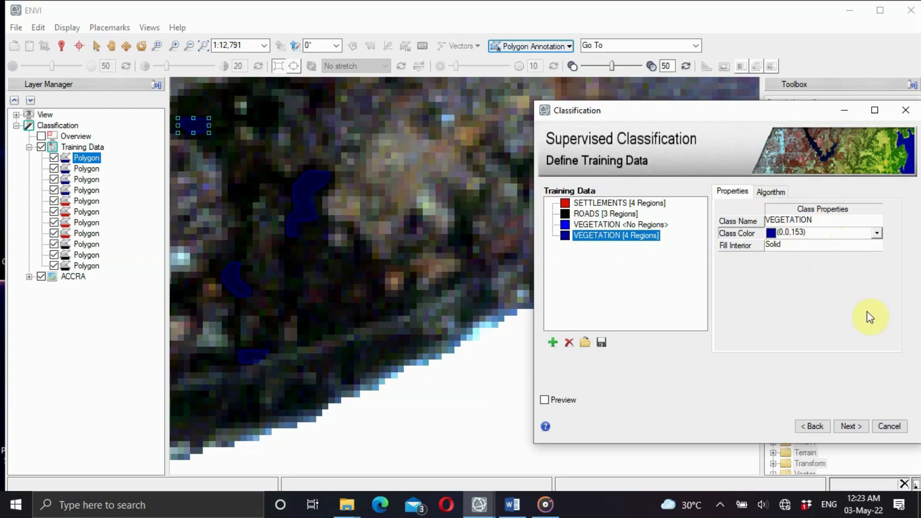
click(877, 233)
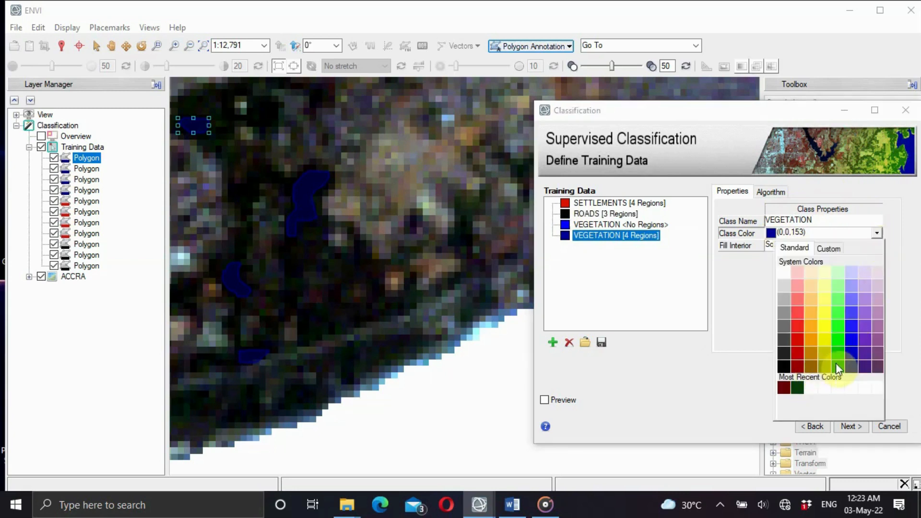
click(800, 390)
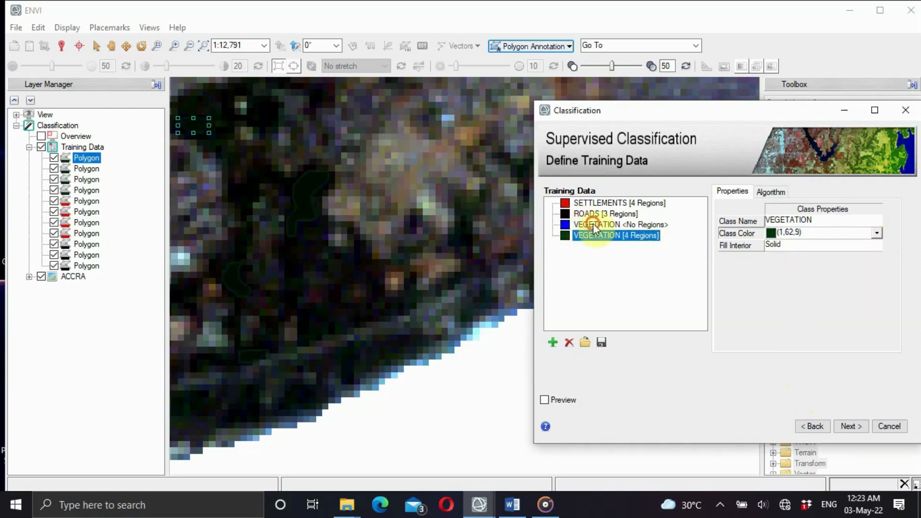
Rename the VEGETATION class without regions to BARELAND and set its colour to brown (153,99,0)
click(815, 219)
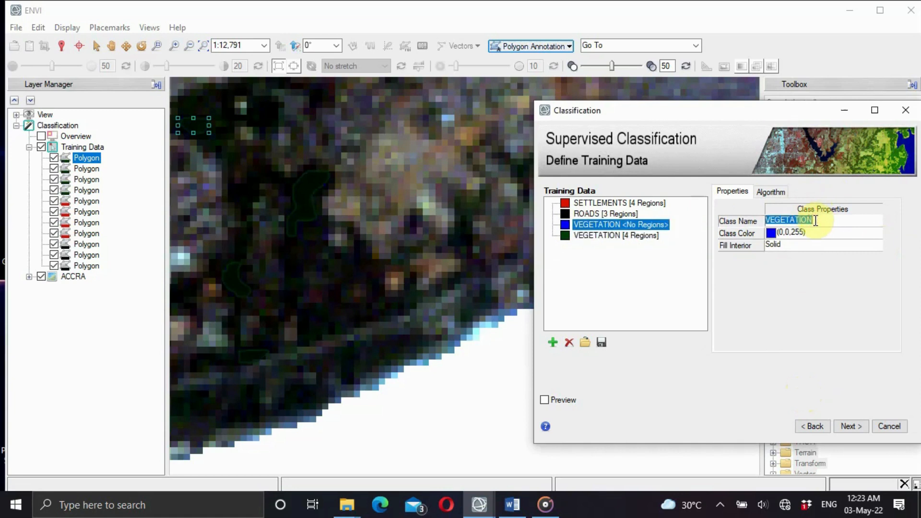
key(BackSpace)
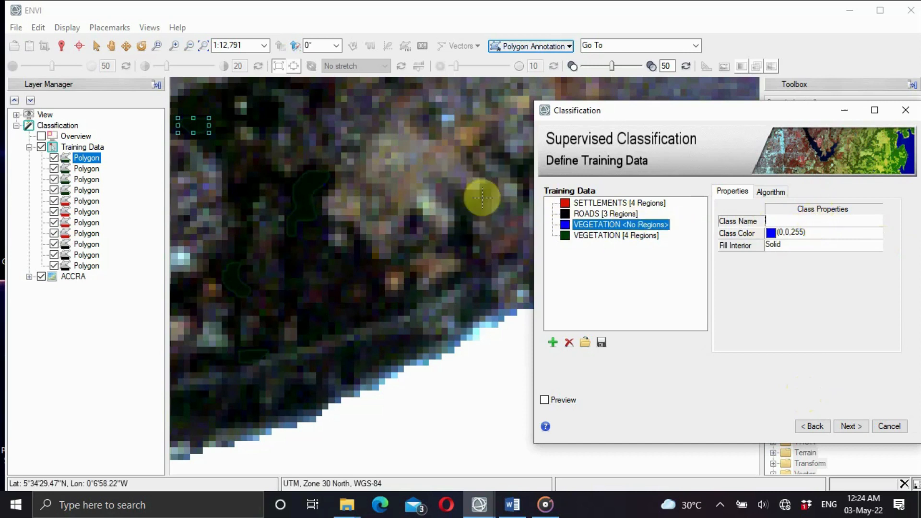
text(BARELAND)
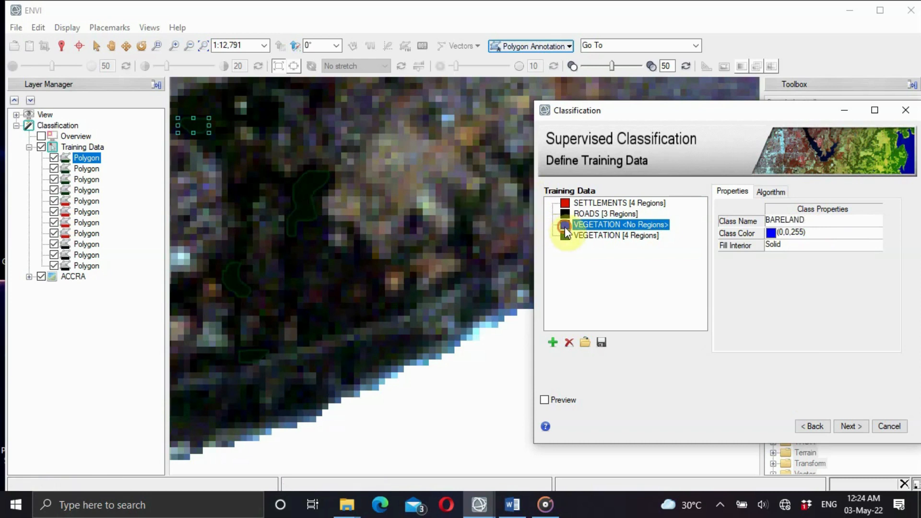
click(771, 232)
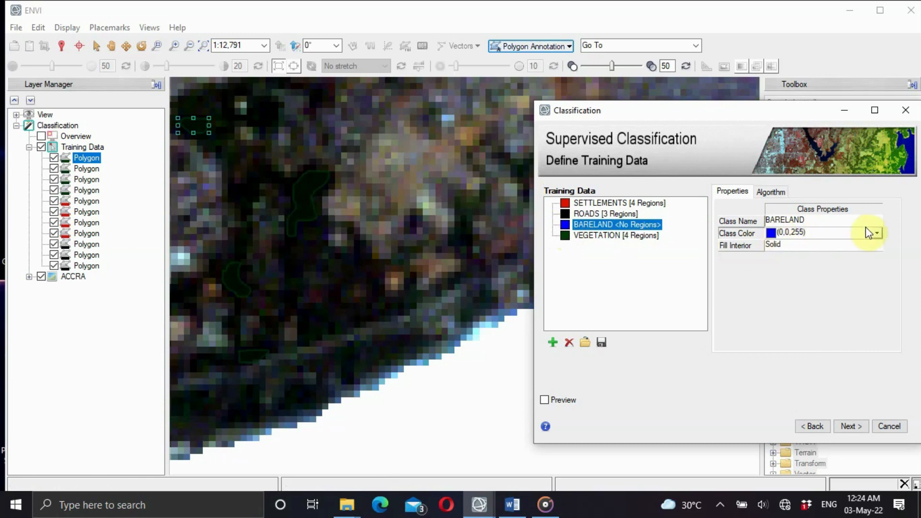
click(875, 234)
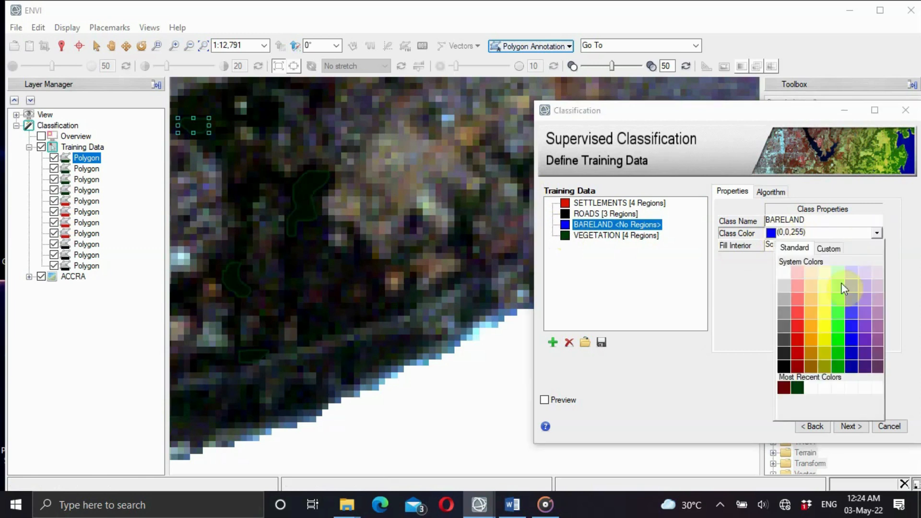
click(809, 363)
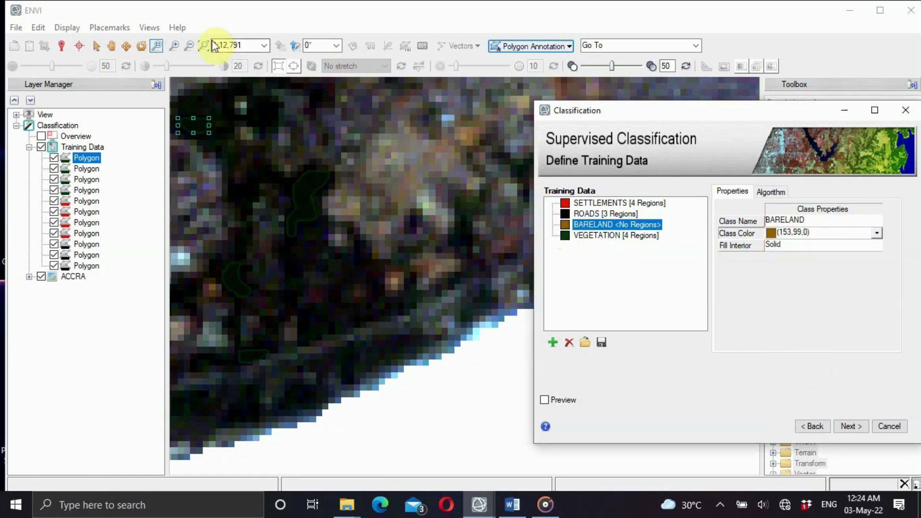
Draw a BARELAND training polygon over the bright orange patch near the eastern coast of the ACCRA image
click(141, 48)
click(189, 42)
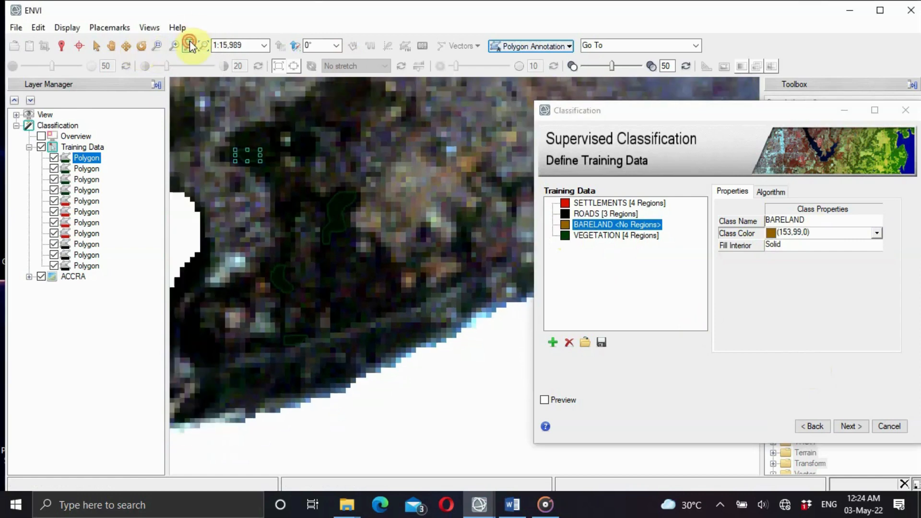
click(189, 42)
click(189, 42)
click(189, 43)
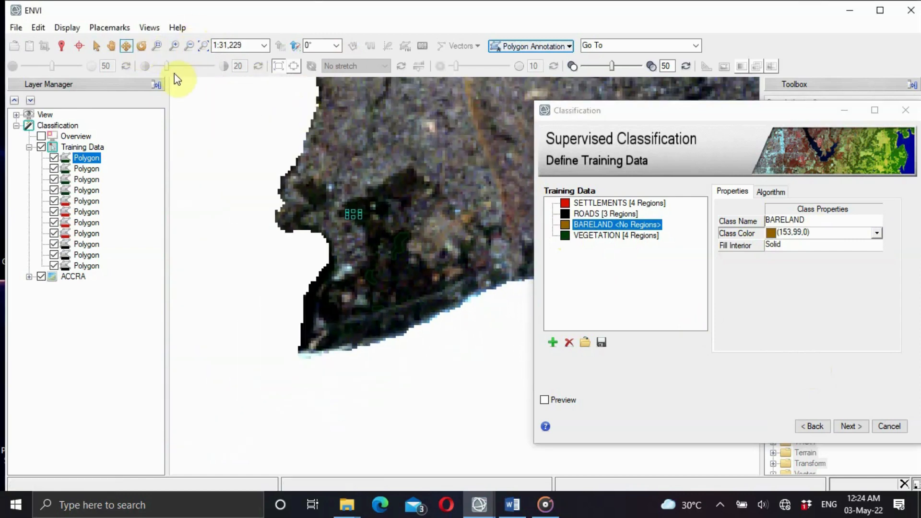
click(114, 45)
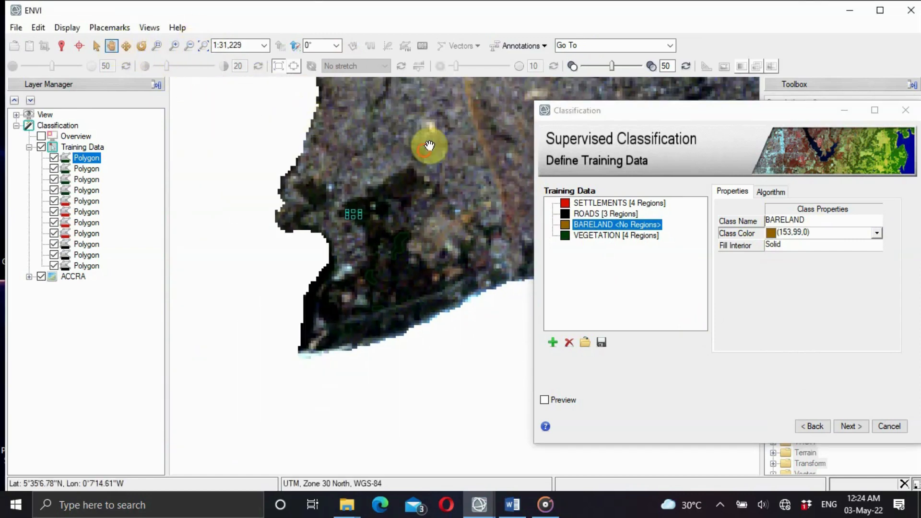
drag(428, 144, 144, 283)
drag(300, 236, 144, 304)
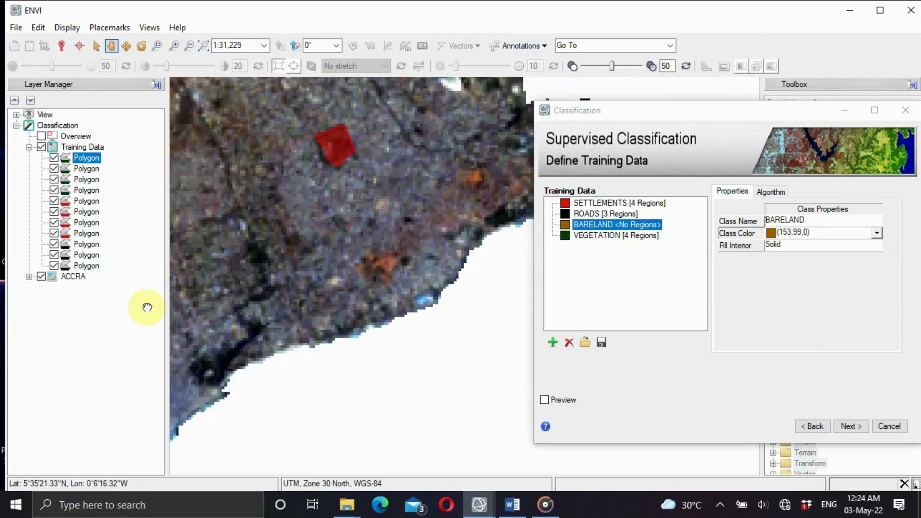
drag(303, 237, 189, 298)
drag(287, 246, 298, 254)
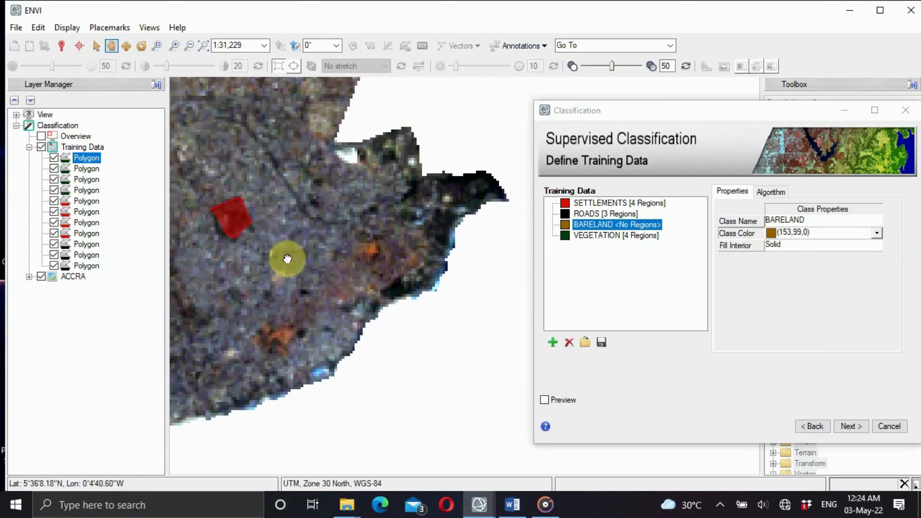
click(173, 47)
click(174, 47)
click(174, 47)
click(173, 47)
click(174, 47)
click(174, 47)
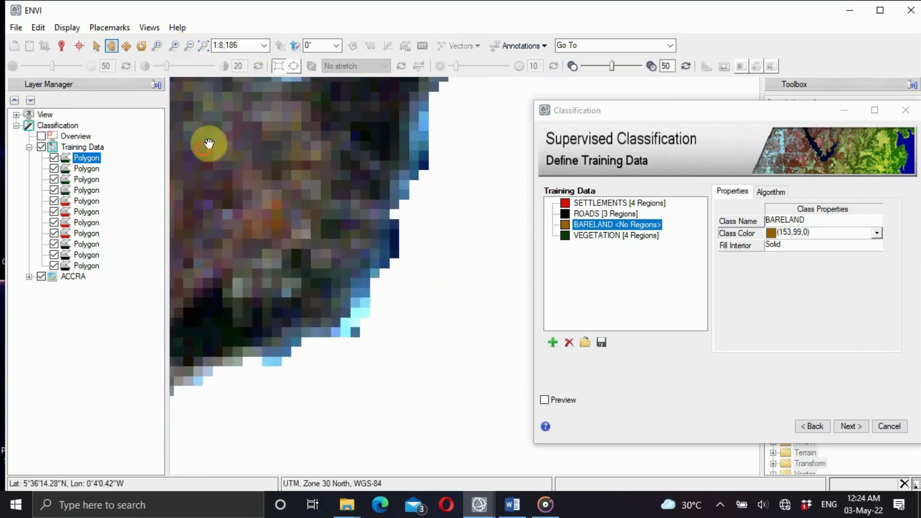
drag(211, 144, 428, 177)
click(607, 221)
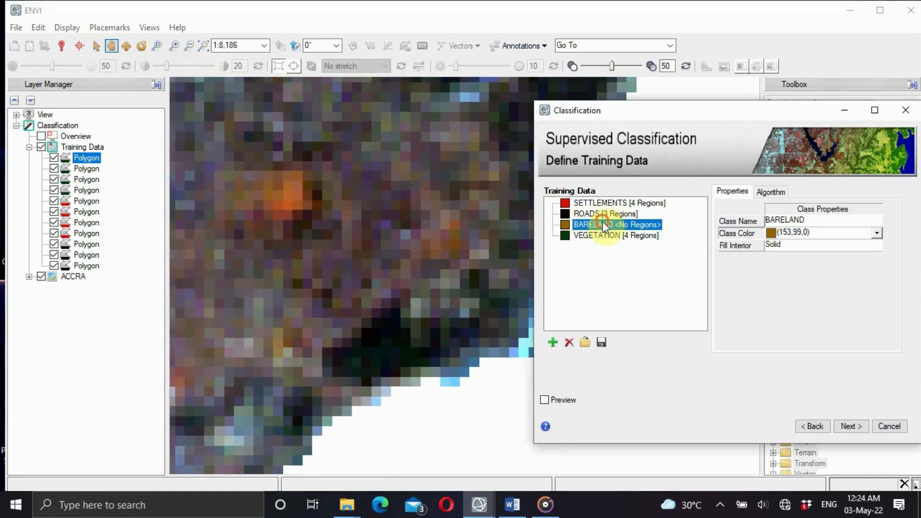
click(528, 50)
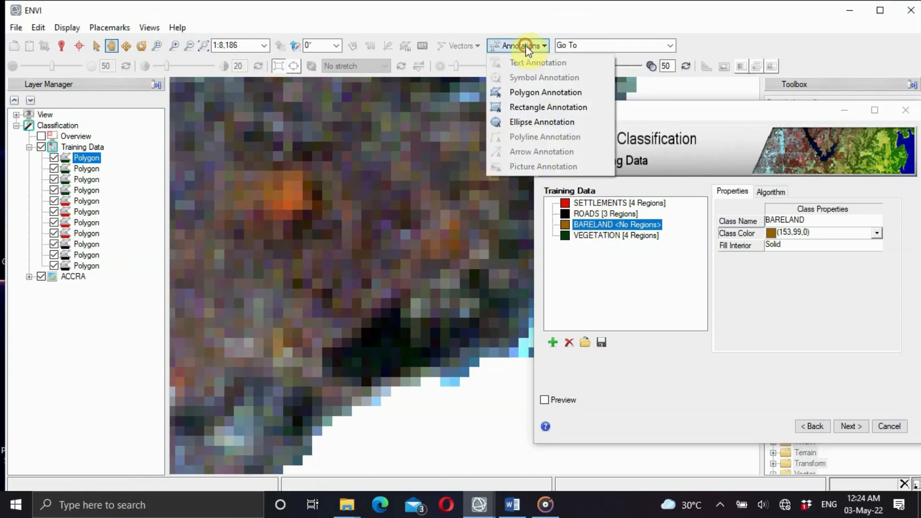
click(526, 92)
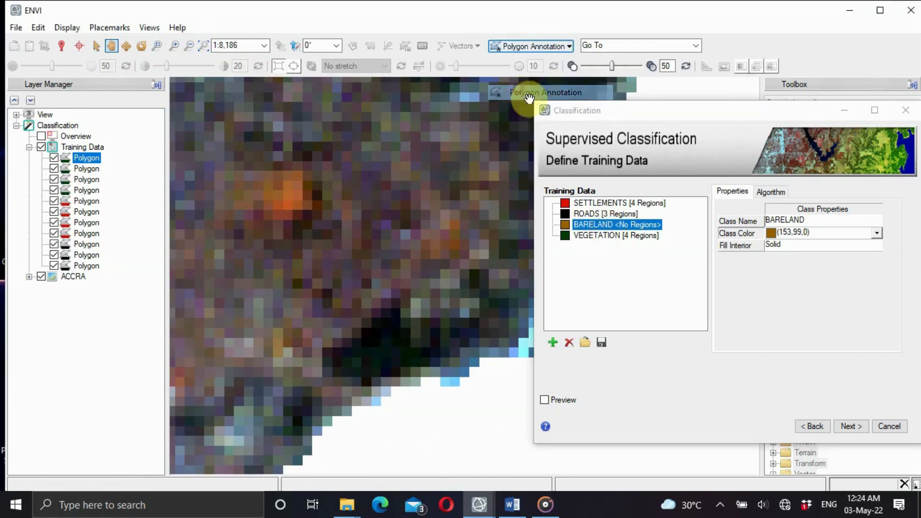
click(266, 178)
mouse_move(258, 201)
mouse_down()
mouse_move(281, 207)
mouse_move(305, 194)
mouse_move(267, 178)
mouse_up()
double_click(267, 178)
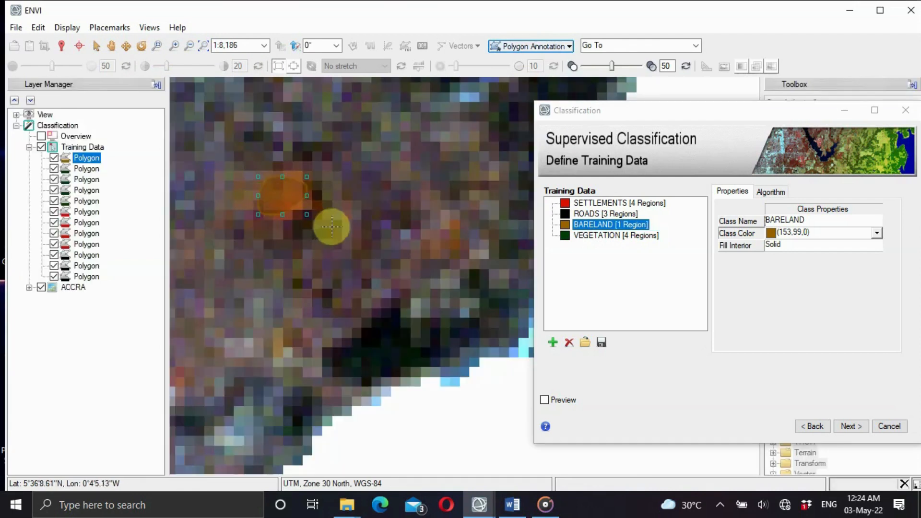
Draw two more BARELAND training polygons, one on the orange patch southeast of the first and a tiny one just west of it
click(451, 225)
mouse_move(427, 246)
mouse_down()
mouse_move(456, 238)
mouse_move(458, 226)
mouse_up()
double_click(453, 226)
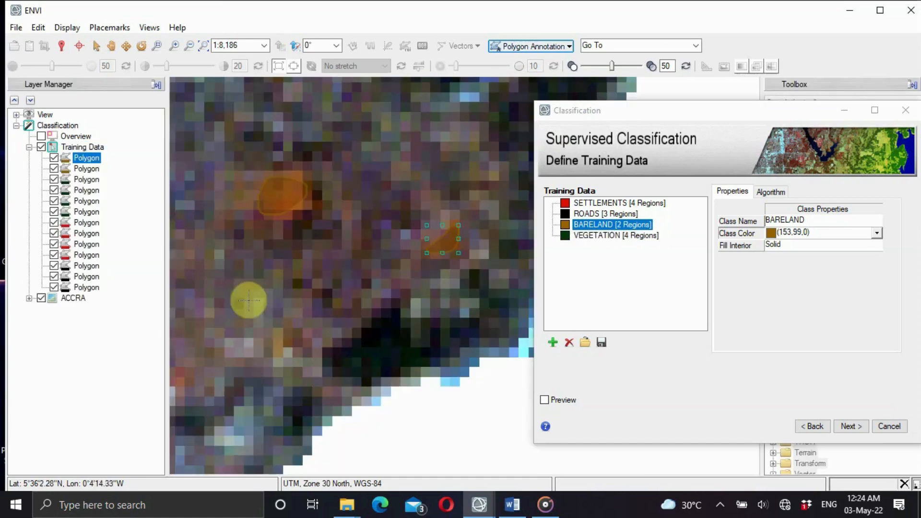
click(241, 202)
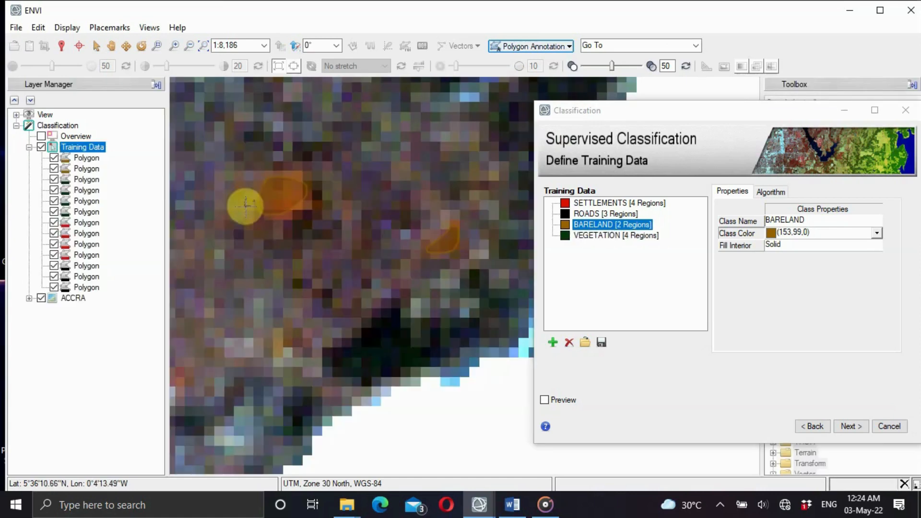
double_click(249, 200)
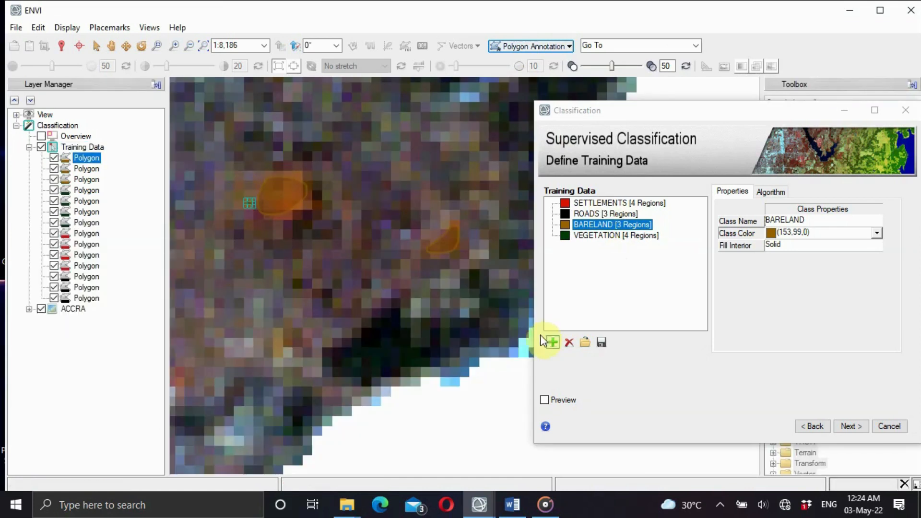
Add a fifth training class named WATERBODIES and set its colour to dark blue (0,0,153)
click(552, 342)
click(554, 342)
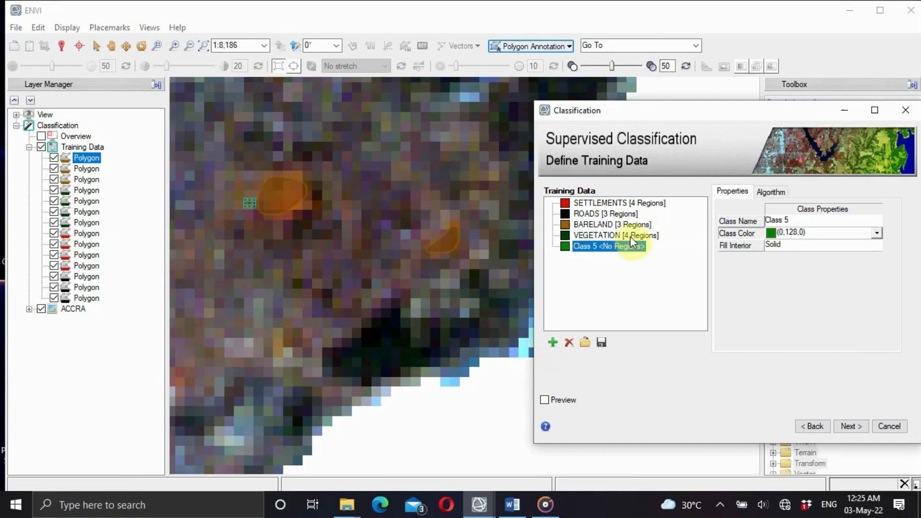
click(825, 220)
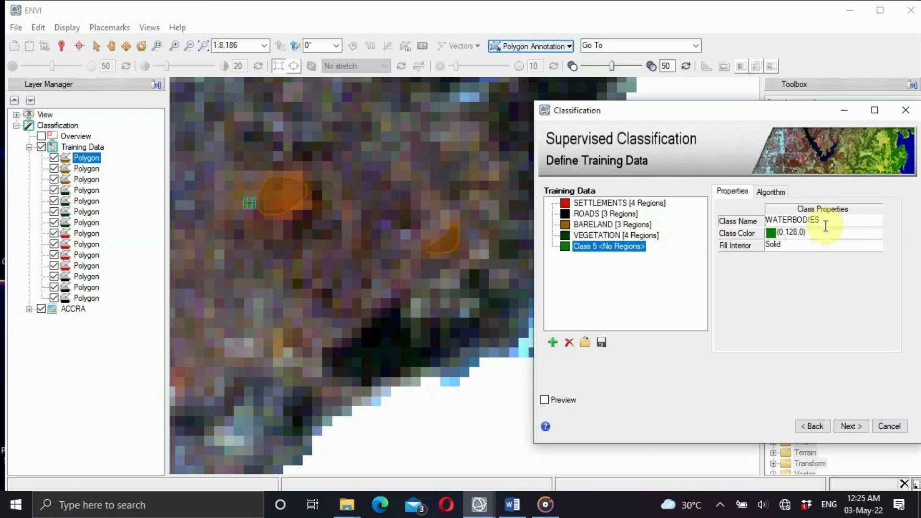
text(WATERBODIES)
click(770, 235)
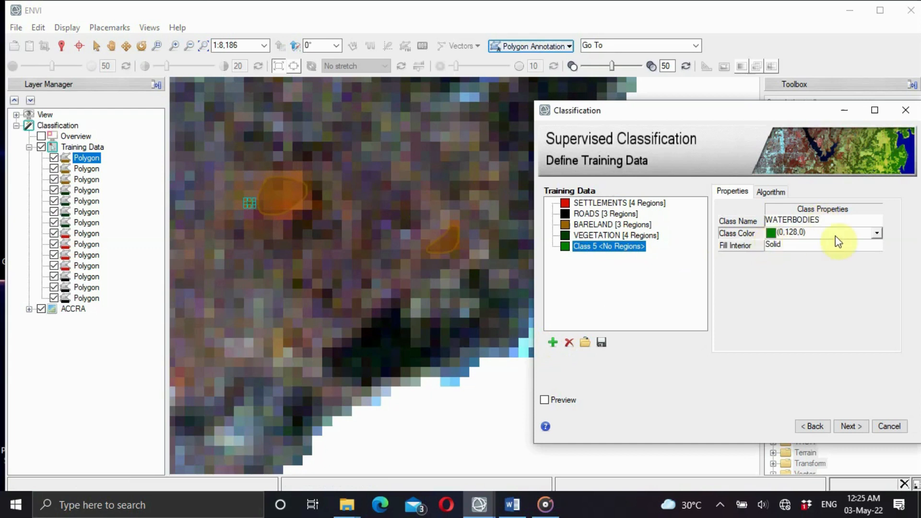
click(878, 234)
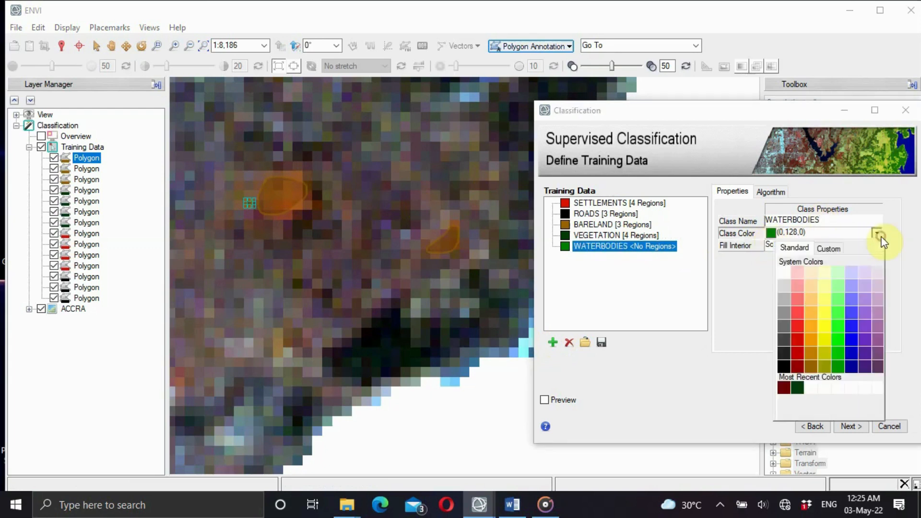
click(850, 367)
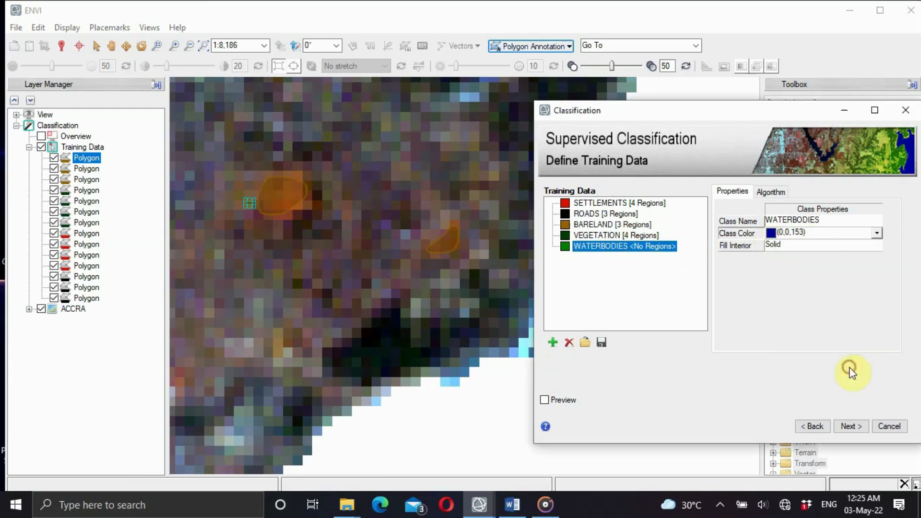
Draw three WATERBODIES training polygons over the blue pixels along the southeastern coastline of the ACCRA image
click(111, 46)
drag(329, 263, 335, 283)
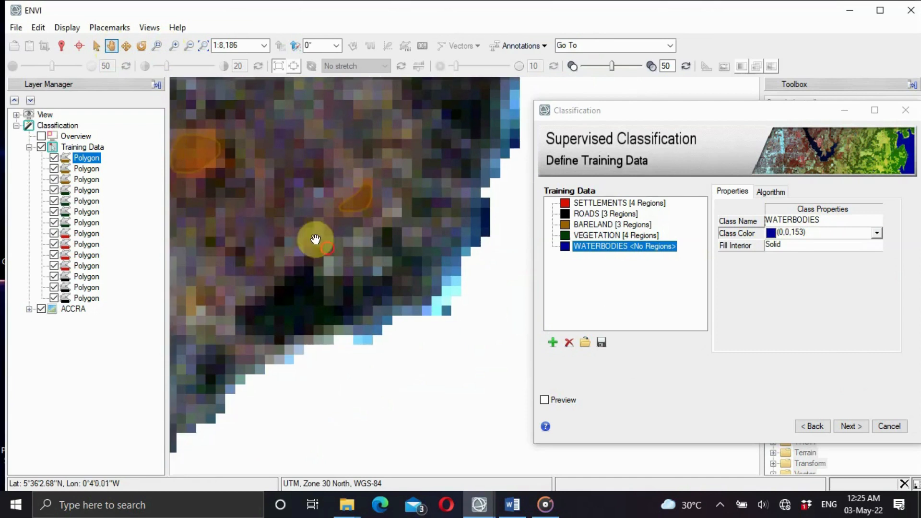
drag(312, 240, 218, 200)
drag(317, 200, 322, 205)
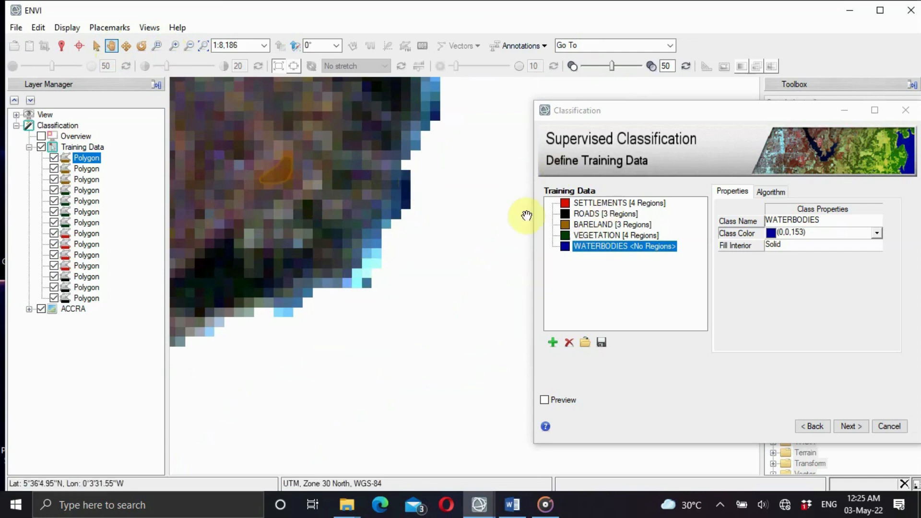
click(516, 48)
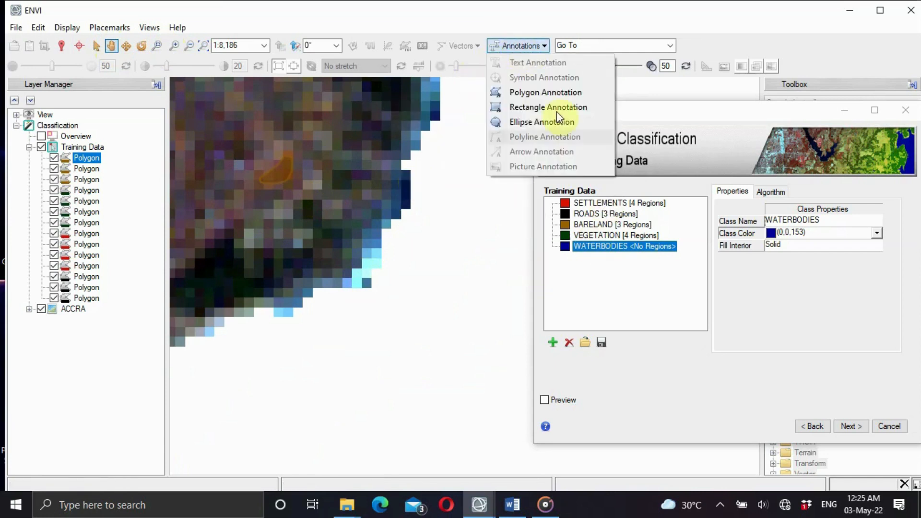
click(555, 96)
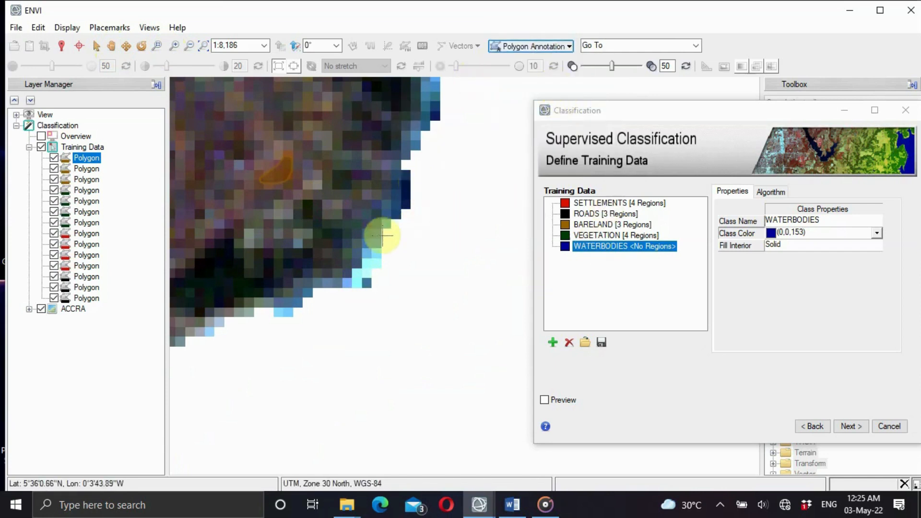
mouse_move(368, 240)
mouse_down()
mouse_move(353, 283)
mouse_move(369, 261)
mouse_move(376, 241)
mouse_move(366, 238)
mouse_up()
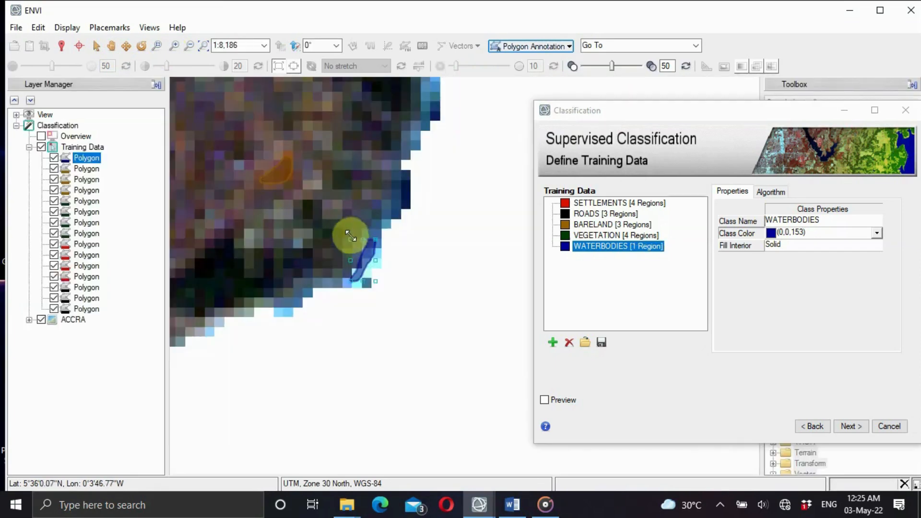
mouse_move(430, 94)
mouse_down()
mouse_move(423, 108)
mouse_move(434, 100)
mouse_move(431, 87)
mouse_move(422, 94)
mouse_up()
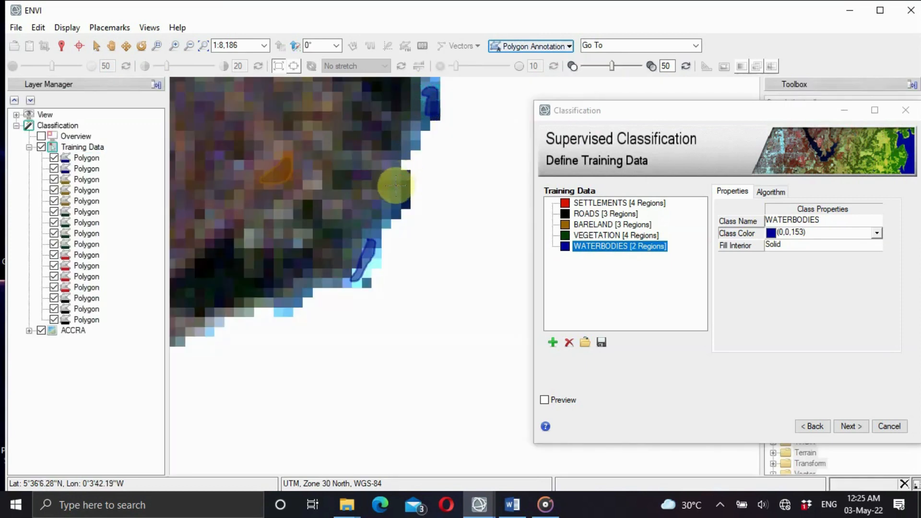
mouse_move(395, 185)
mouse_down()
mouse_move(402, 201)
mouse_move(407, 189)
mouse_move(398, 178)
mouse_up()
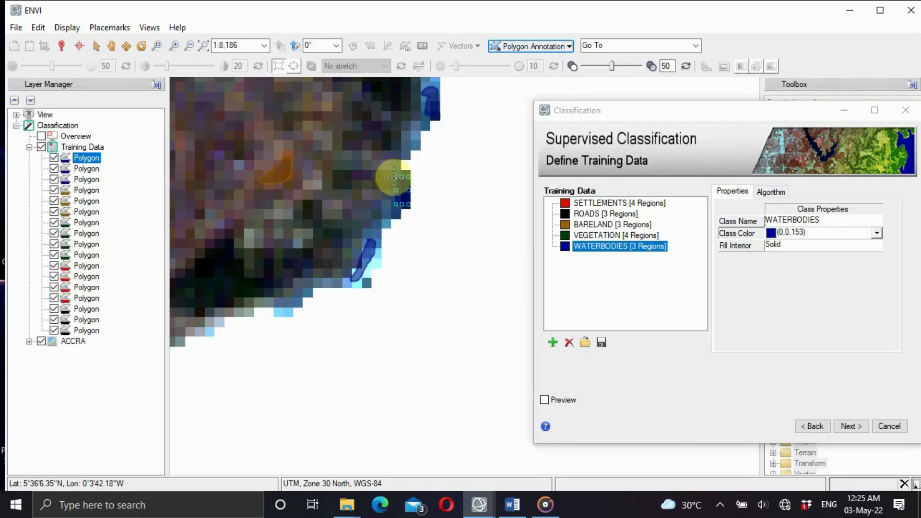
Draw another SETTLEMENTS training polygon over the bright patch near the northern edge of ACCRA, just above the upper end of the road polygon
click(203, 47)
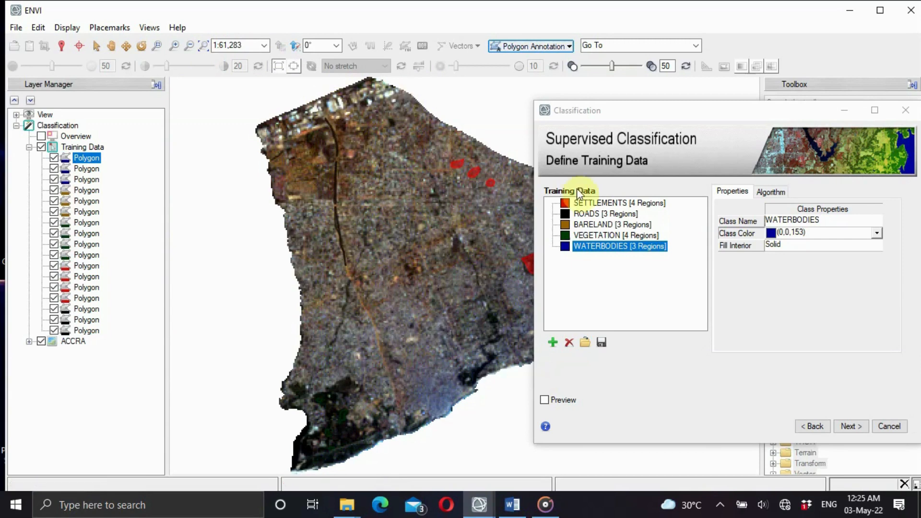
click(590, 204)
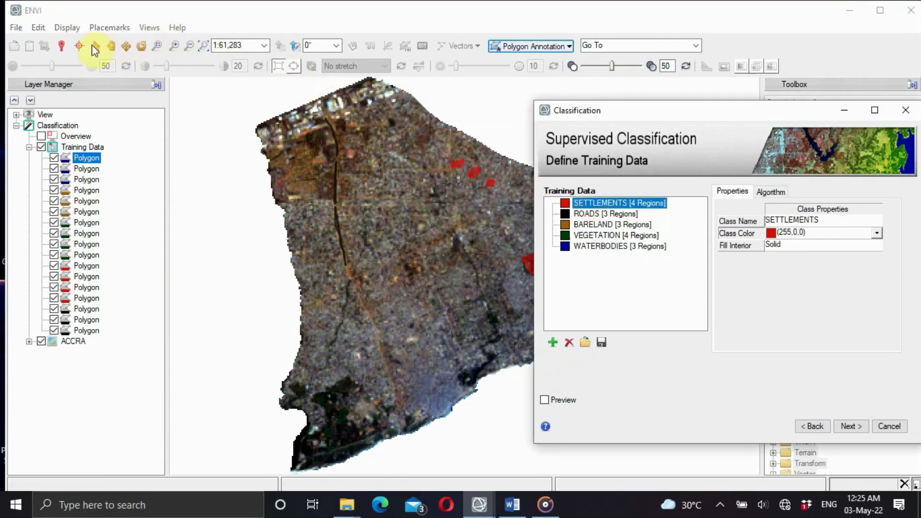
click(174, 46)
click(175, 47)
click(175, 46)
click(175, 46)
click(174, 46)
click(174, 46)
click(175, 46)
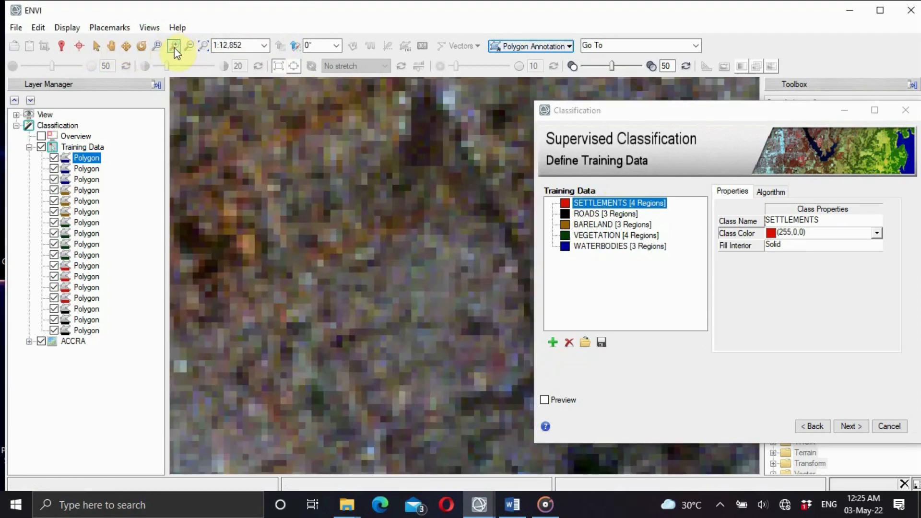
click(111, 45)
mouse_move(268, 98)
mouse_down()
mouse_move(310, 417)
mouse_move(333, 448)
mouse_move(523, 489)
mouse_move(533, 456)
mouse_move(489, 366)
mouse_move(541, 422)
mouse_up()
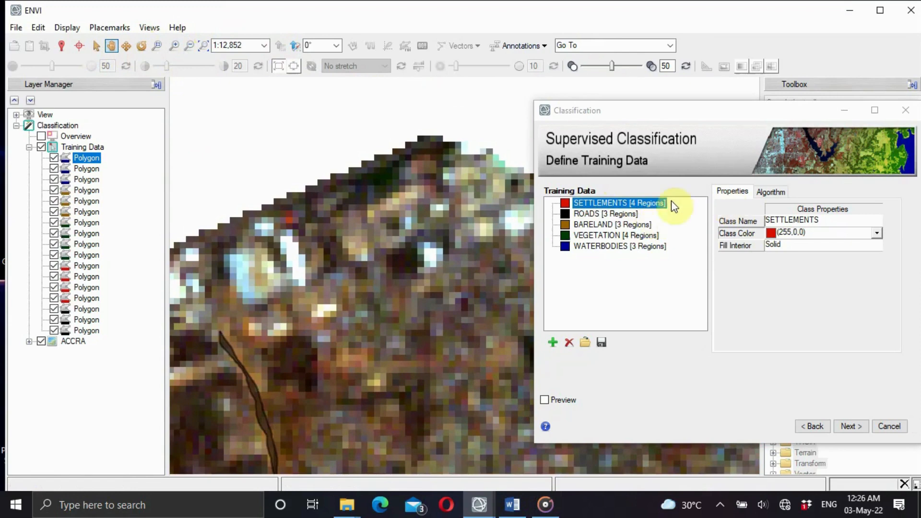
click(525, 48)
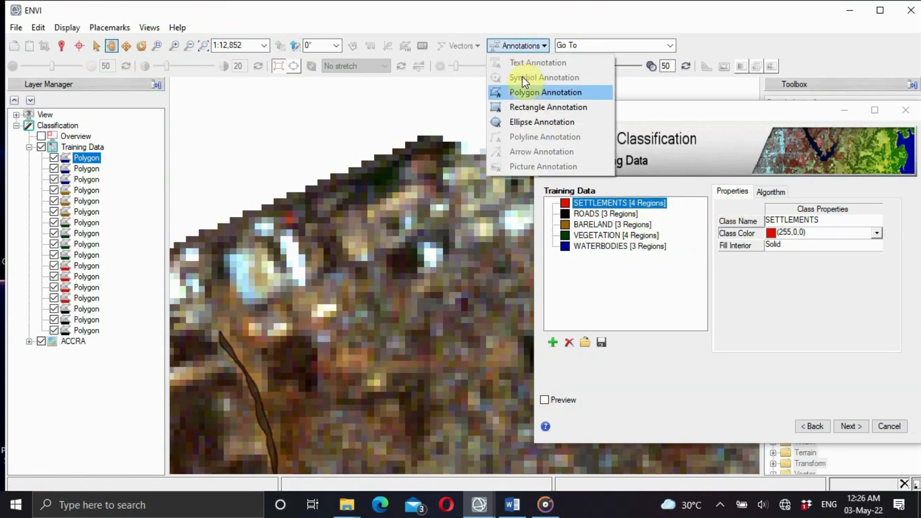
click(524, 92)
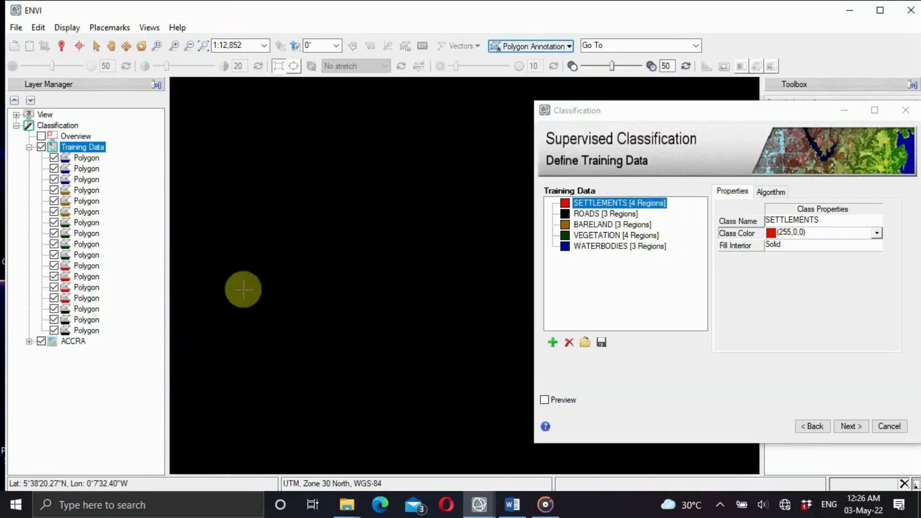
mouse_move(243, 289)
mouse_down()
mouse_move(254, 292)
mouse_move(251, 263)
mouse_move(228, 264)
mouse_up()
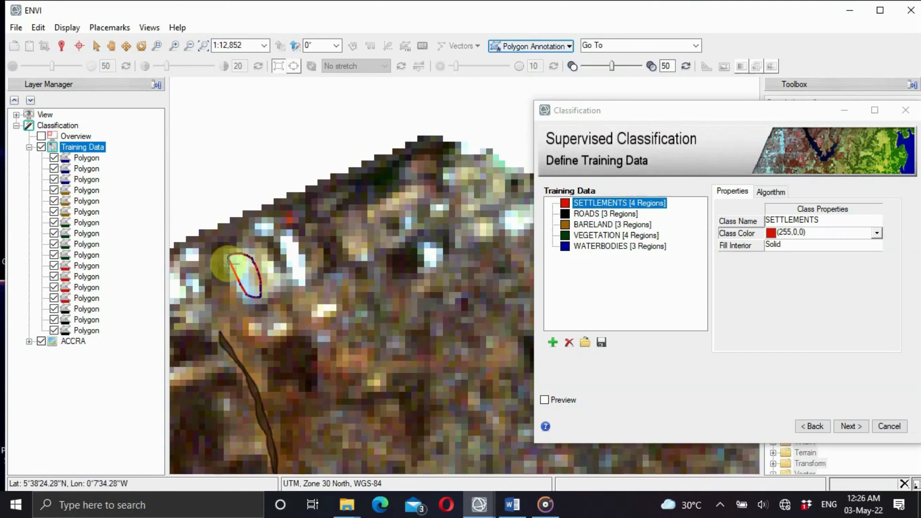
double_click(229, 263)
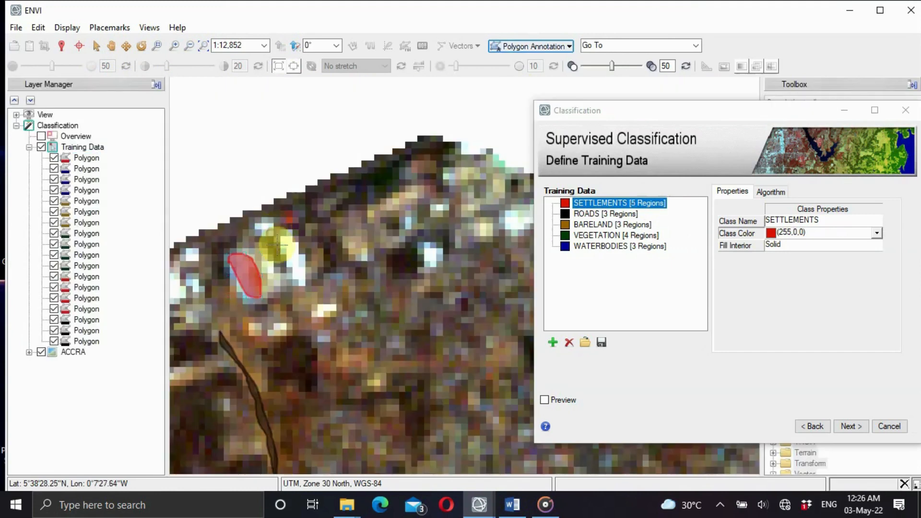
Draw two more SETTLEMENTS training polygons, one on the white patch just east of the first and one on the elongated patch farther northeast
mouse_move(272, 234)
mouse_down()
mouse_move(301, 281)
mouse_move(293, 238)
mouse_move(267, 231)
mouse_up()
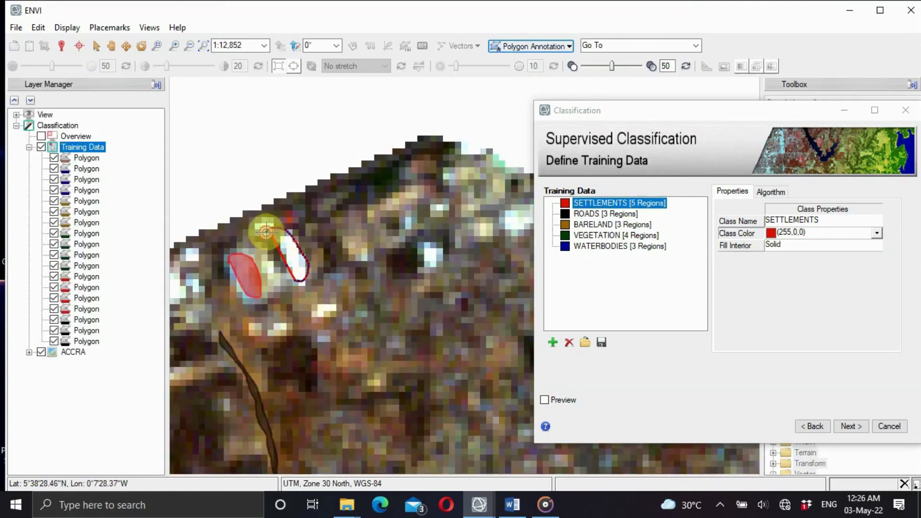
double_click(267, 233)
mouse_move(400, 211)
mouse_down()
mouse_move(425, 189)
mouse_move(419, 172)
mouse_move(361, 232)
mouse_move(401, 237)
mouse_move(404, 205)
mouse_up()
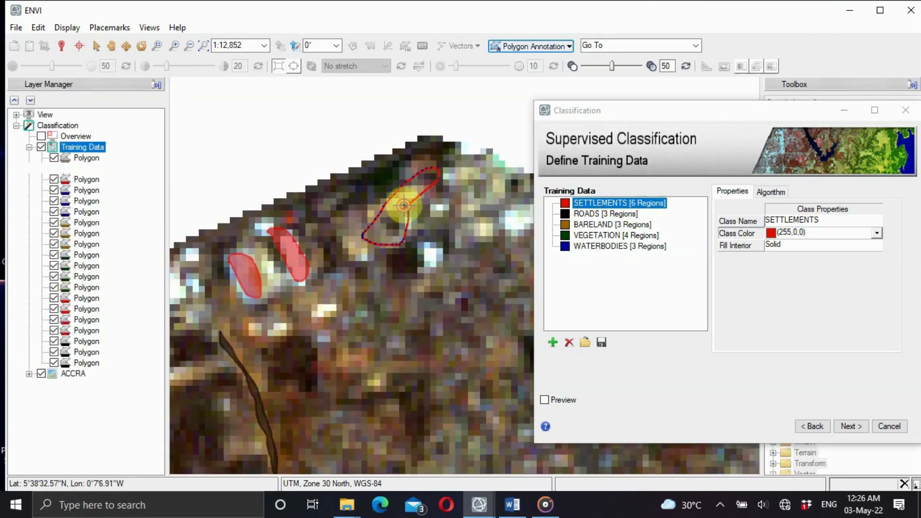
double_click(405, 205)
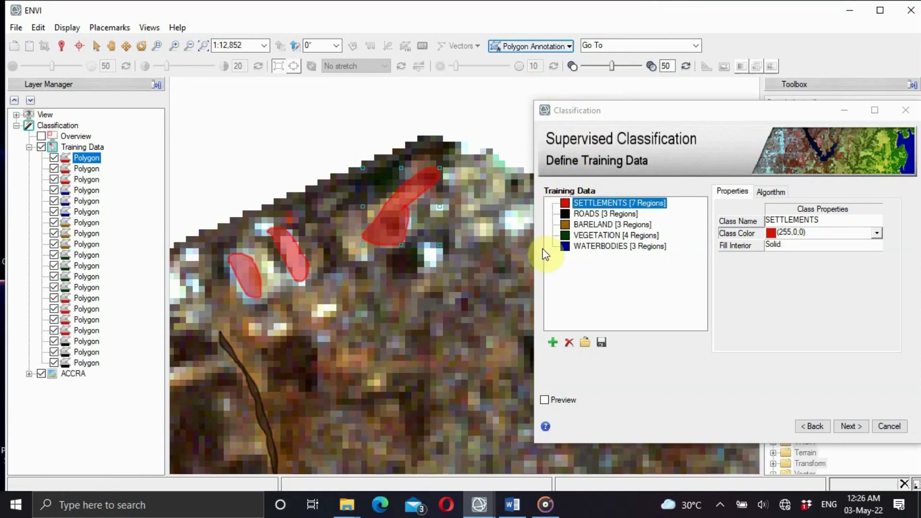
Run the supervised classification on the five training classes and apply cleanup with smoothing kernel size 3 and aggregate minimum size 9
click(203, 46)
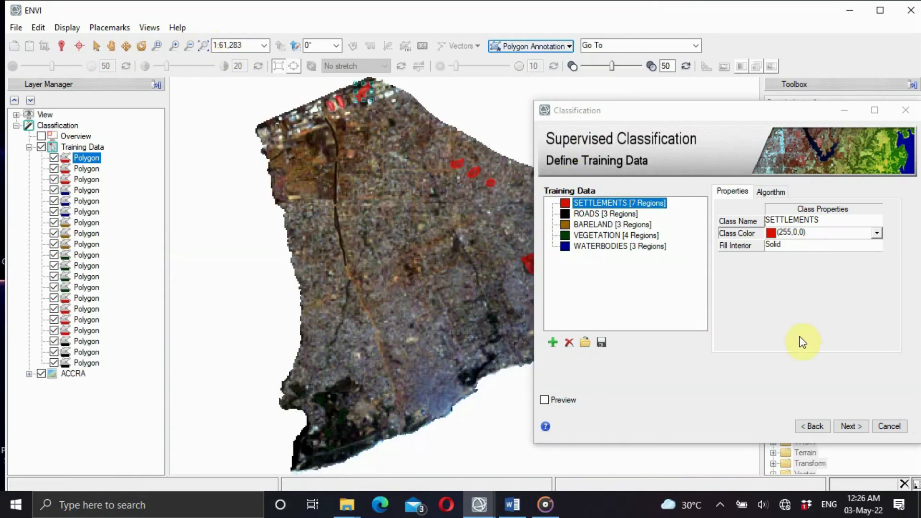
click(852, 427)
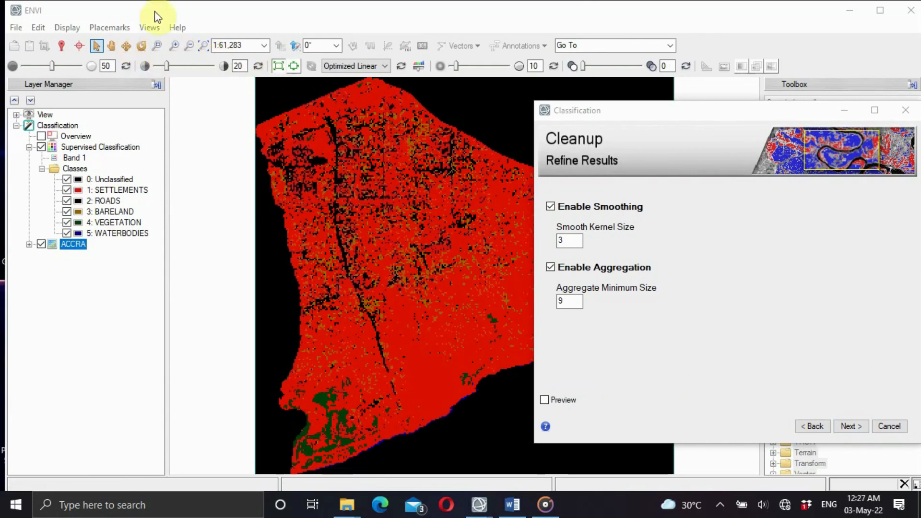
click(113, 51)
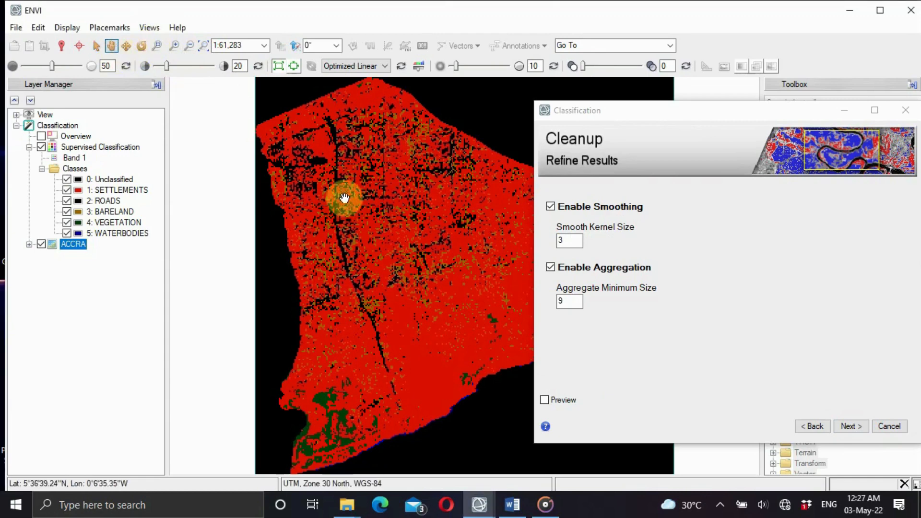
drag(435, 263, 339, 206)
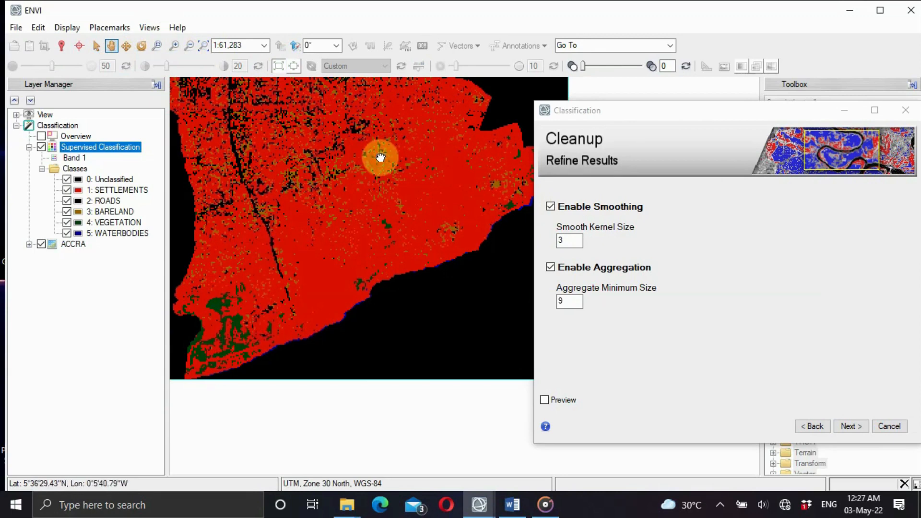
drag(381, 157, 378, 300)
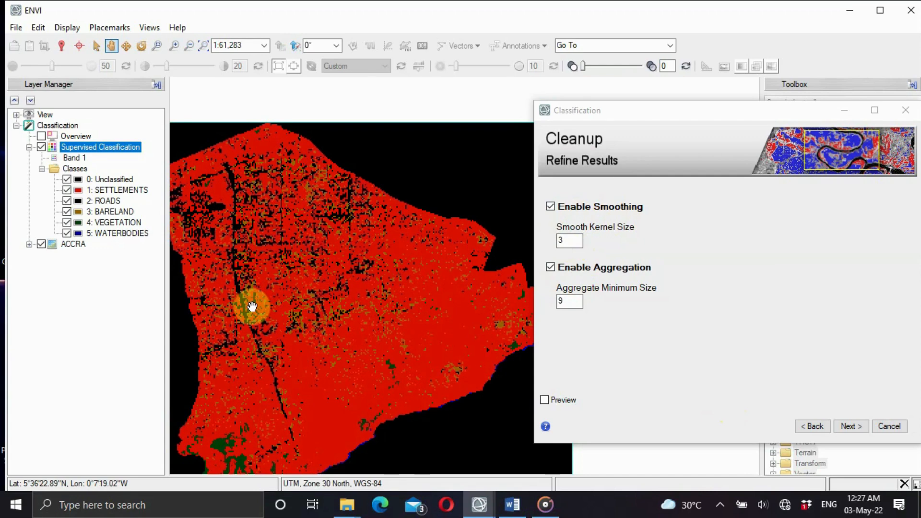
click(851, 426)
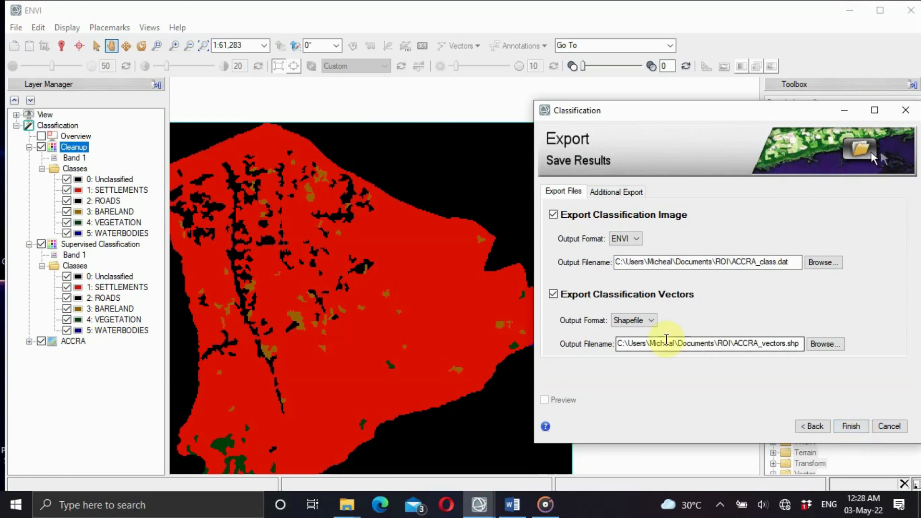
Export only the classification image in ENVI format as ACCRA_class.dat, without vectors, and hide its Unclassified class
click(554, 294)
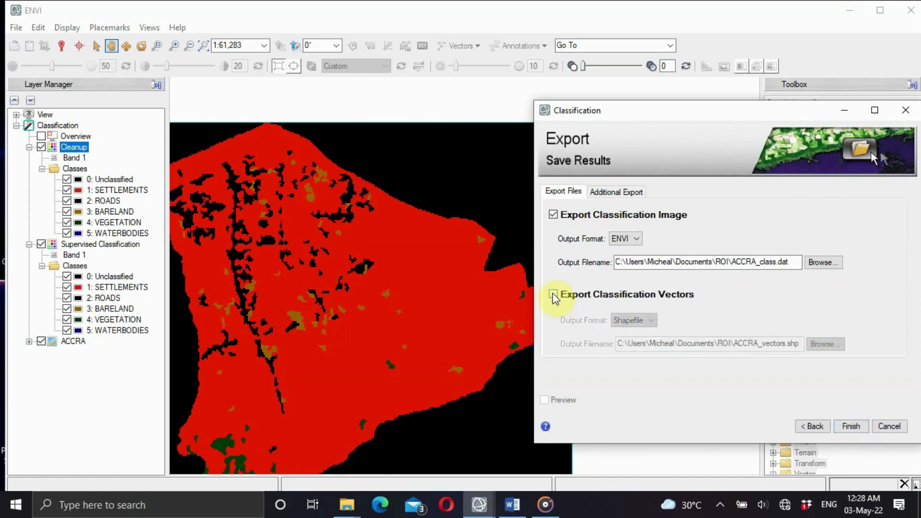
click(848, 427)
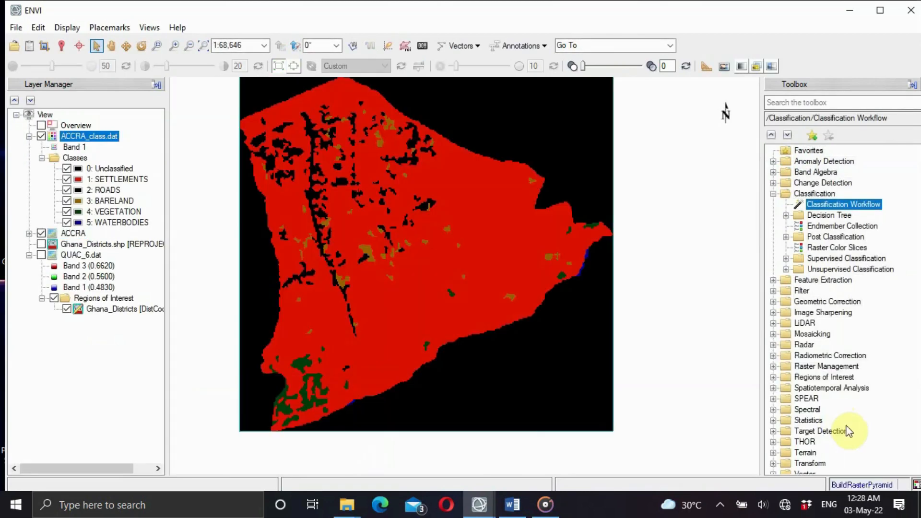
click(67, 169)
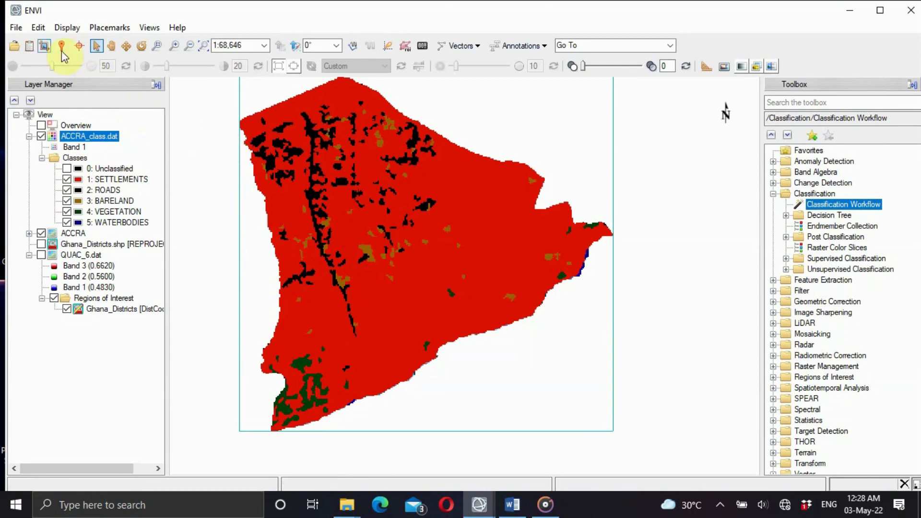
click(14, 31)
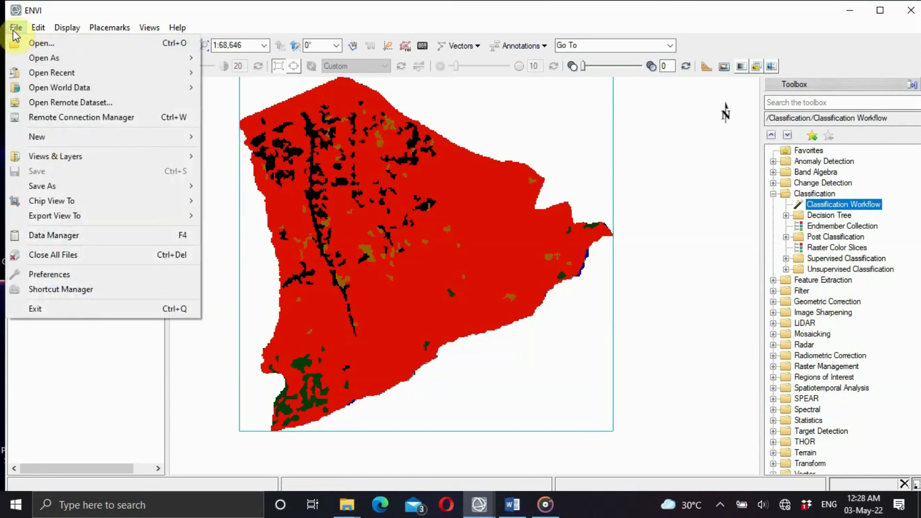
mouse_move(46, 76)
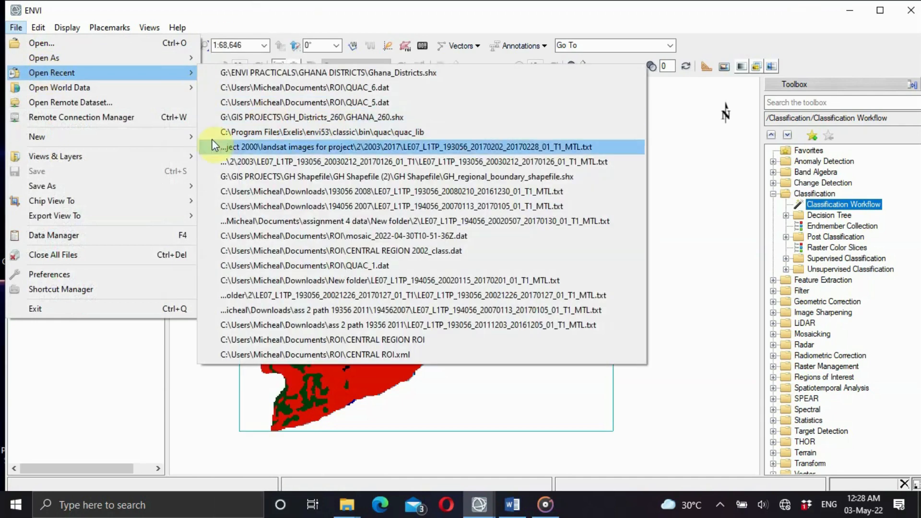
click(171, 345)
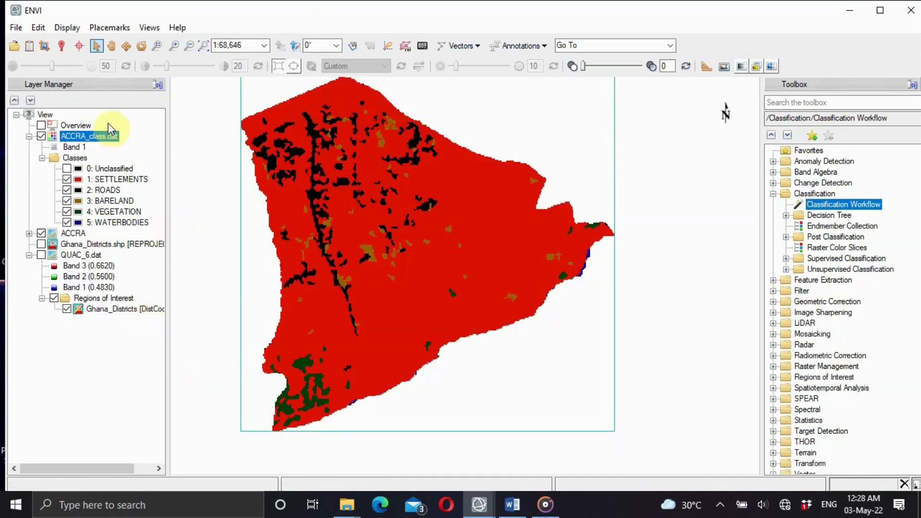
click(25, 29)
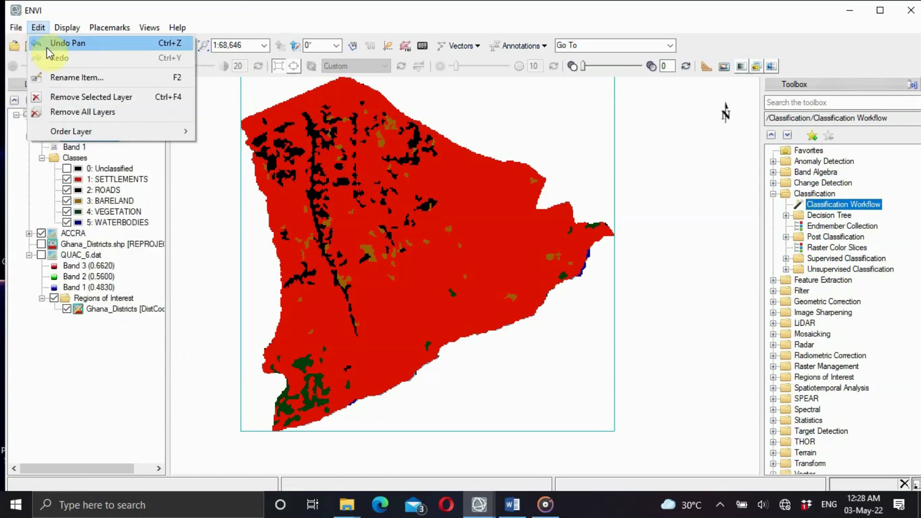
click(15, 27)
mouse_move(32, 61)
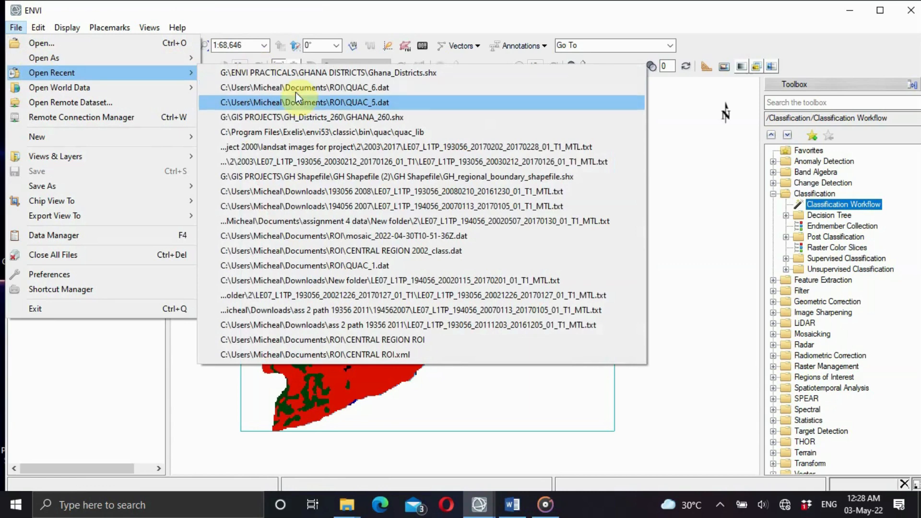
click(300, 103)
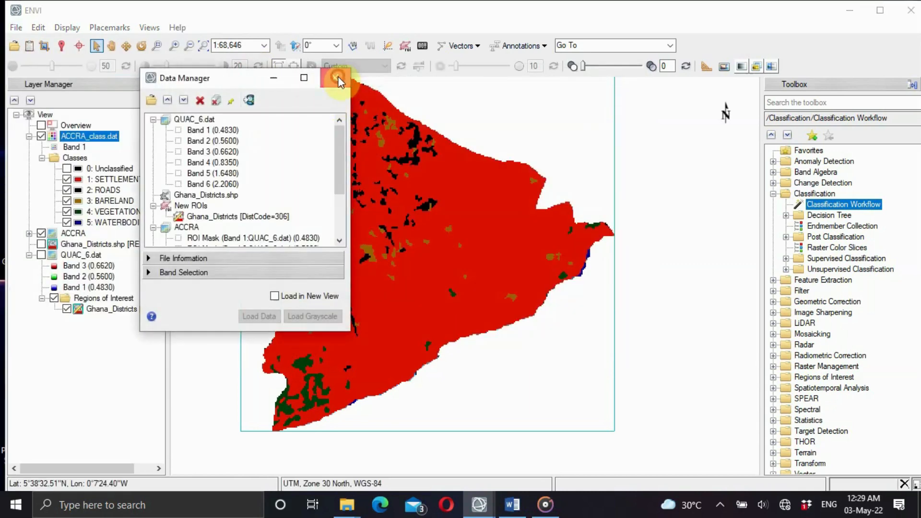
click(338, 79)
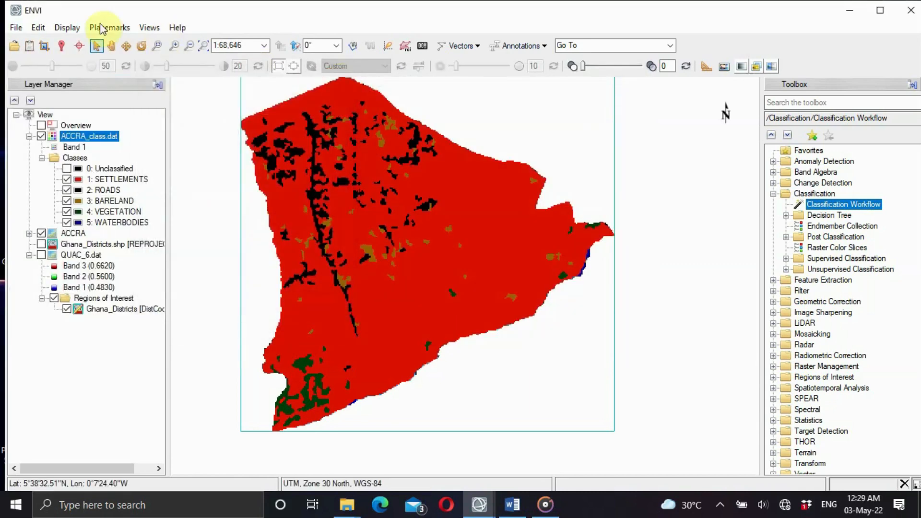
click(16, 46)
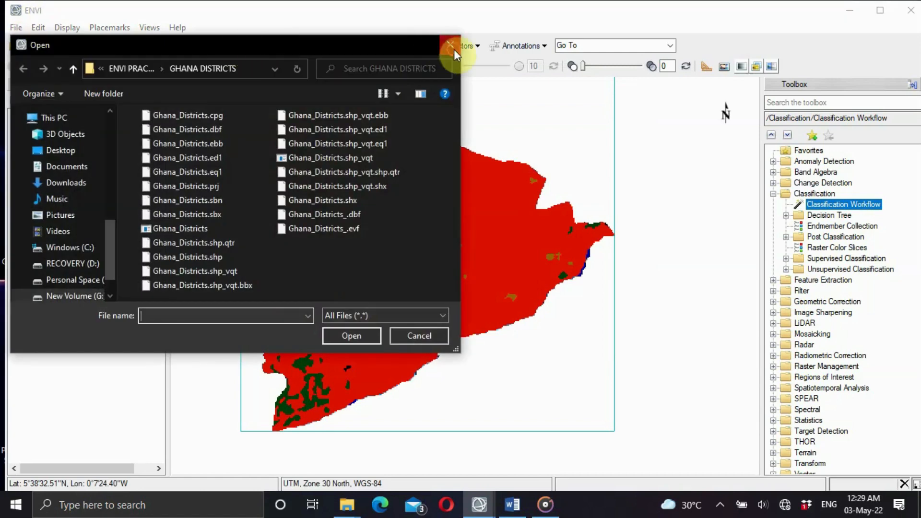
Open the recently used image QUAC_5.dat and frame its full scene in the middle of the view
click(451, 47)
click(16, 28)
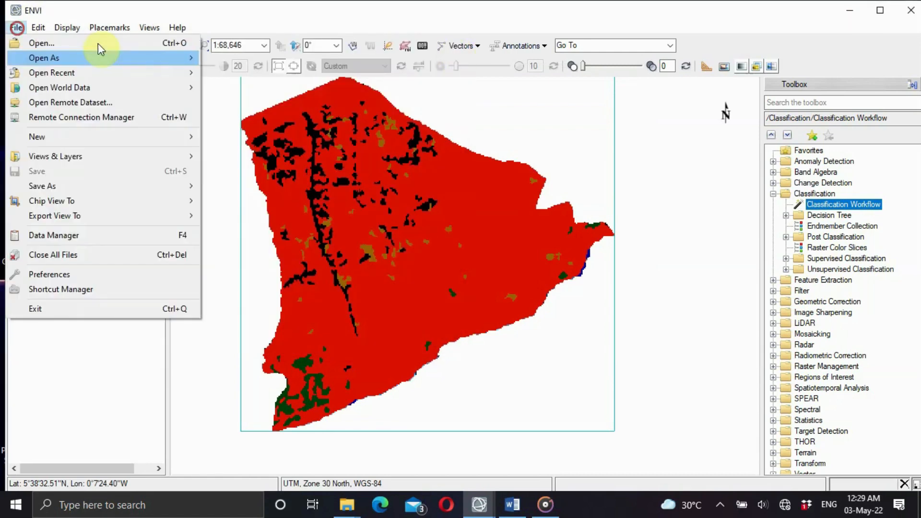
mouse_move(149, 73)
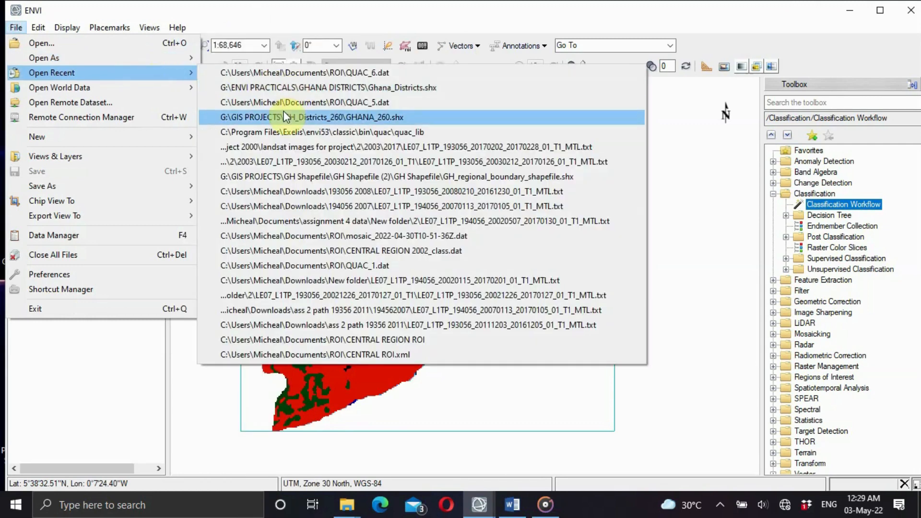
click(321, 105)
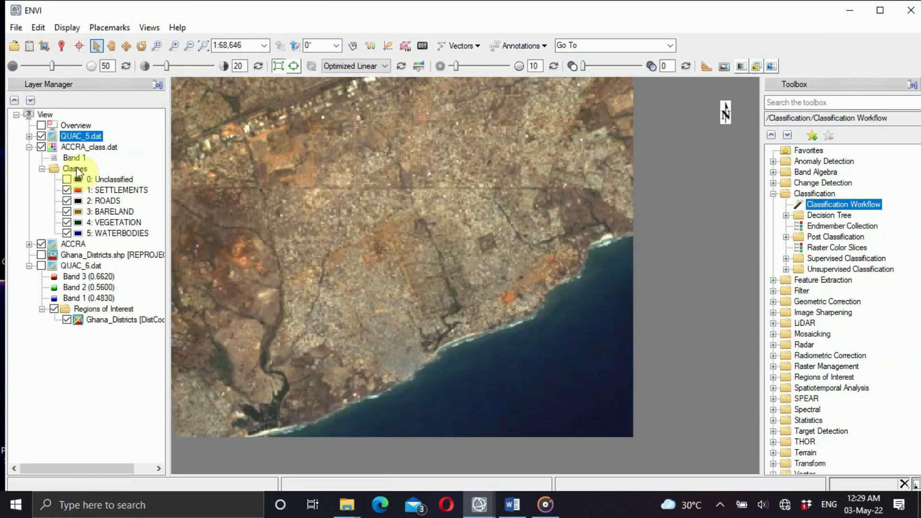
click(201, 48)
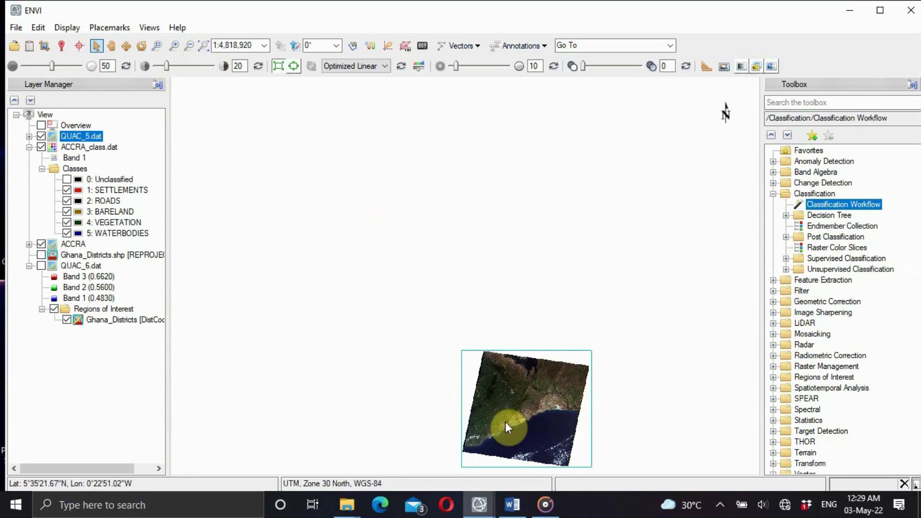
click(158, 46)
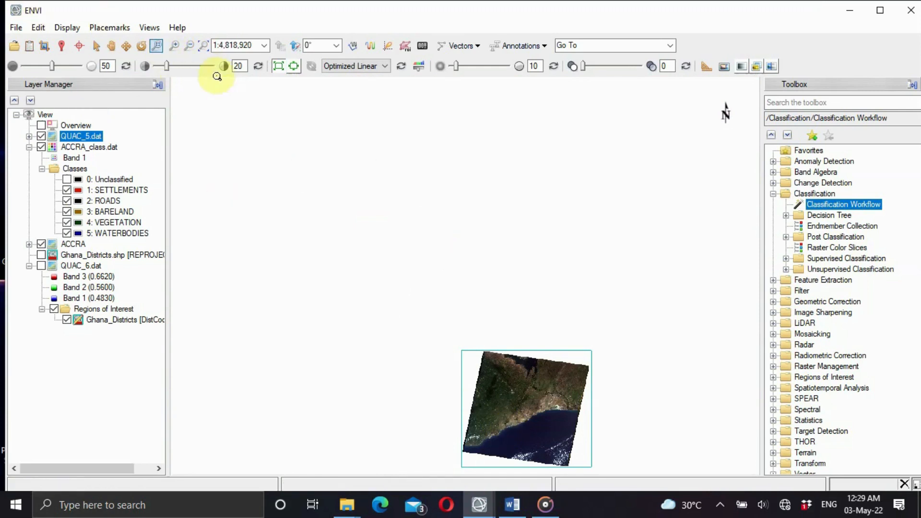
click(112, 45)
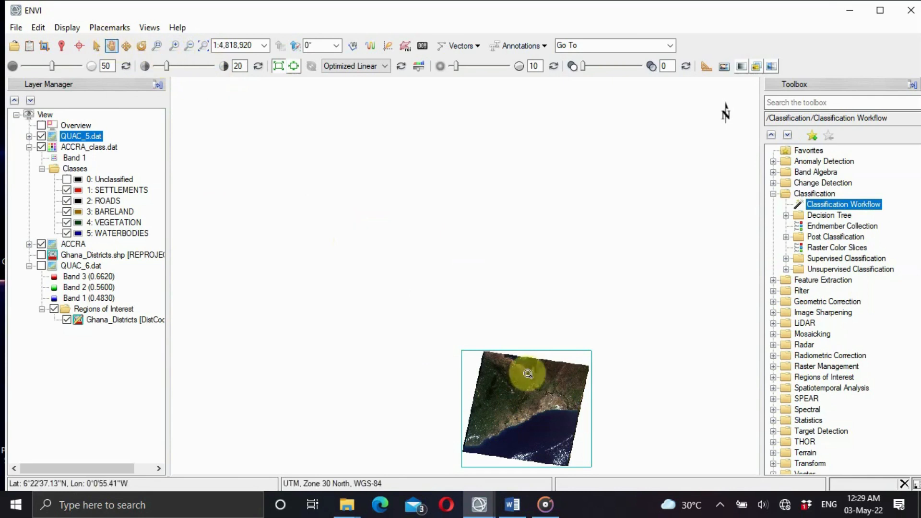
drag(525, 370, 402, 197)
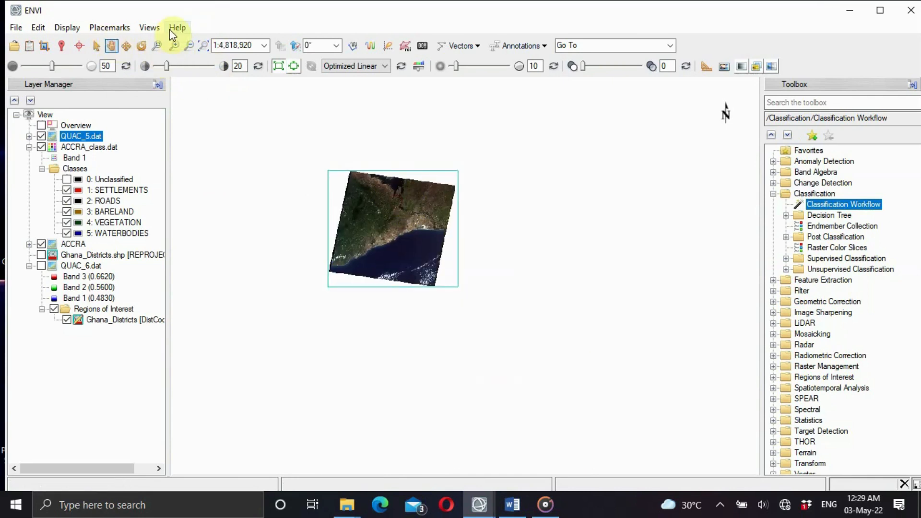
click(174, 46)
click(174, 45)
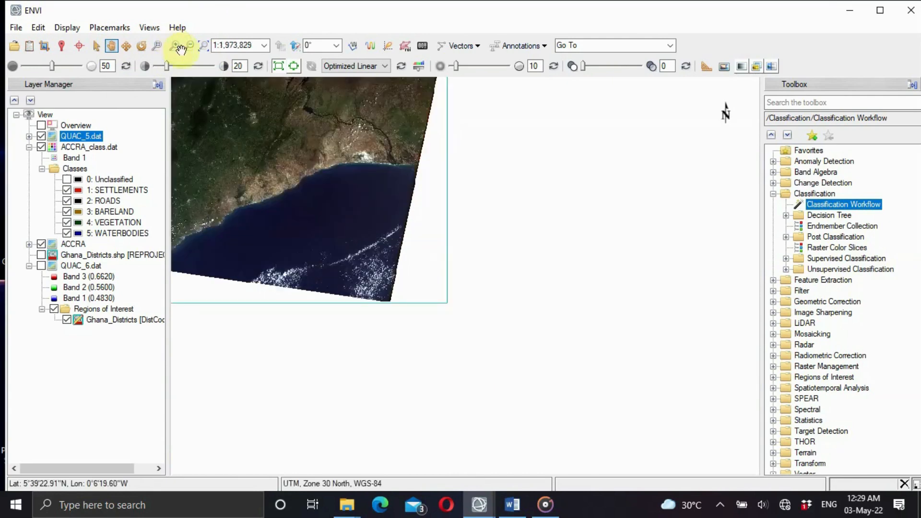
drag(287, 144, 441, 285)
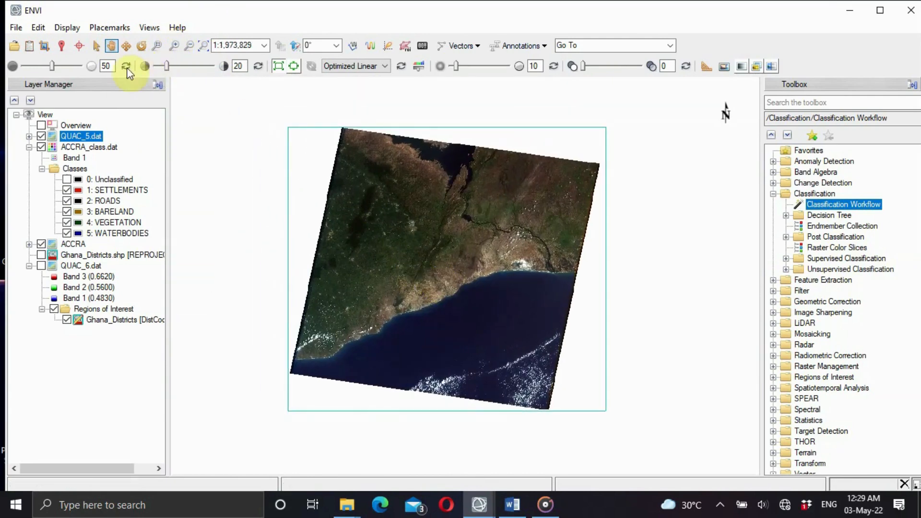
Hide QUAC_5.dat, ACCRA_class.dat and ACCRA, and show QUAC_6.dat to compare the two scenes
click(41, 136)
click(40, 136)
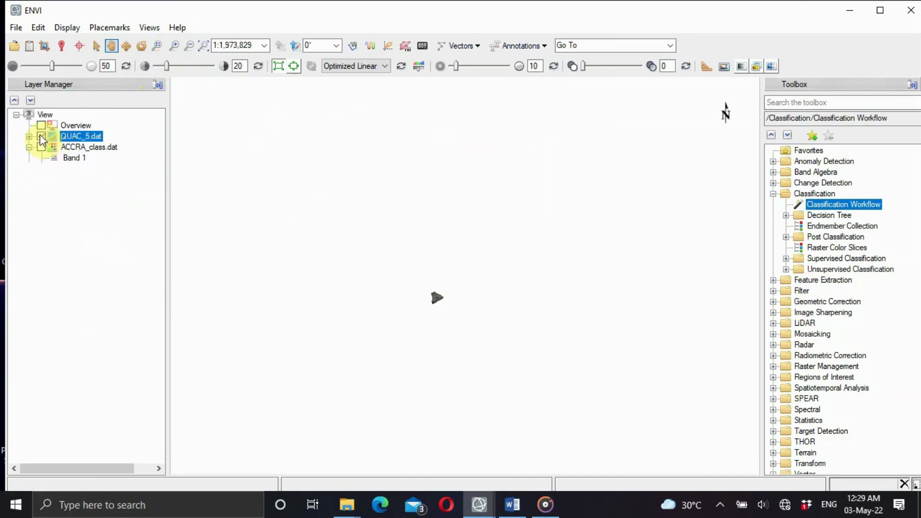
click(40, 136)
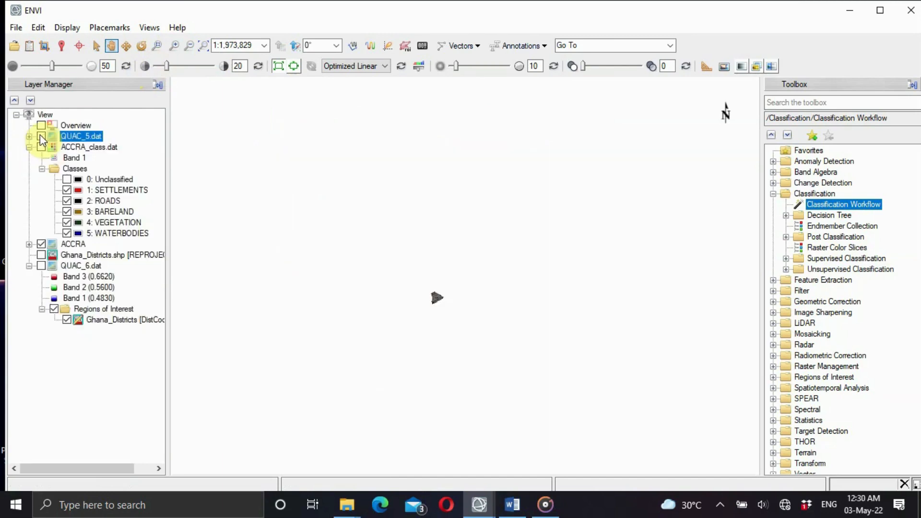
click(40, 135)
click(41, 136)
click(41, 266)
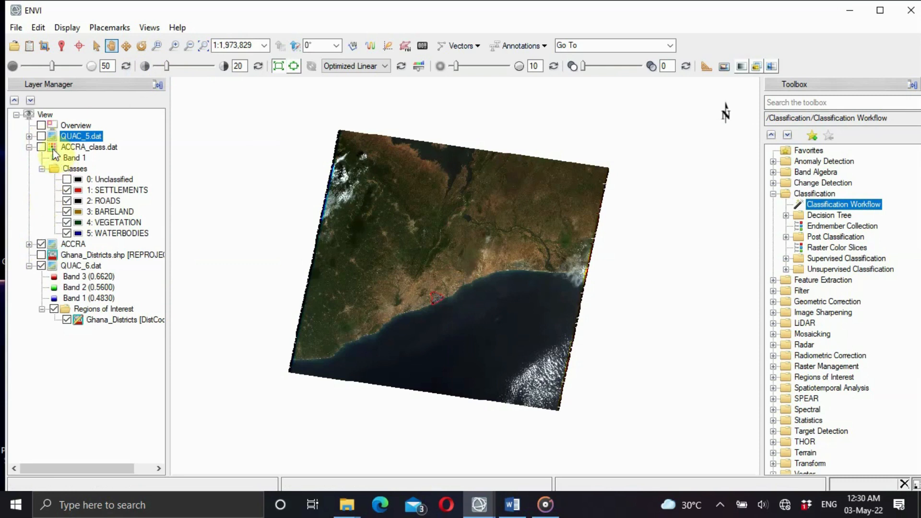
click(42, 242)
click(42, 266)
click(42, 266)
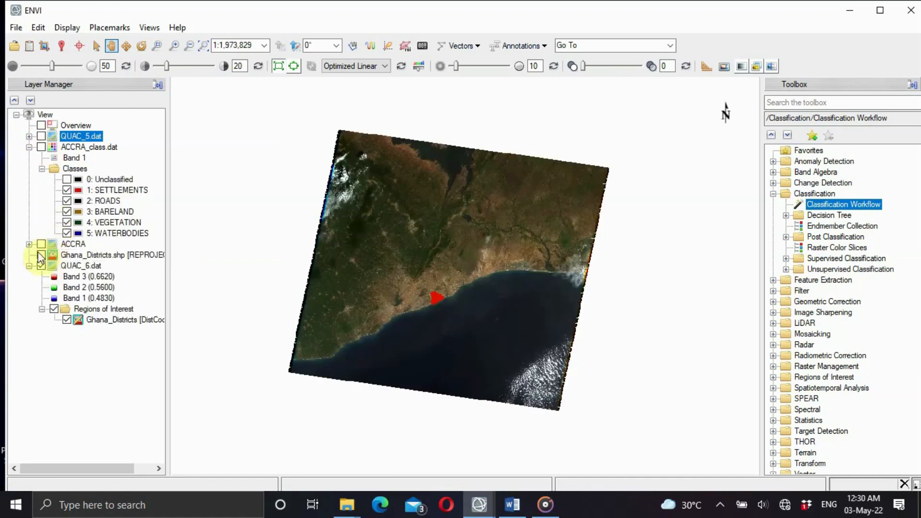
Expand the ACCRA layer's bands, hide QUAC_6.dat and show QUAC_5.dat instead
click(29, 245)
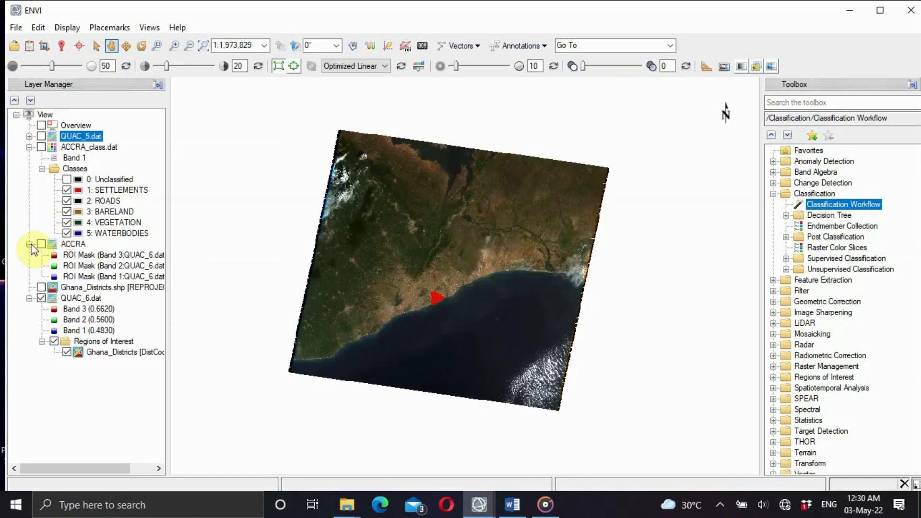
click(42, 299)
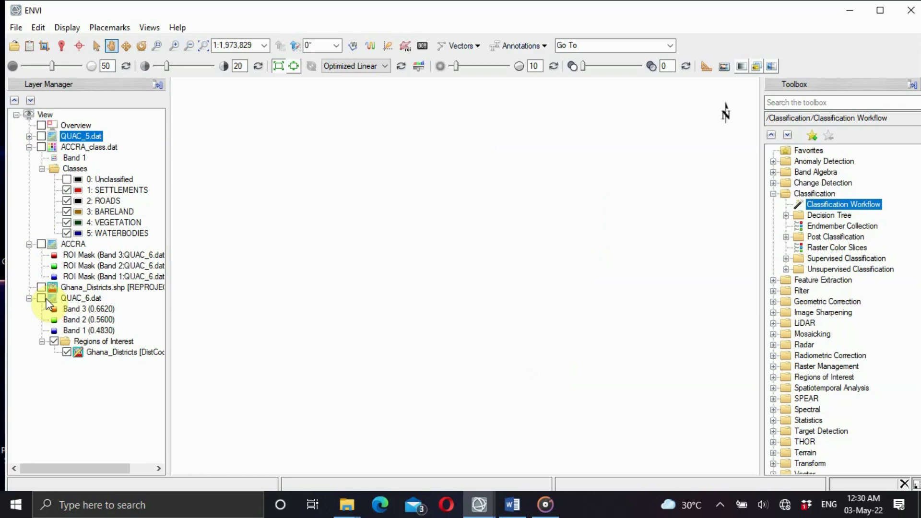
click(41, 136)
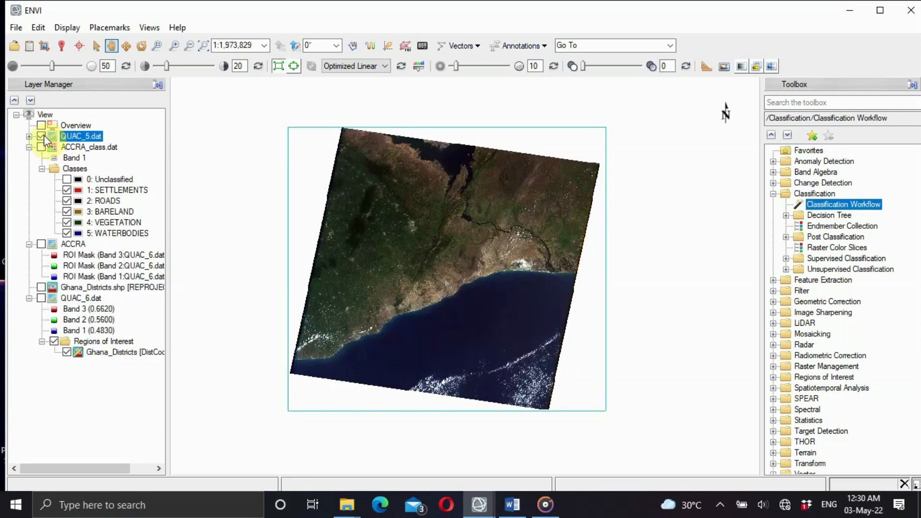
click(42, 136)
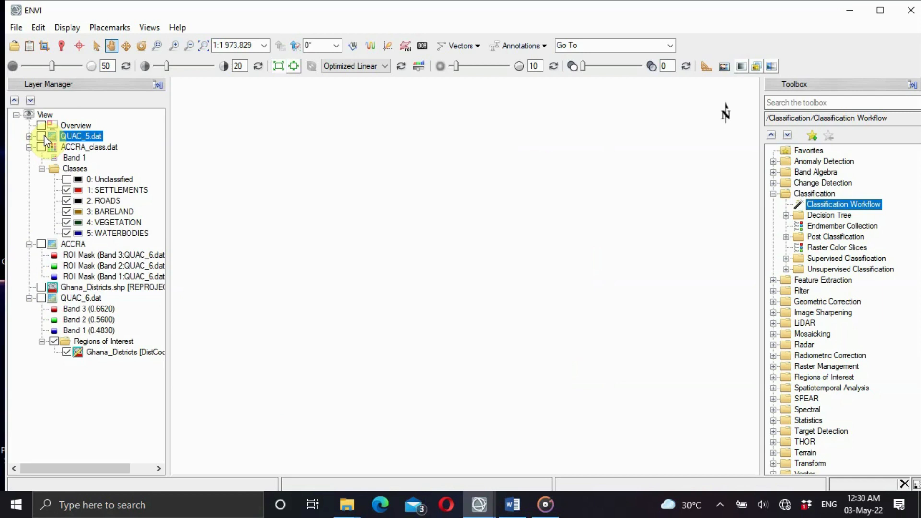
click(42, 136)
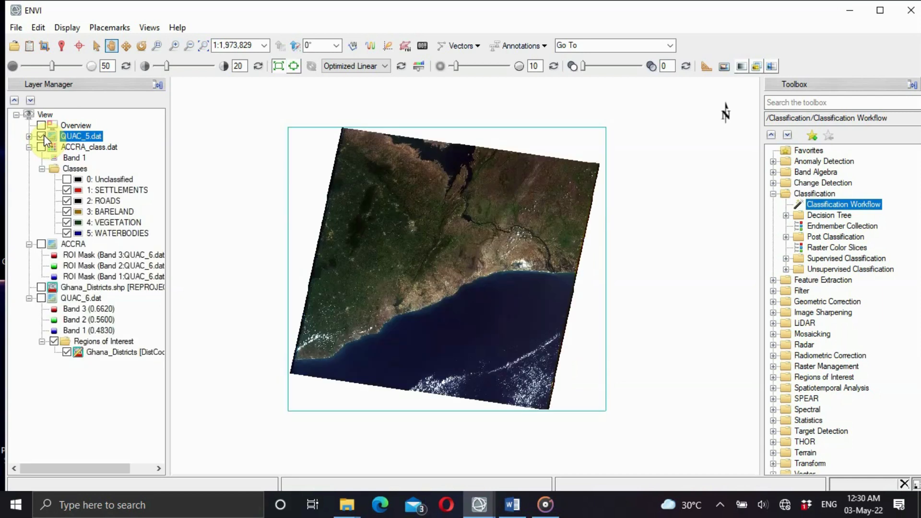
Remove the Ghana_Districts.shp layer and reopen the recent Ghana_Districts.shx so the district boundaries overlay QUAC_5.dat
click(41, 287)
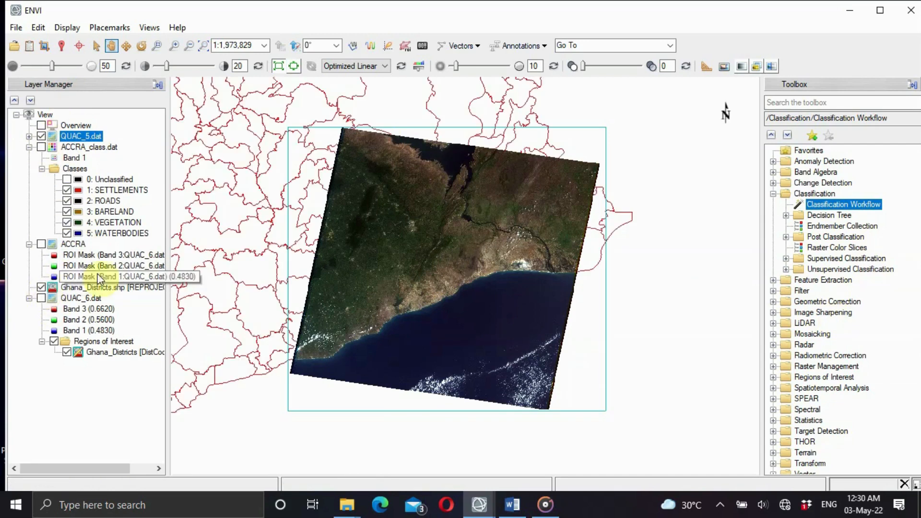
click(41, 287)
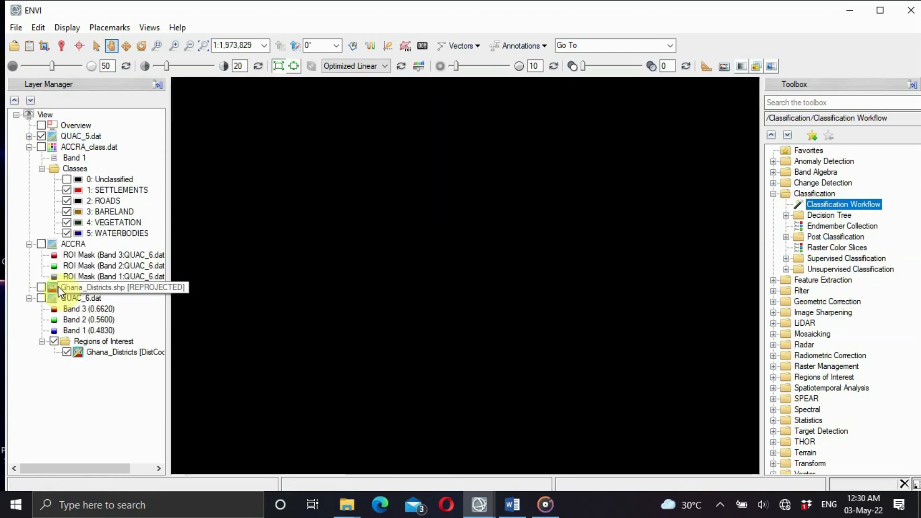
right_click(59, 288)
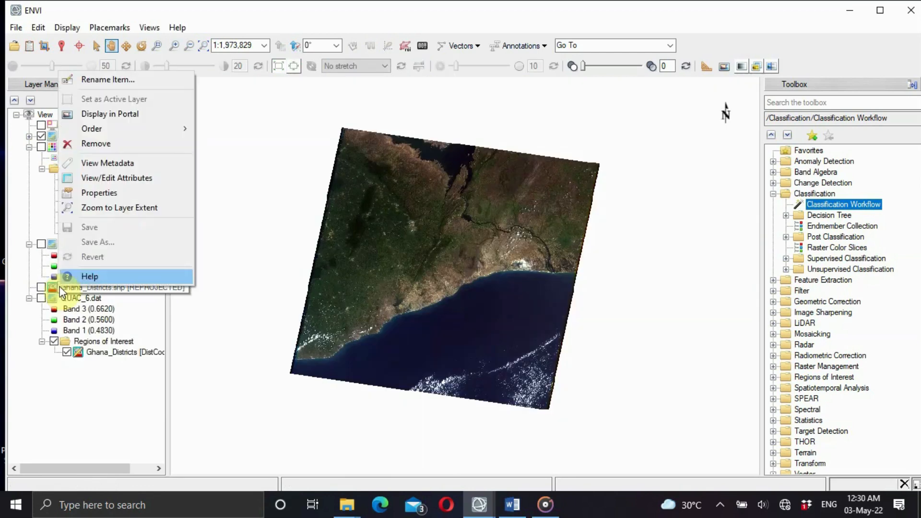
click(139, 144)
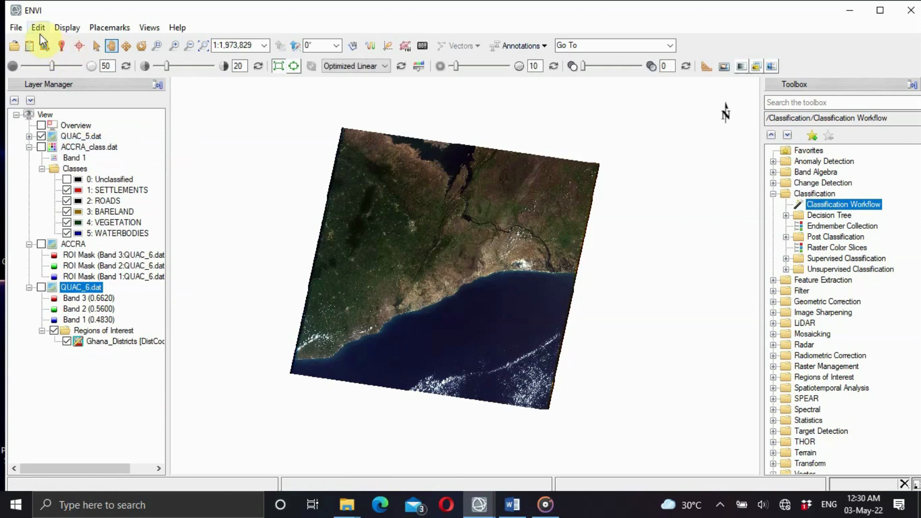
click(14, 29)
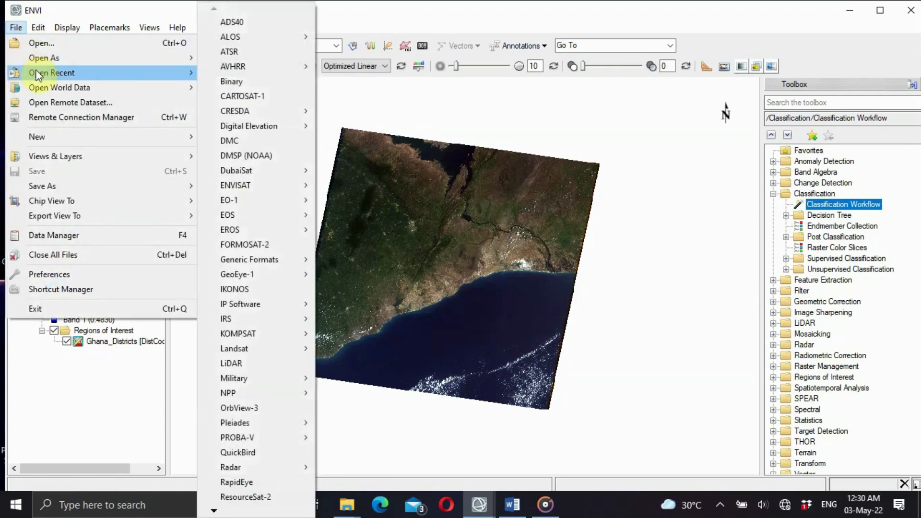
mouse_move(36, 70)
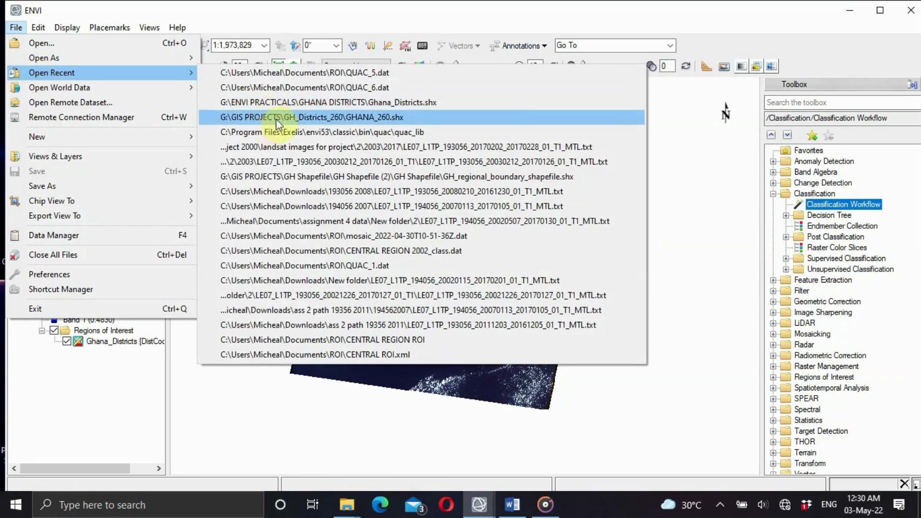
click(298, 107)
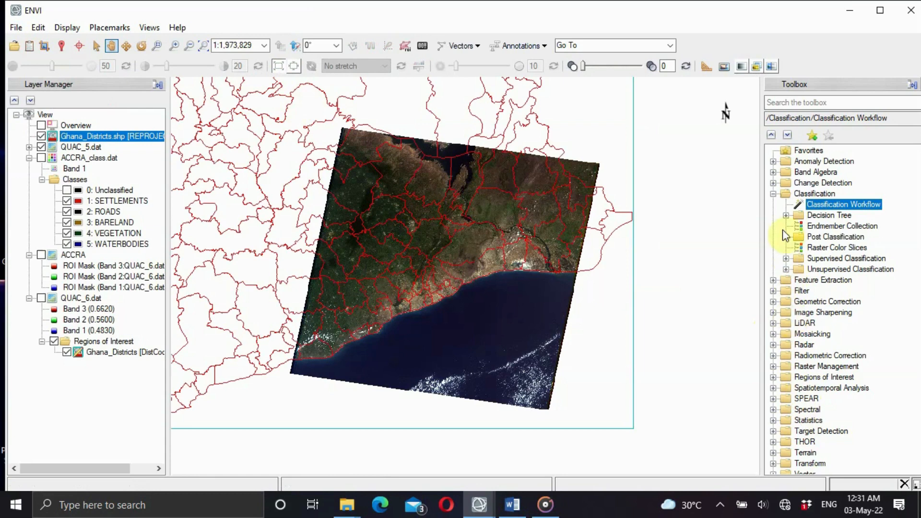
Start the Vector to ROI tool with the first listed Ghana_Districts.shp as the input file
click(774, 194)
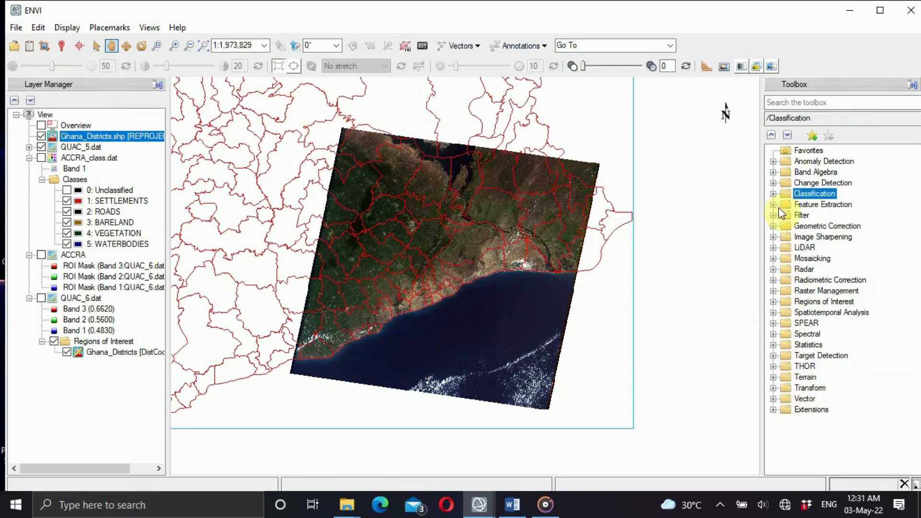
click(774, 303)
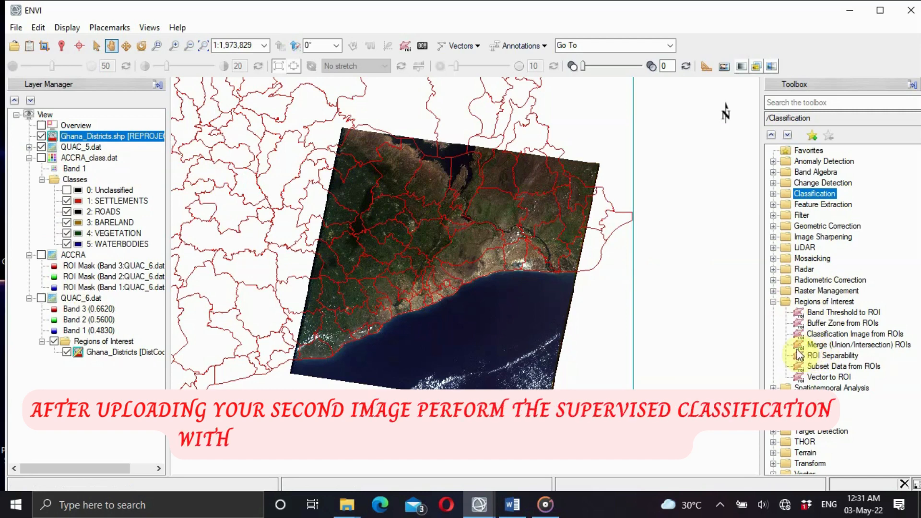
click(800, 378)
double_click(799, 376)
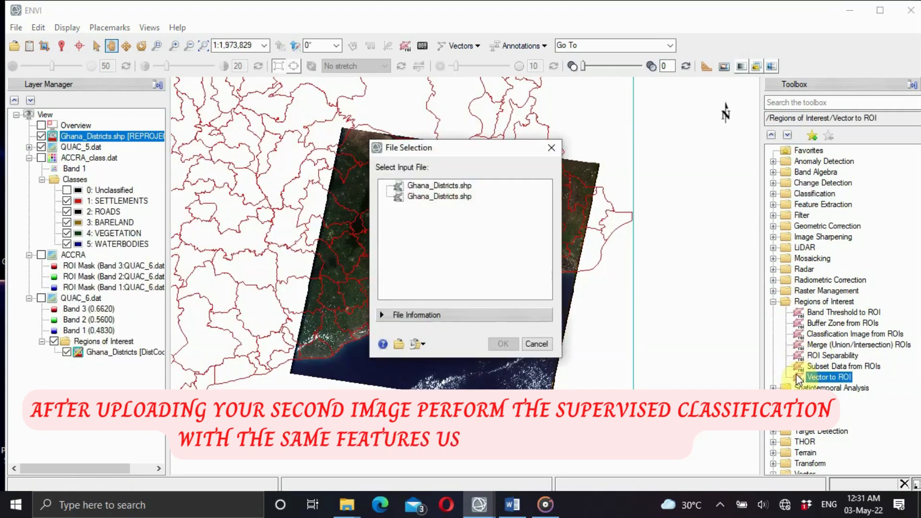
double_click(455, 185)
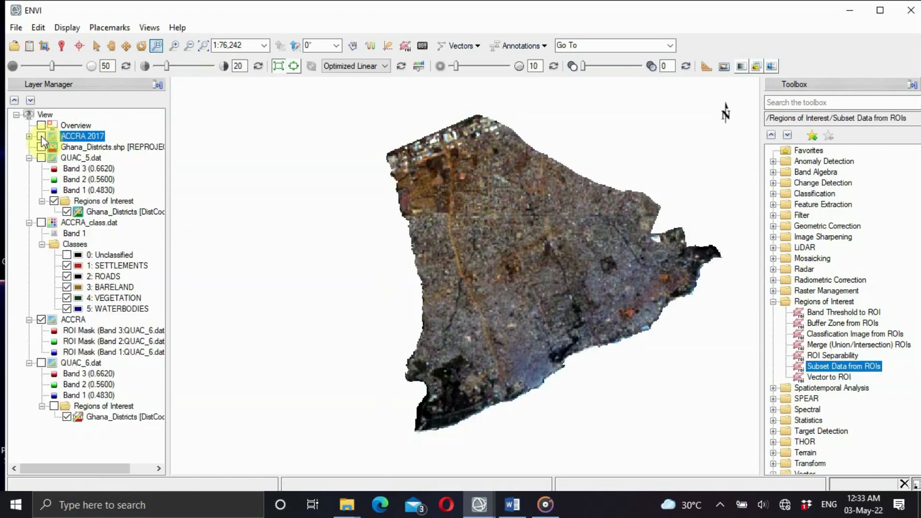
Compare the ACCRA 2017 clip with the underlying ACCRA clip by toggling the visibility of ACCRA 2017
click(41, 137)
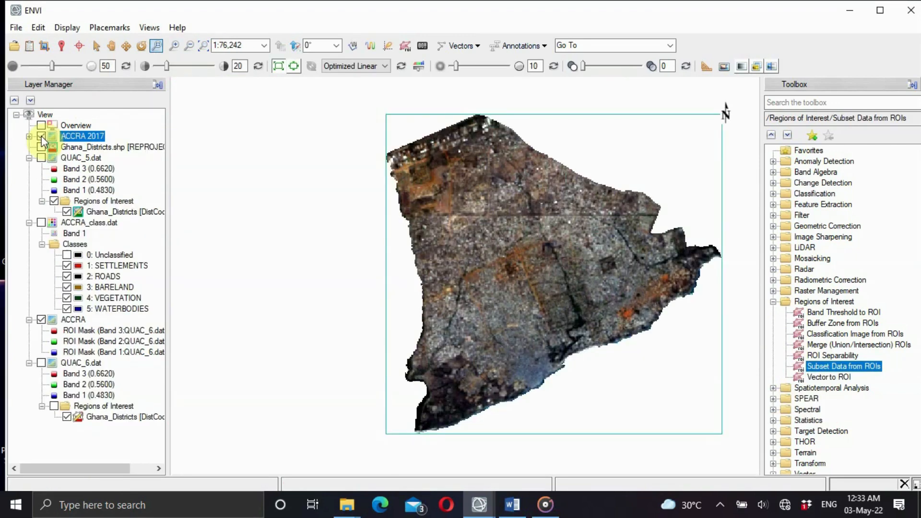
click(41, 137)
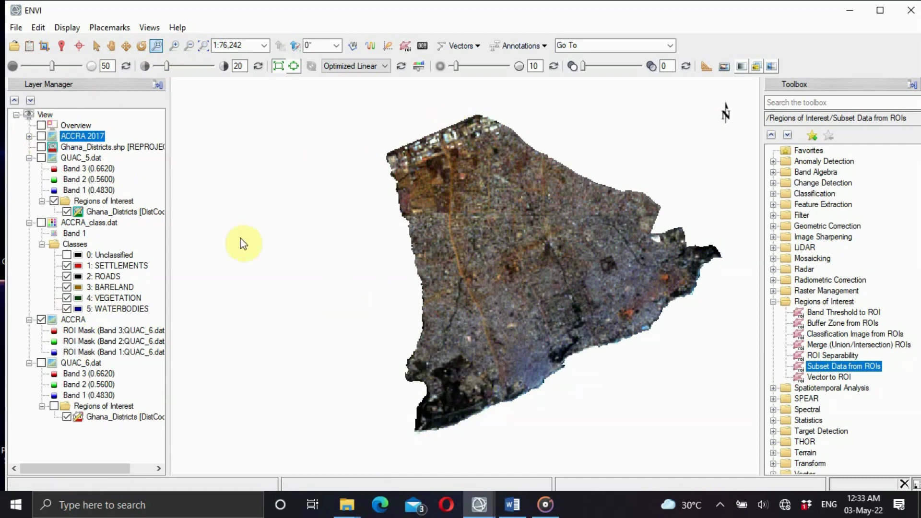
click(81, 139)
click(41, 136)
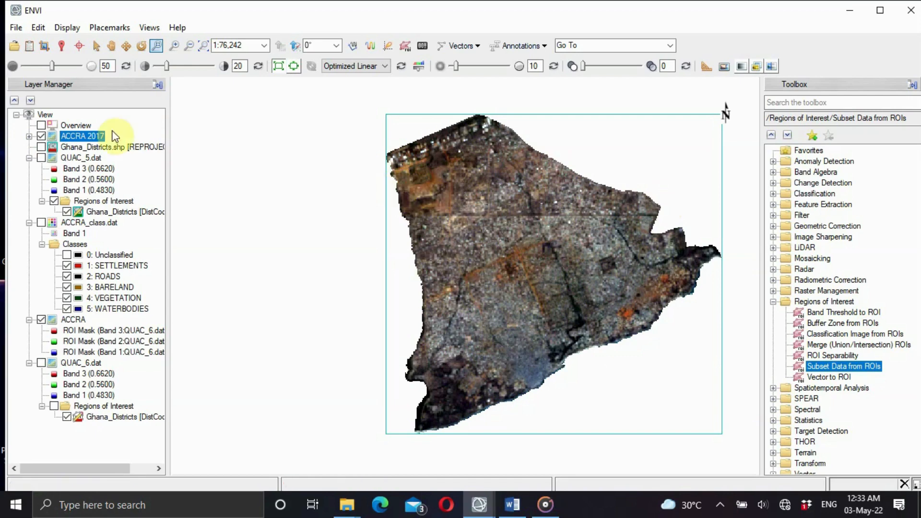
click(42, 136)
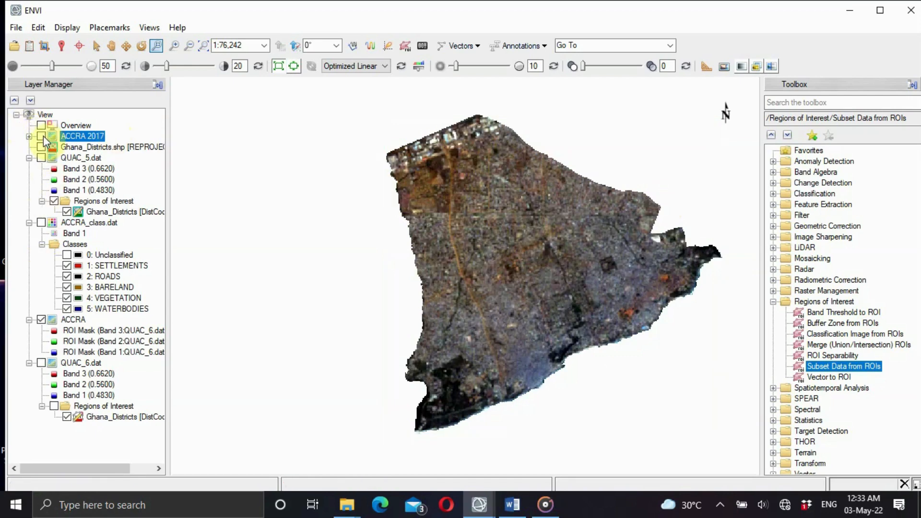
click(42, 136)
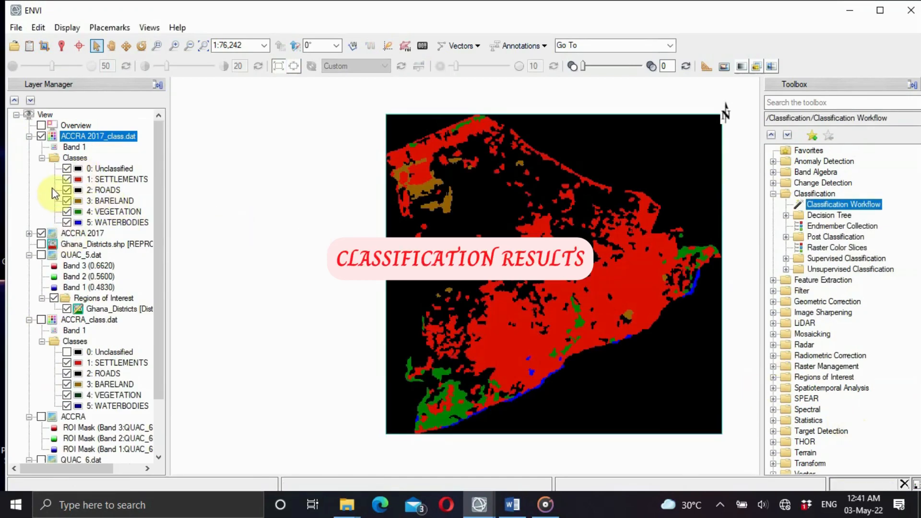
Hide the Unclassified class of ACCRA 2017_class.dat
click(67, 169)
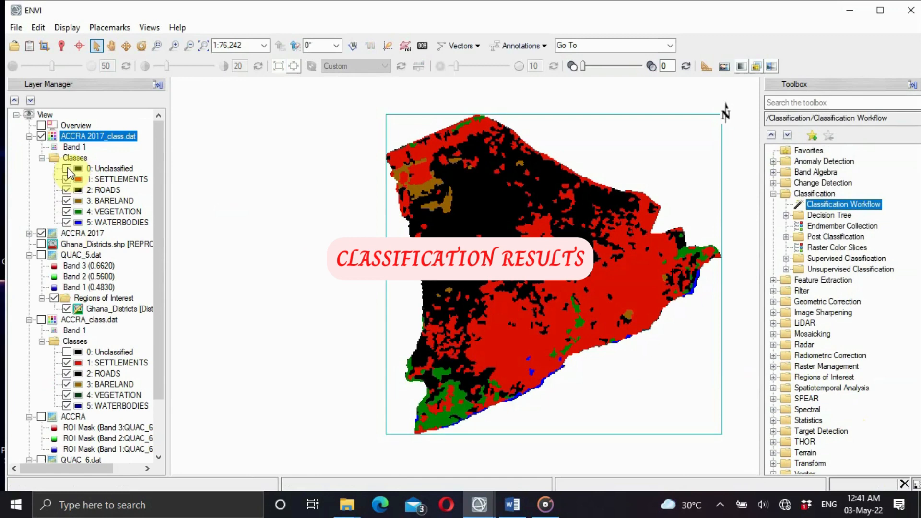
Compare the ACCRA 2017_class.dat classification with the ACCRA 2017 clip by toggling the visibility of the layers
click(42, 419)
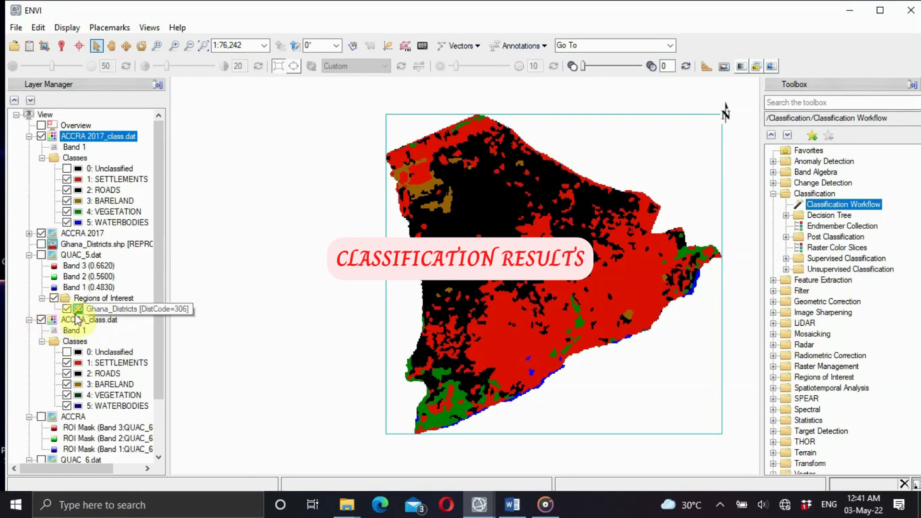
click(42, 136)
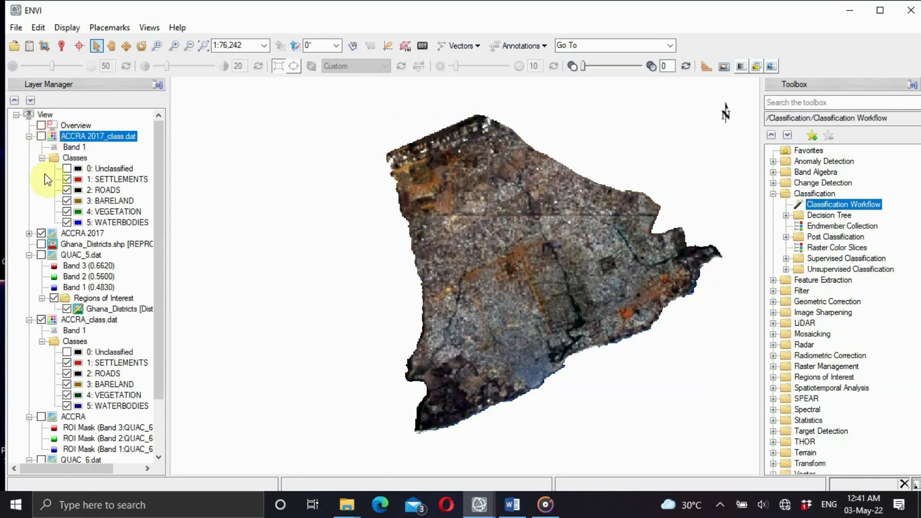
click(41, 417)
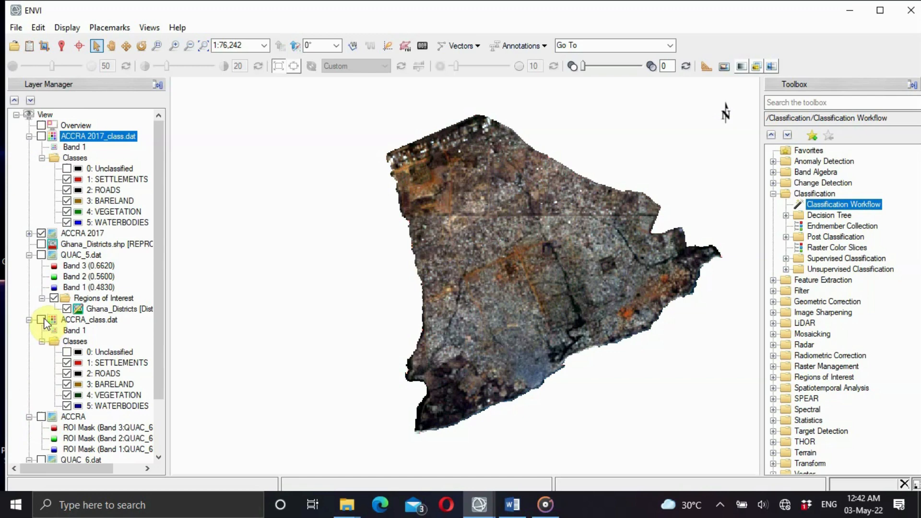
click(42, 234)
click(41, 234)
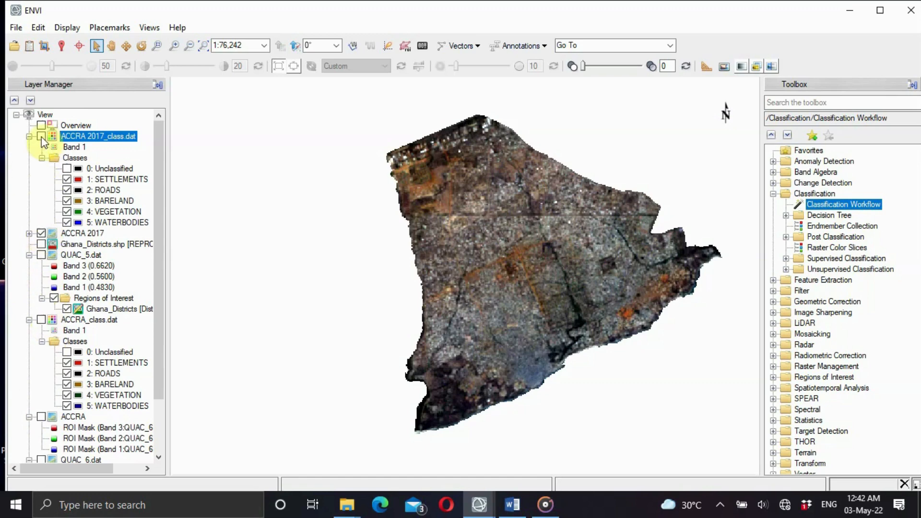
click(41, 137)
click(41, 137)
click(41, 136)
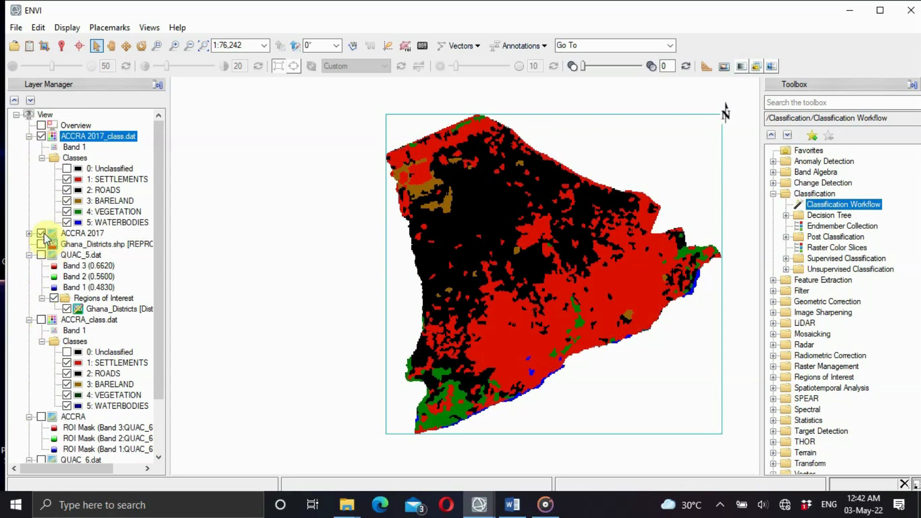
Hide the ACCRA 2017 layer and turn on the QUAC_6.dat regions of interest and the ACCRA_class.dat layer
click(41, 233)
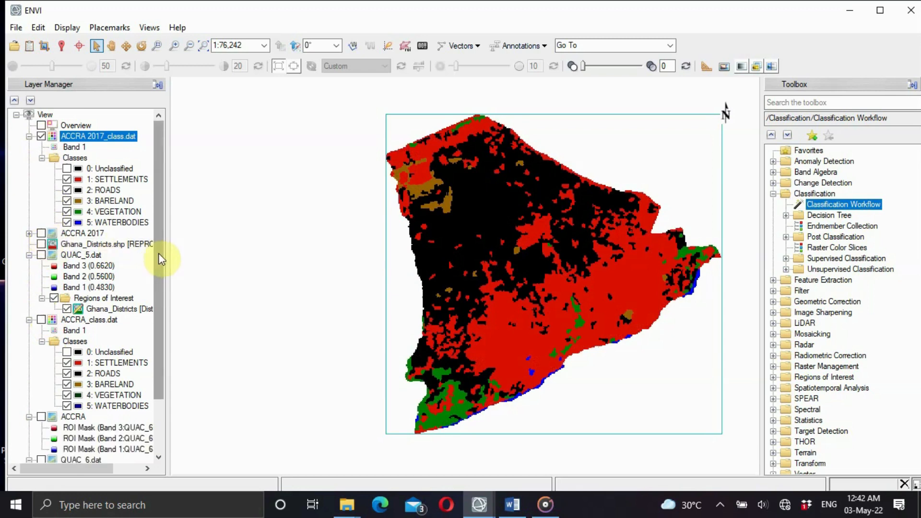
drag(160, 259, 160, 335)
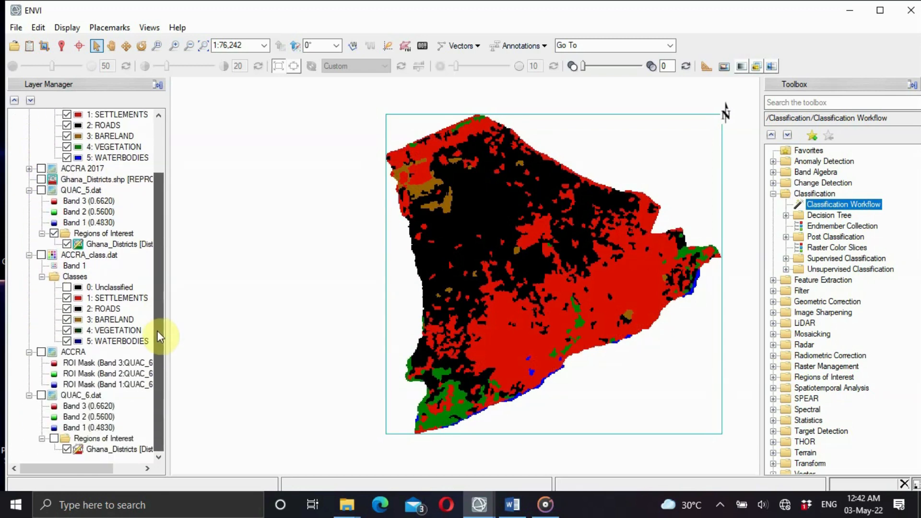
click(54, 438)
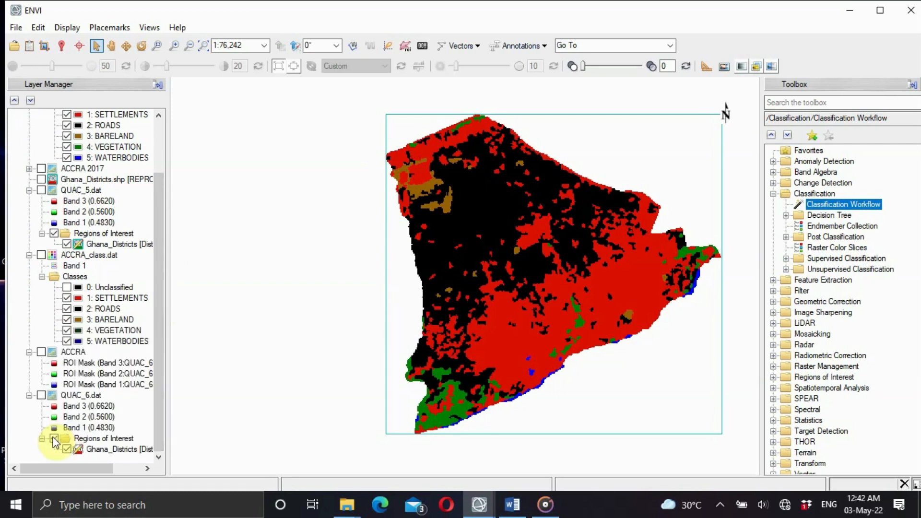
click(42, 254)
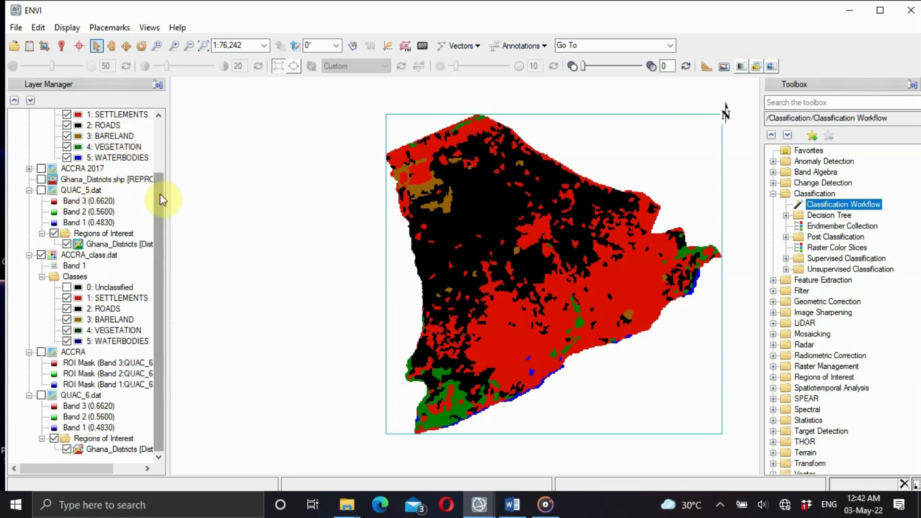
scroll(160, 194, up, 3)
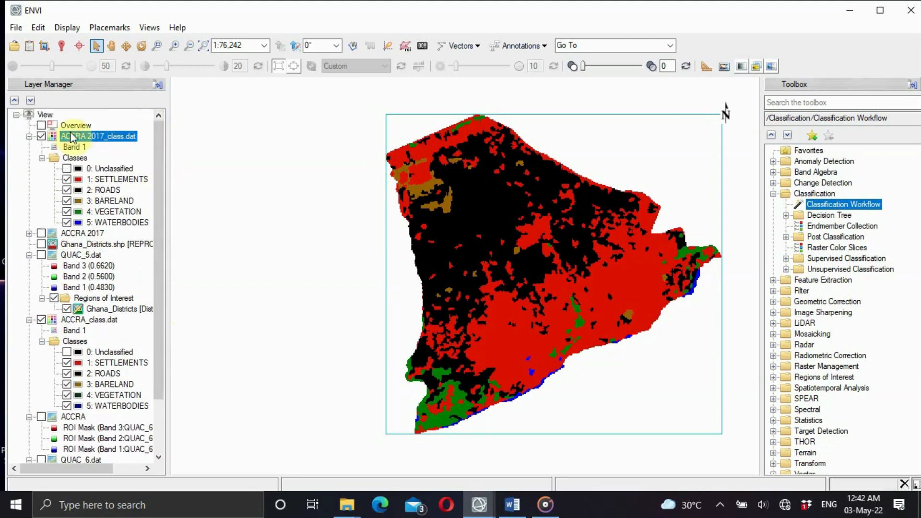
Collapse the QUAC_5.dat, ACCRA_class.dat and QUAC_6.dat layer entries and close the metadata of ACCRA 2017_class.dat
click(29, 255)
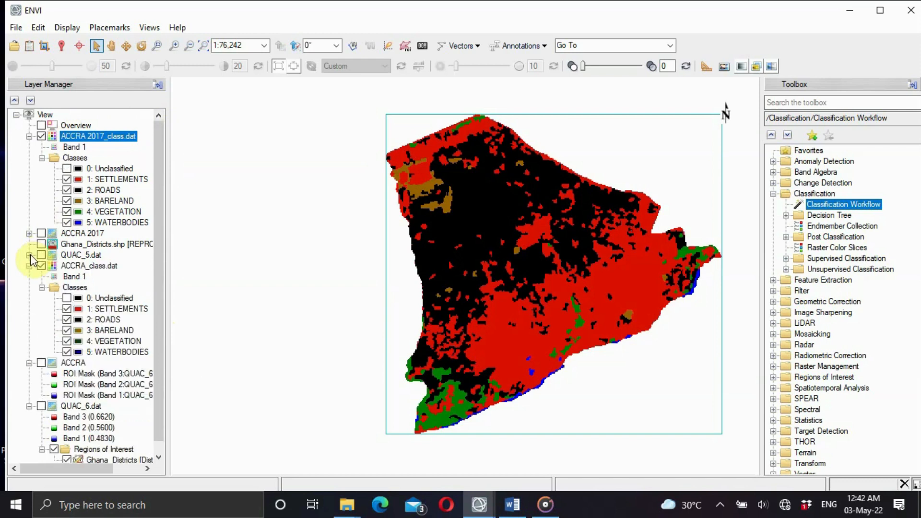
click(30, 266)
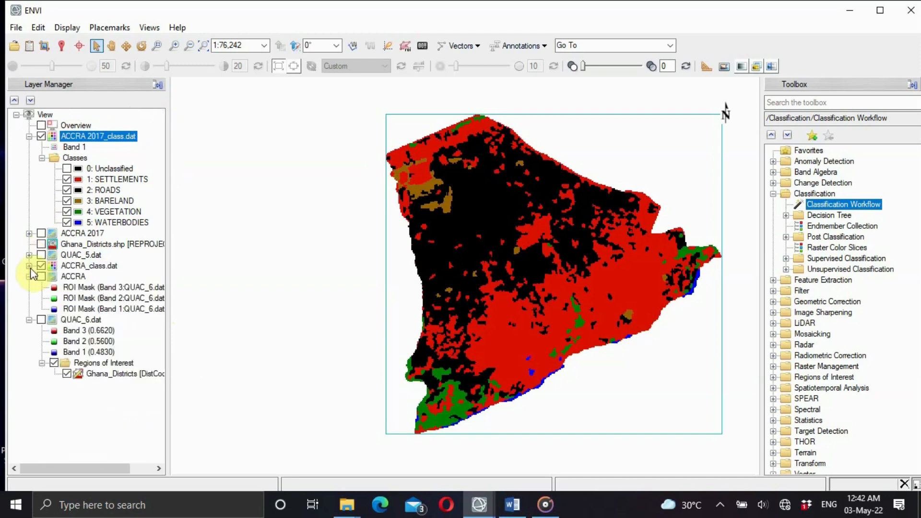
click(29, 320)
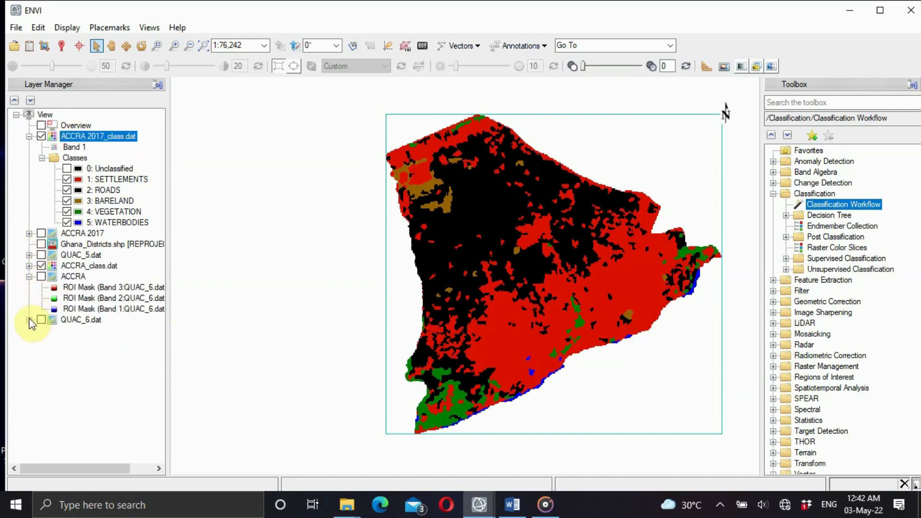
click(30, 320)
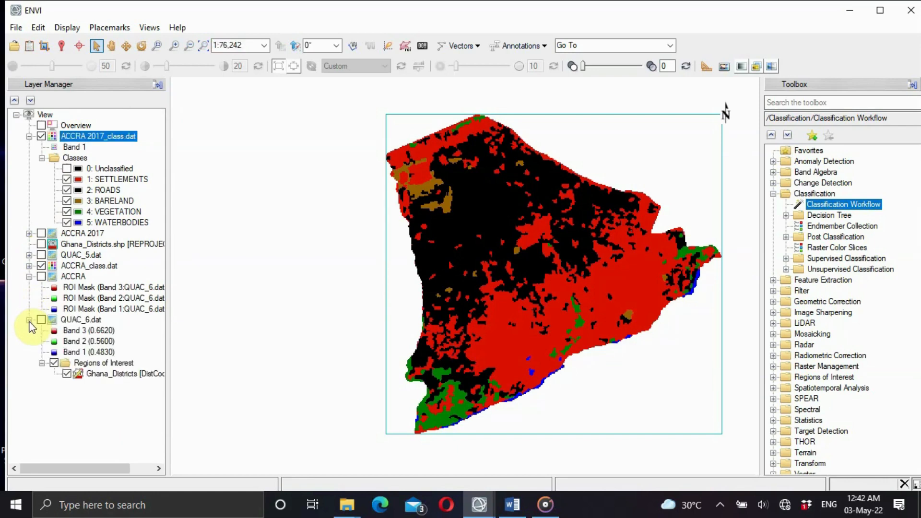
click(29, 320)
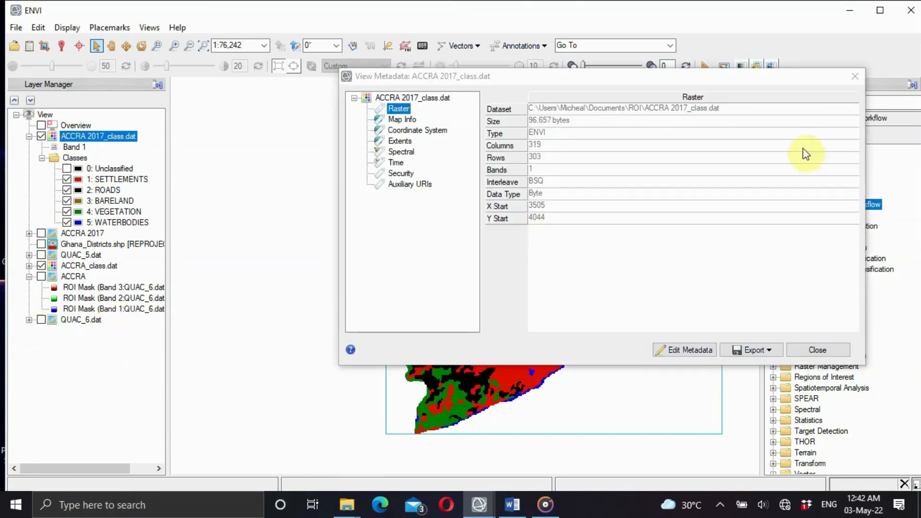
click(855, 76)
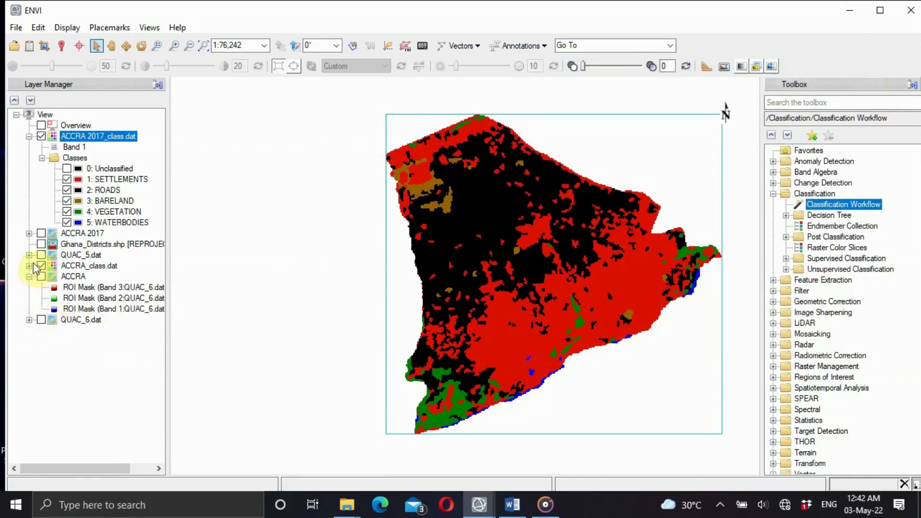
Compare the two classification results by toggling the visibility of ACCRA 2017_class.dat and ACCRA_class.dat
click(42, 137)
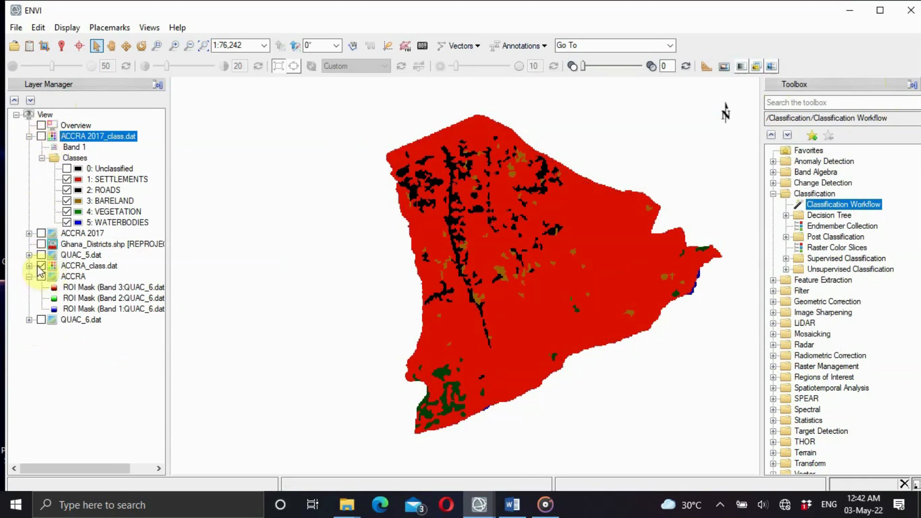
click(41, 265)
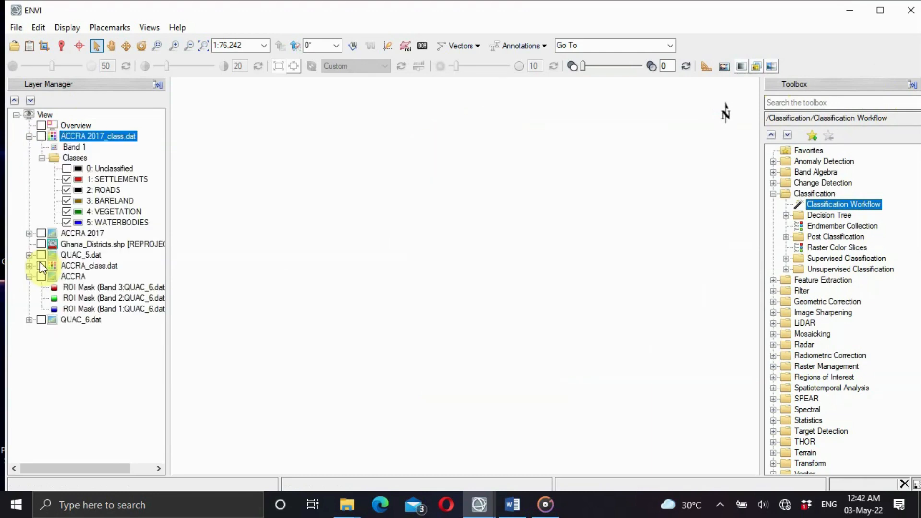
click(41, 265)
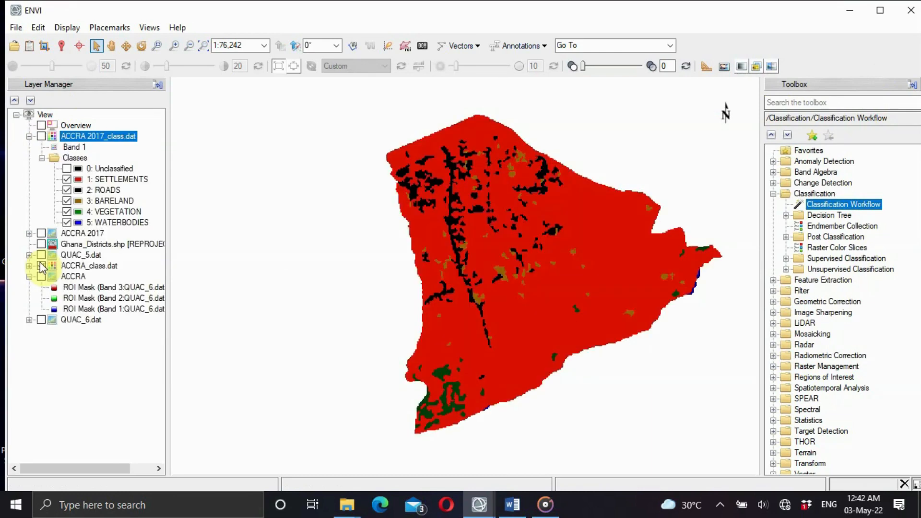
click(41, 136)
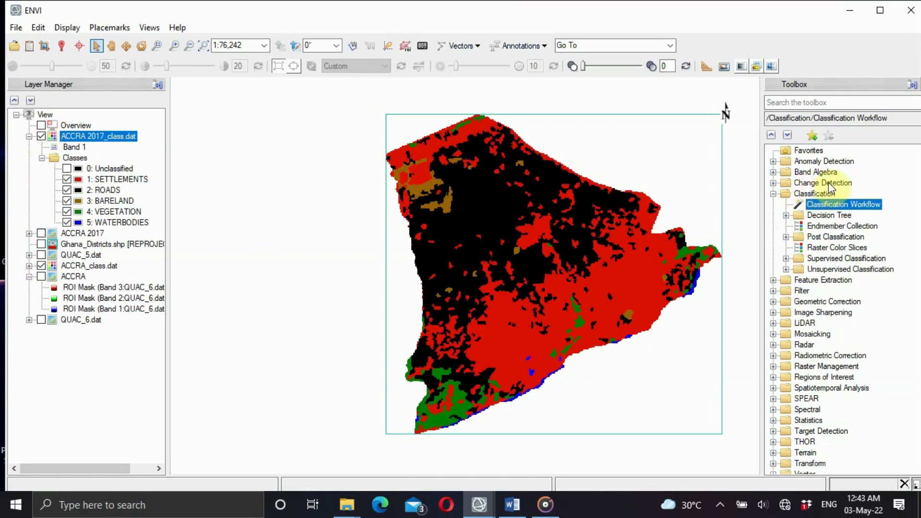
Expand the Change Detection tools and select Change Detection Difference Map
click(774, 183)
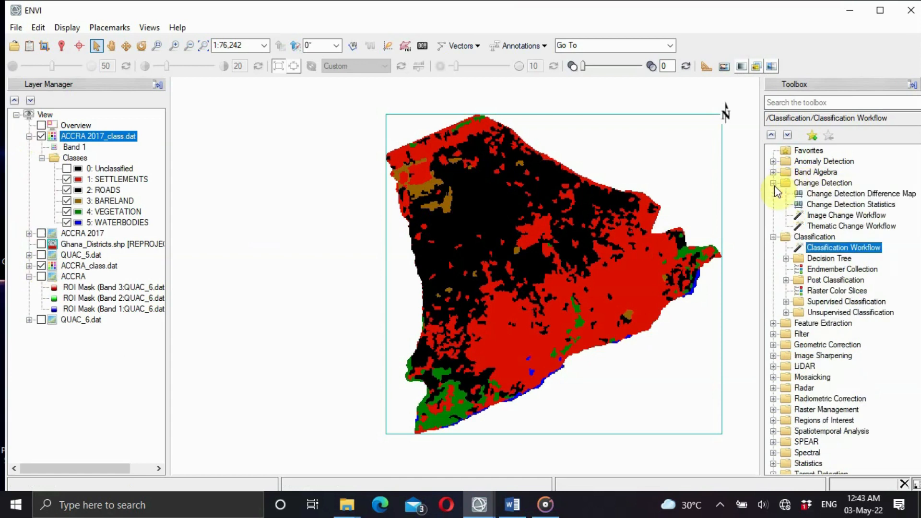
click(837, 194)
Remove the QUAC_5.dat, Ghana_Districts.shp, ACCRA, QUAC_6.dat and ACCRA 2017 layers, keeping only the two classification layers
right_click(61, 255)
click(127, 276)
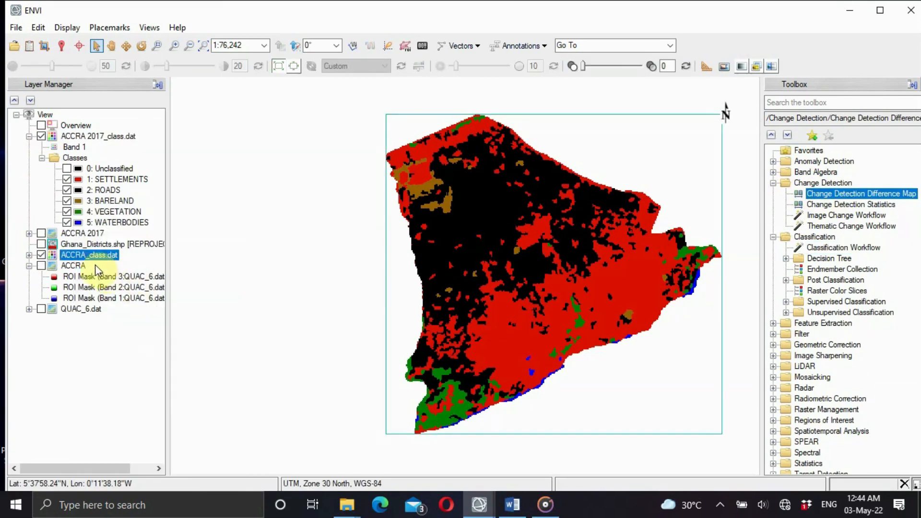
right_click(81, 246)
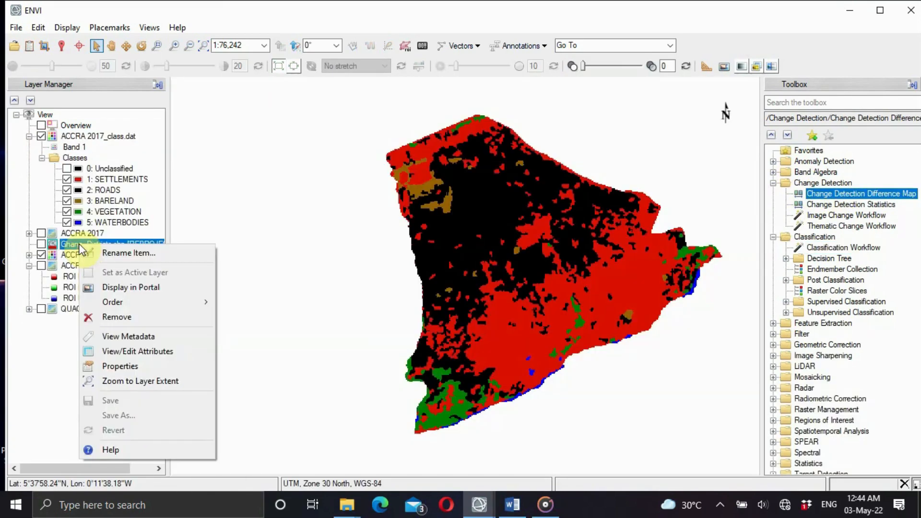
click(111, 314)
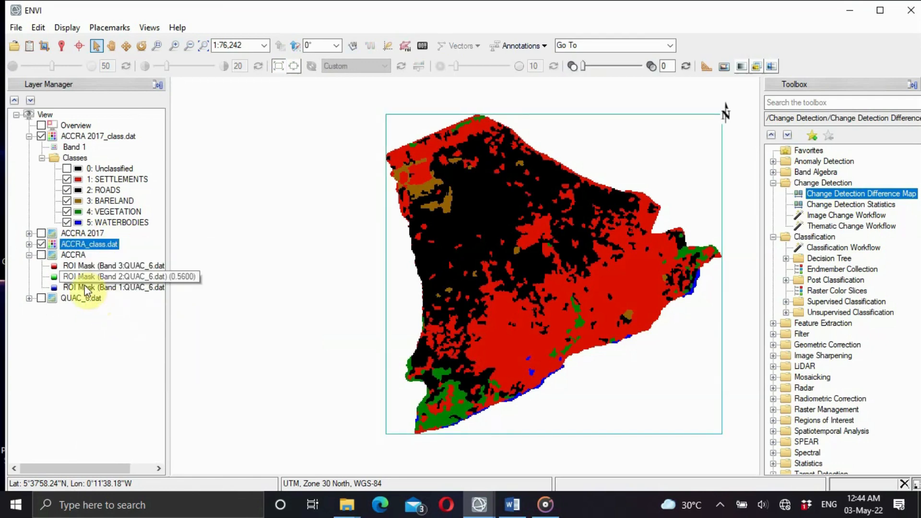
right_click(63, 259)
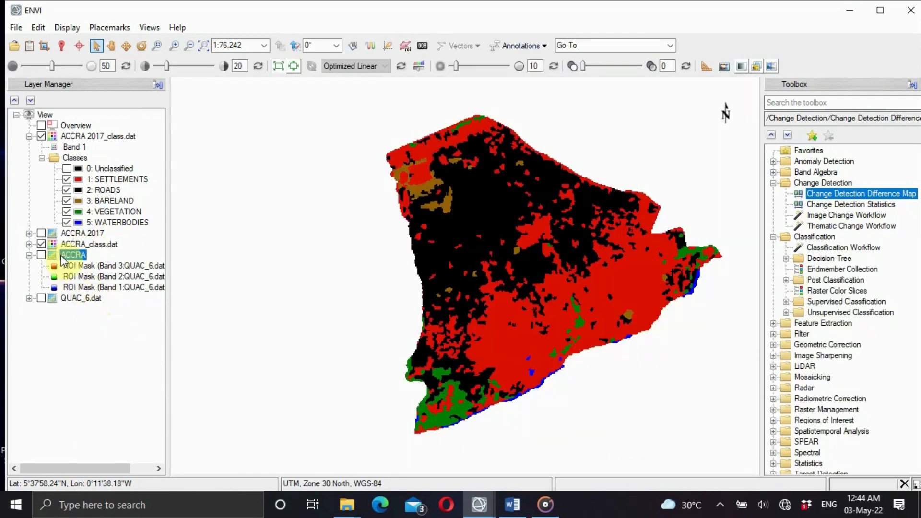
click(114, 278)
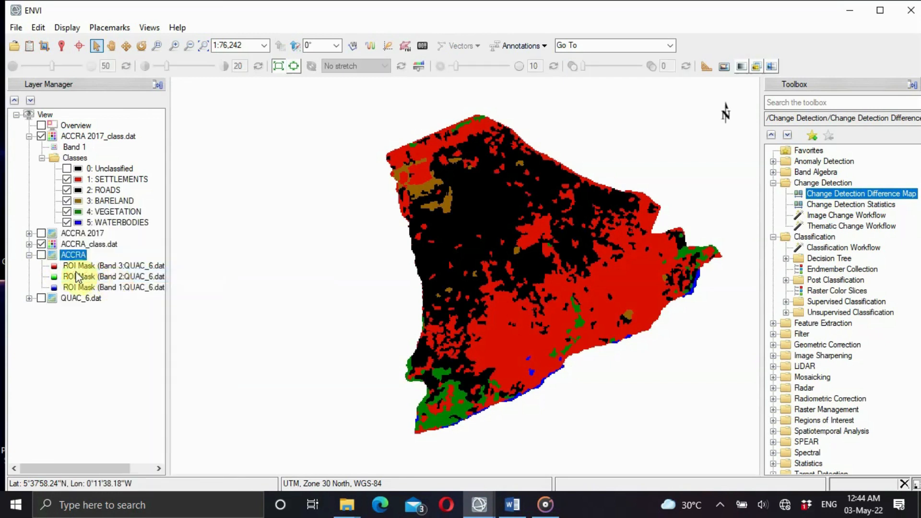
right_click(65, 253)
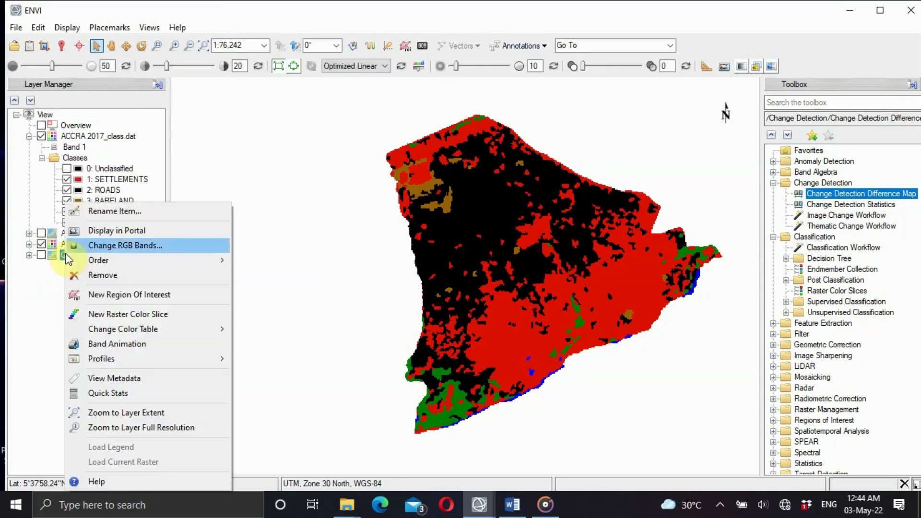
click(92, 277)
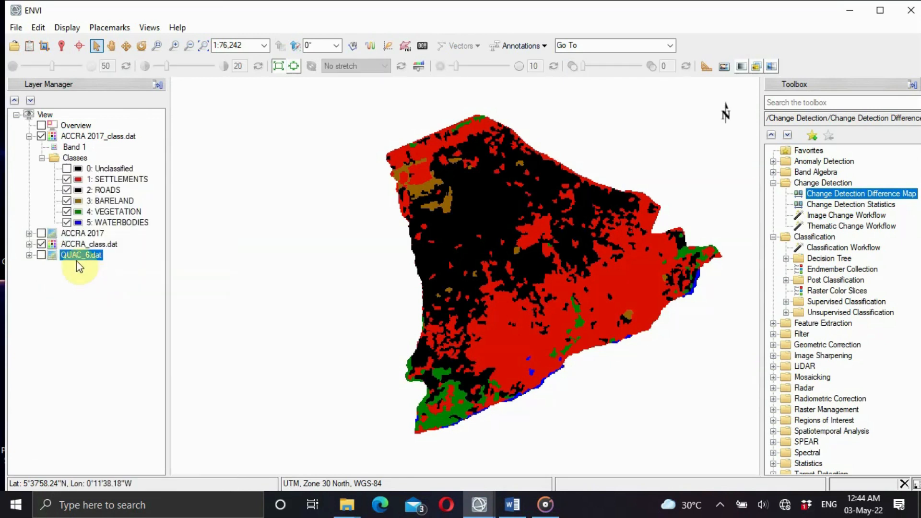
click(76, 235)
right_click(77, 235)
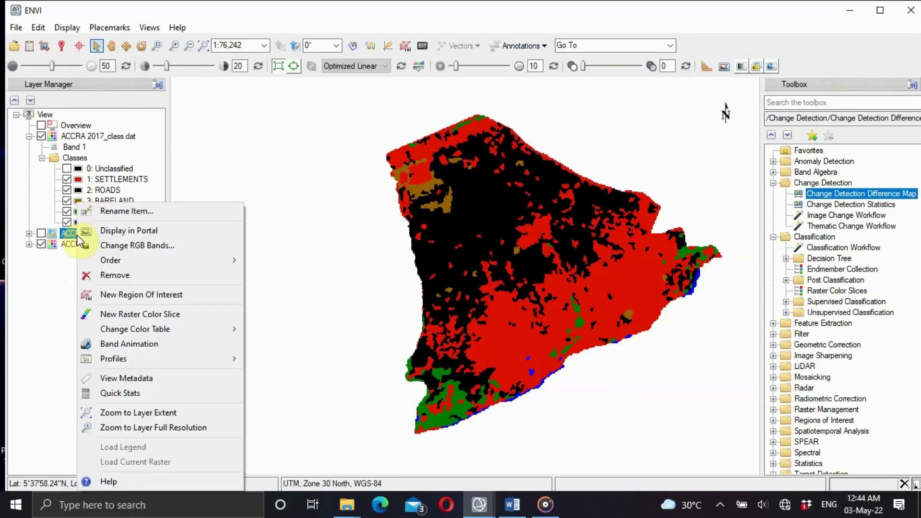
click(100, 272)
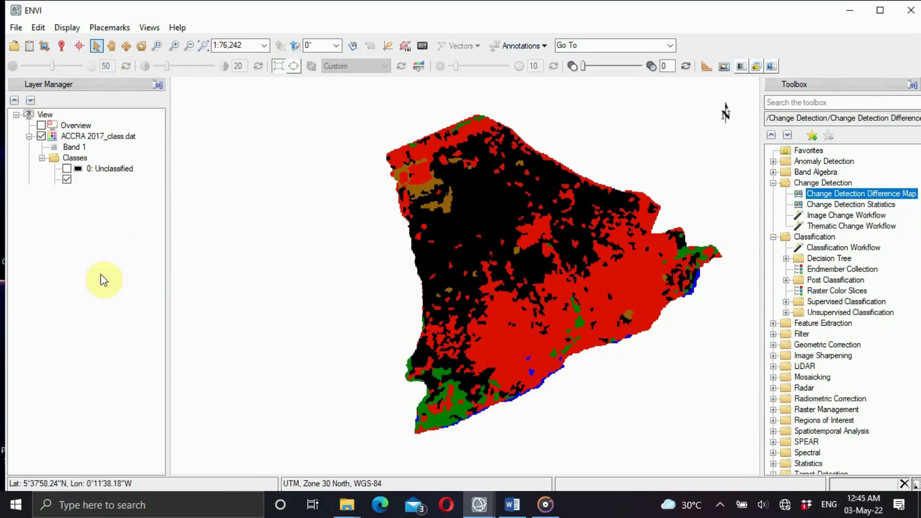
Check the effect of the ACCRA_class.dat layer beneath ACCRA 2017_class.dat by toggling its visibility
click(41, 234)
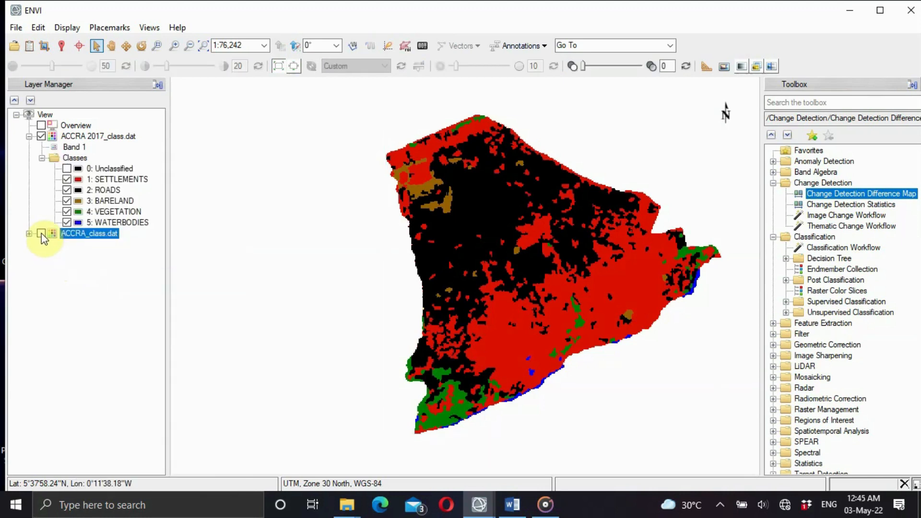
click(42, 234)
click(41, 234)
click(42, 234)
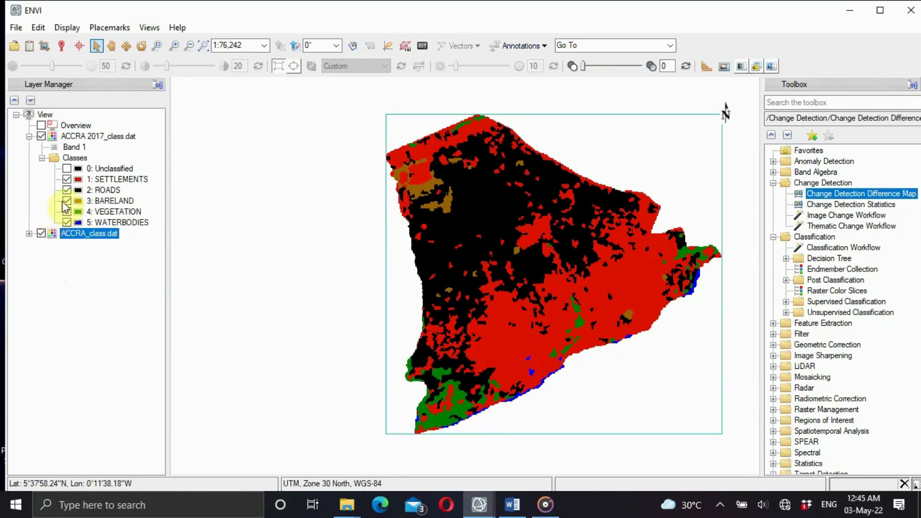
Collapse the ACCRA 2017_class.dat entry and its class list so only the names of the two classification layers are listed
click(29, 235)
click(30, 234)
click(41, 157)
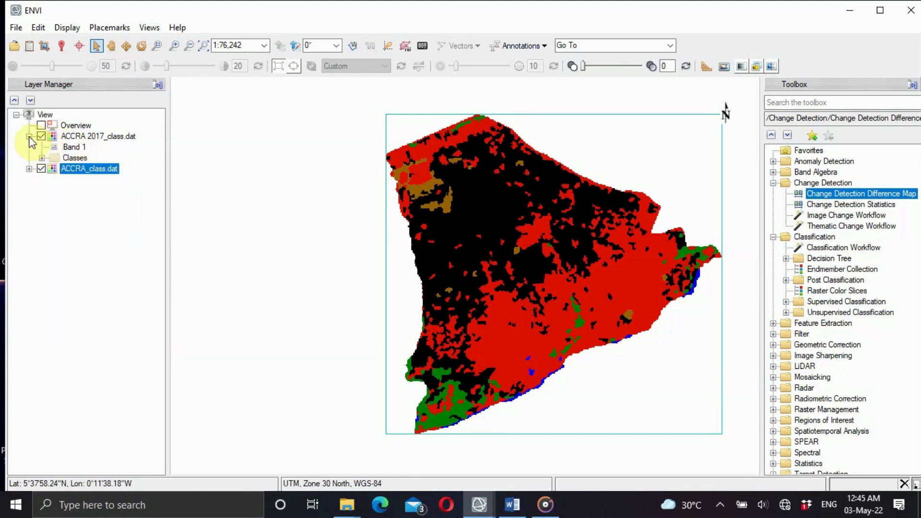
click(29, 137)
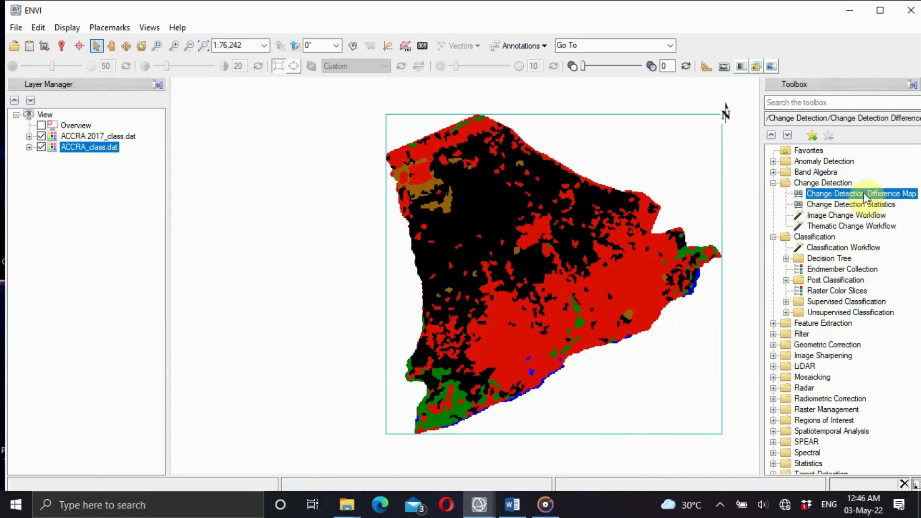
Compare the two classification results by toggling the visibility of the ACCRA 2017_class.dat layer
double_click(832, 204)
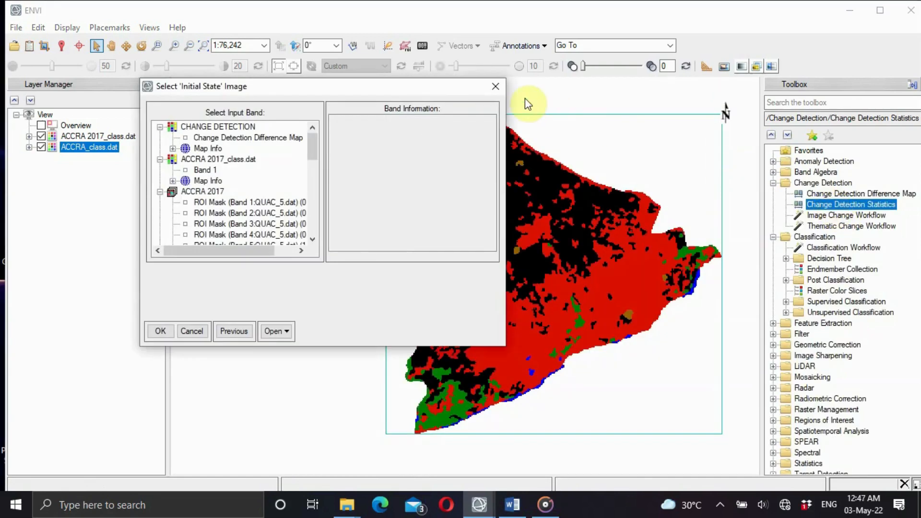
click(494, 87)
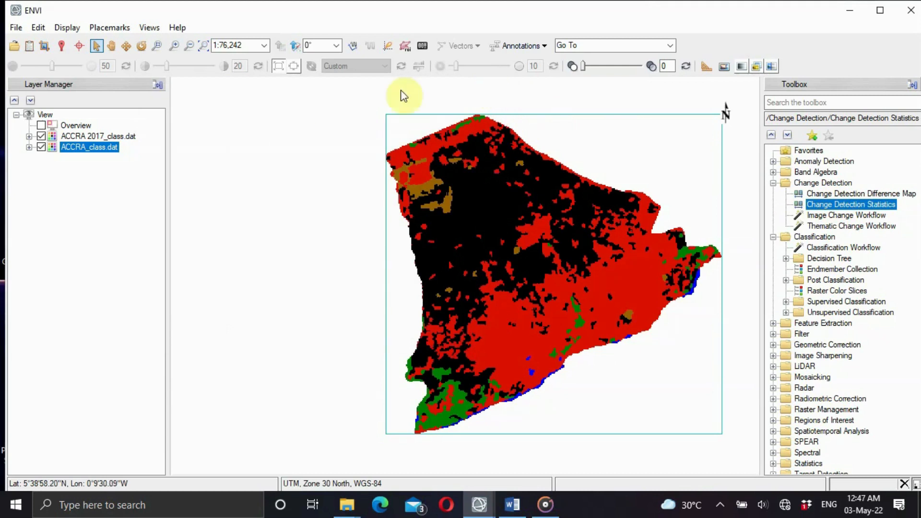
click(41, 137)
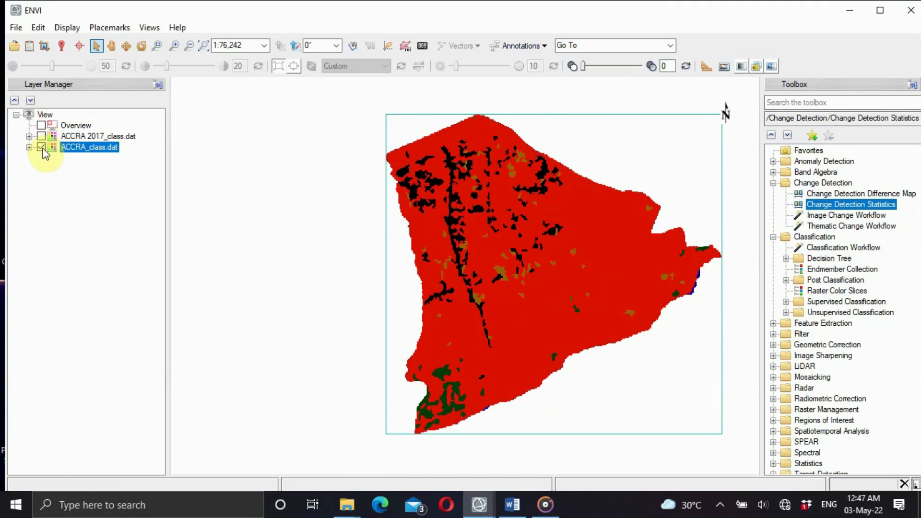
click(41, 137)
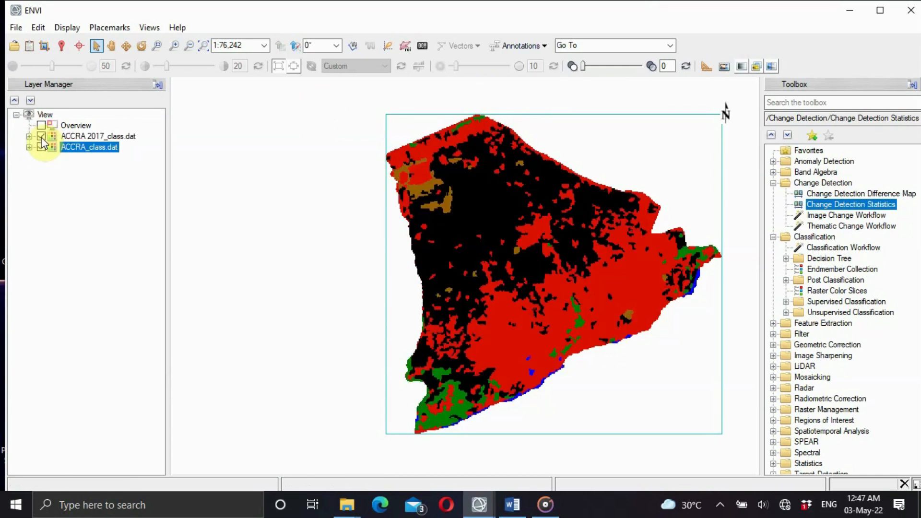
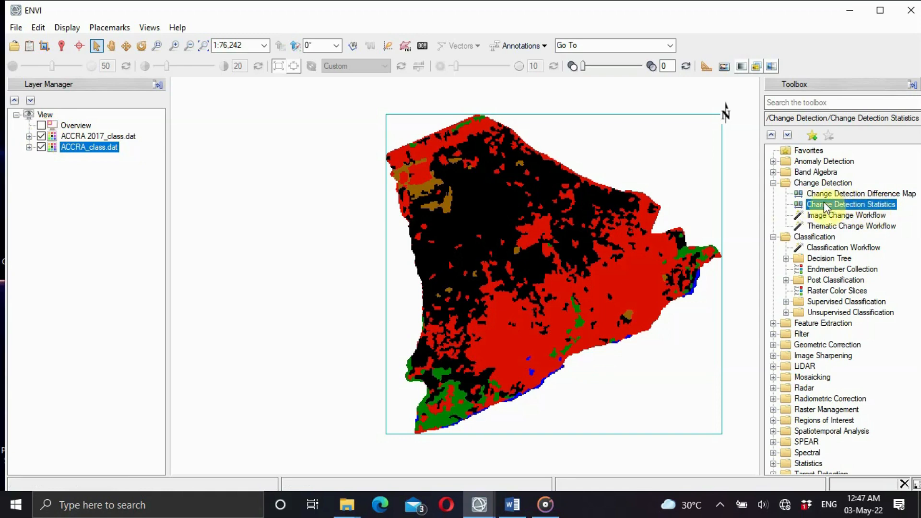
Start Change Detection Statistics with ACCRA_class.dat as initial state and ACCRA 2017_class.dat as final state, accepting the five equivalent class pairs
double_click(851, 207)
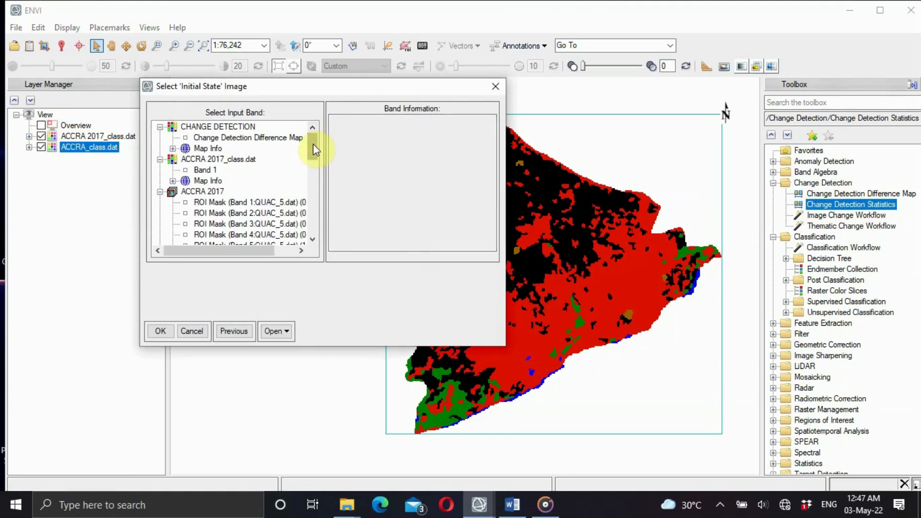
drag(313, 149, 314, 171)
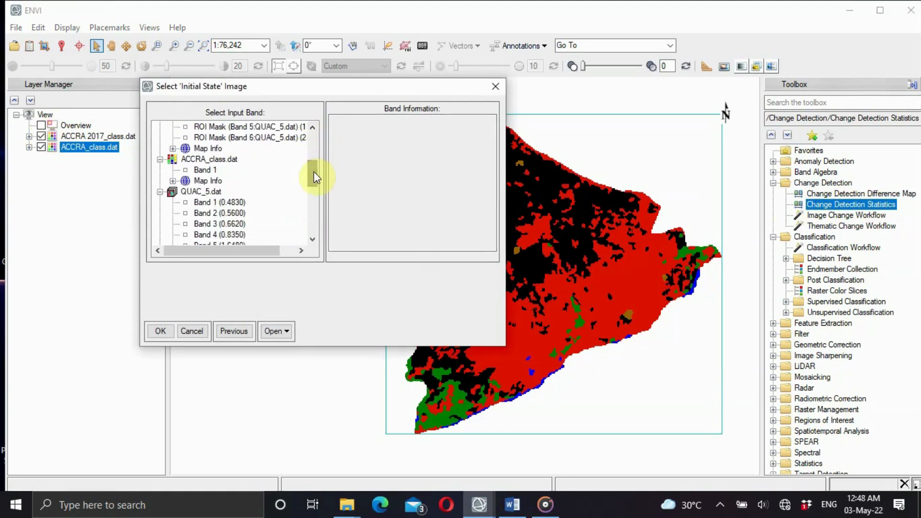
double_click(205, 170)
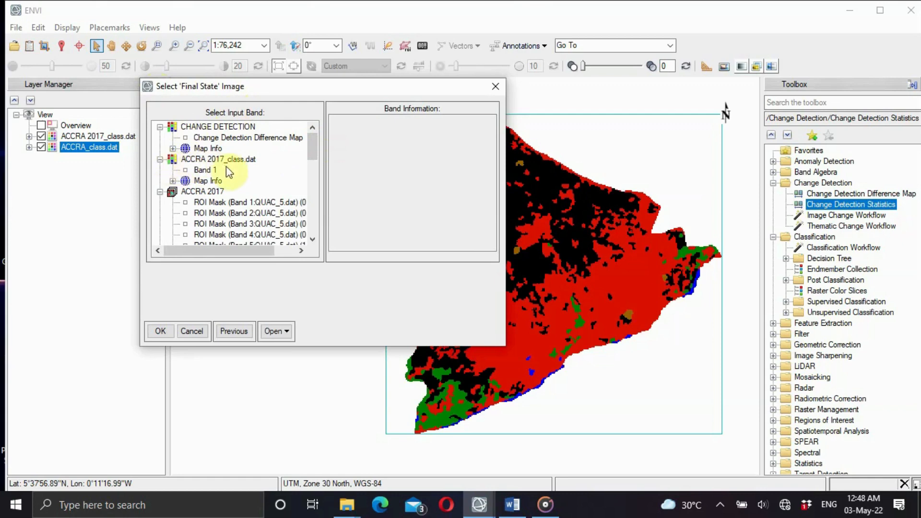
double_click(199, 168)
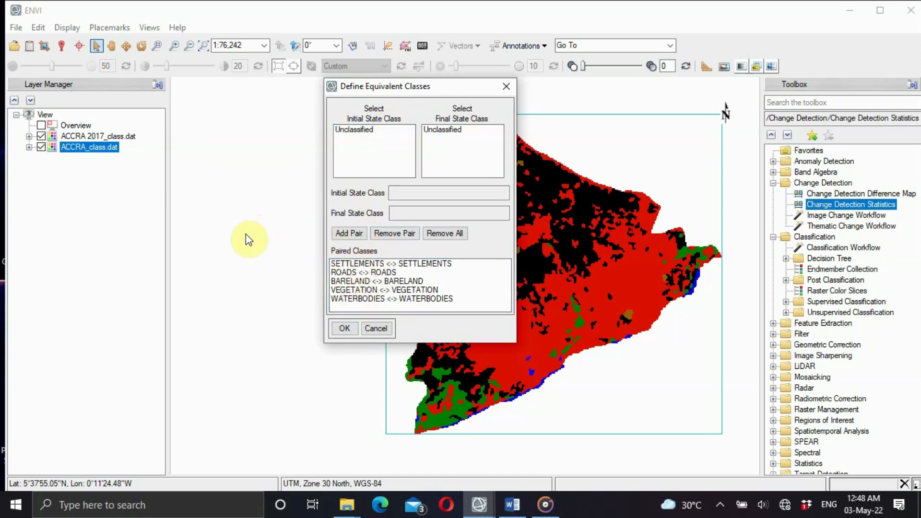
click(416, 216)
click(344, 329)
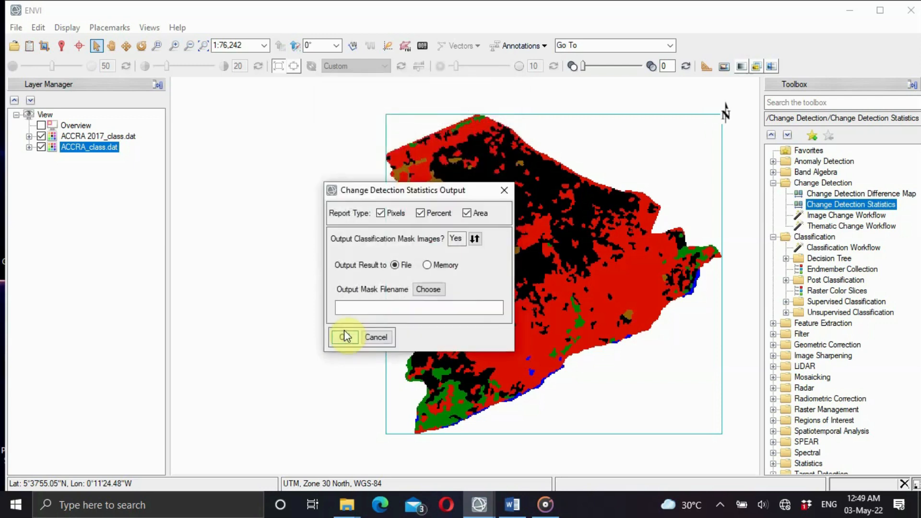
Generate the pixel, percent and area statistics with the mask output file named CHANGE DETECTION, overwriting the existing file
click(383, 307)
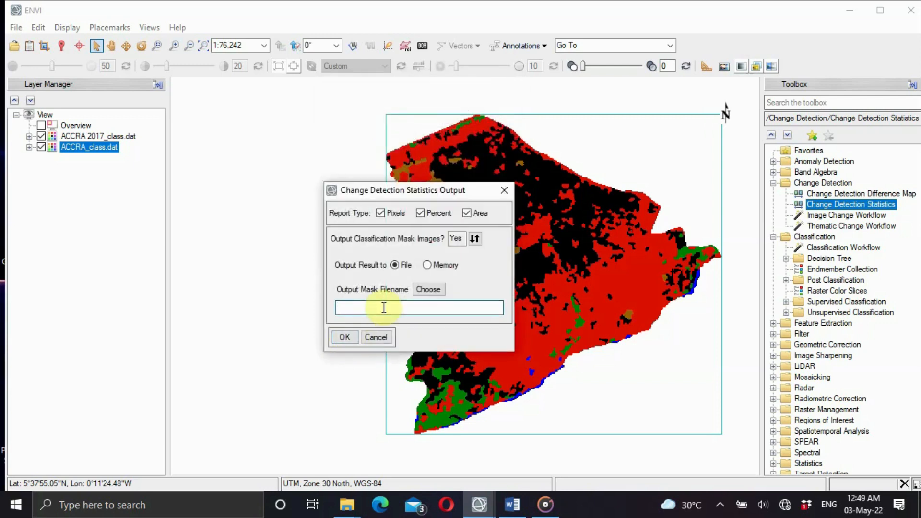
text(C)
text(HN)
text(N)
text(GE DETECT)
text(ION)
click(341, 338)
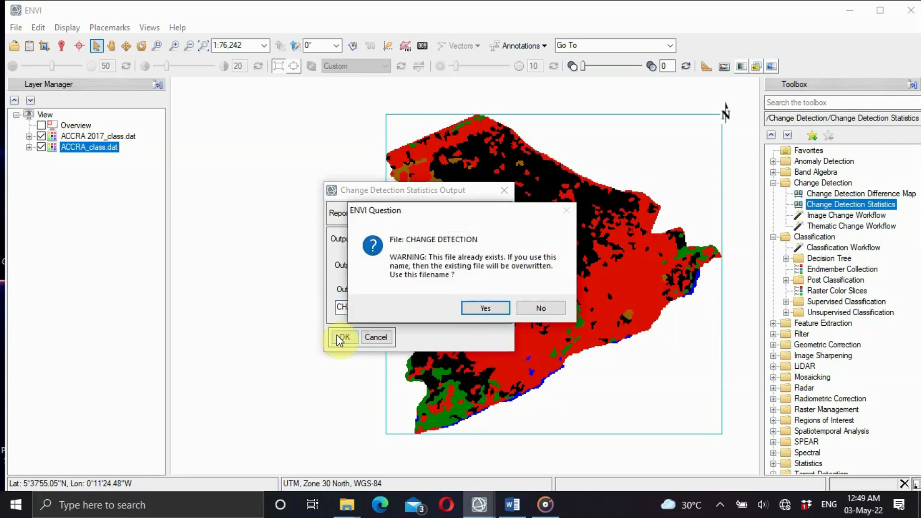
click(477, 309)
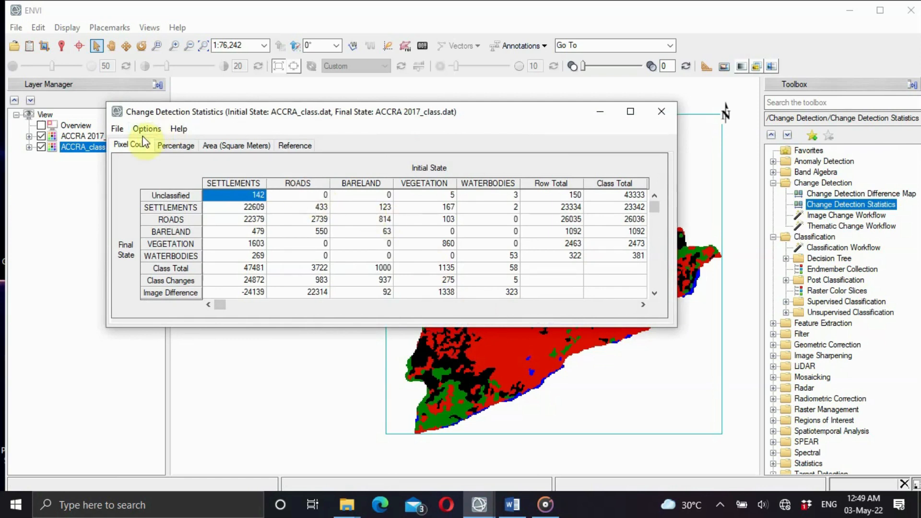
Review the change detection statistics as percentages, areas in square meters, reference information and pixel counts
click(164, 149)
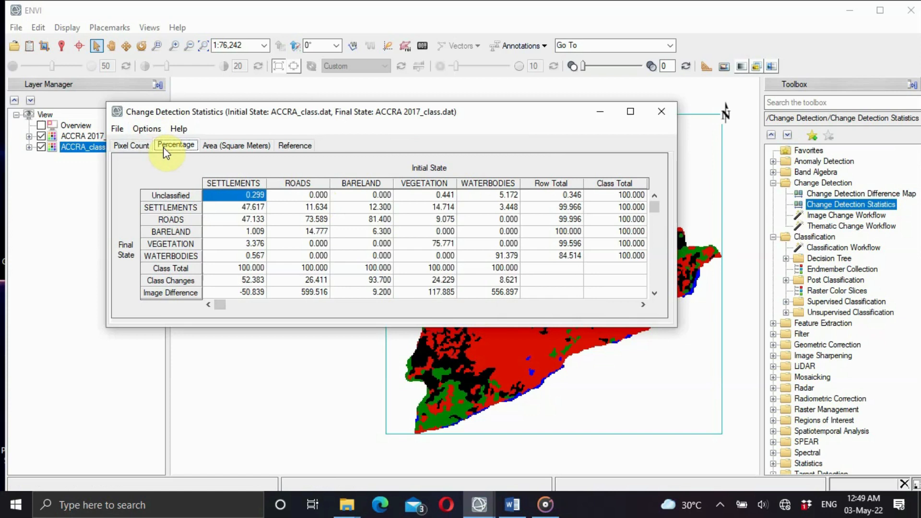
click(214, 147)
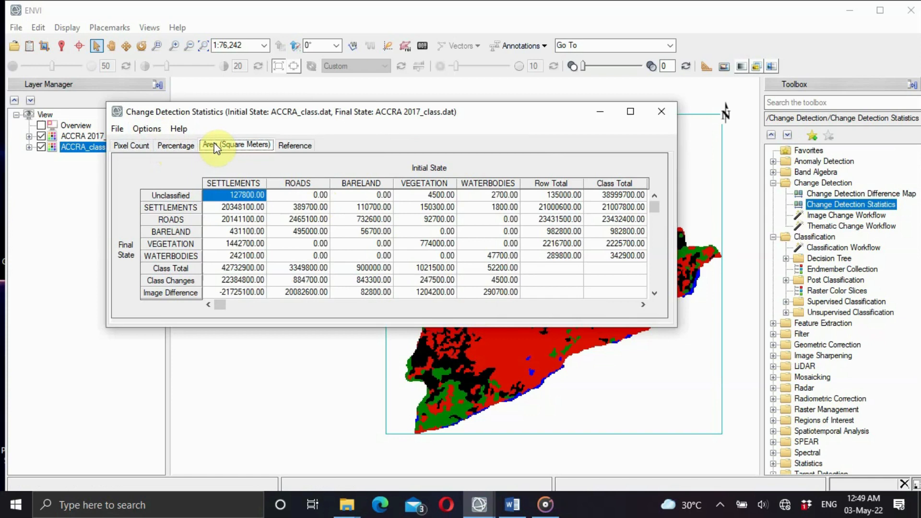
click(294, 145)
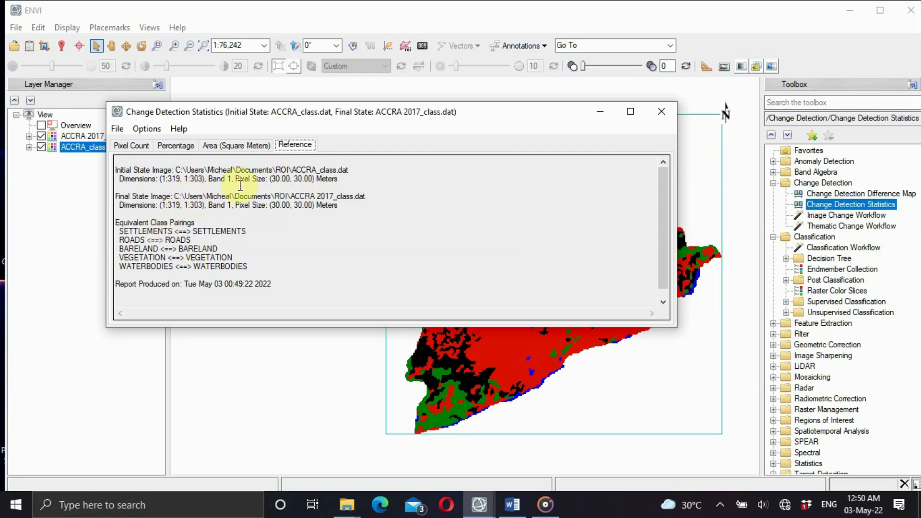
click(191, 146)
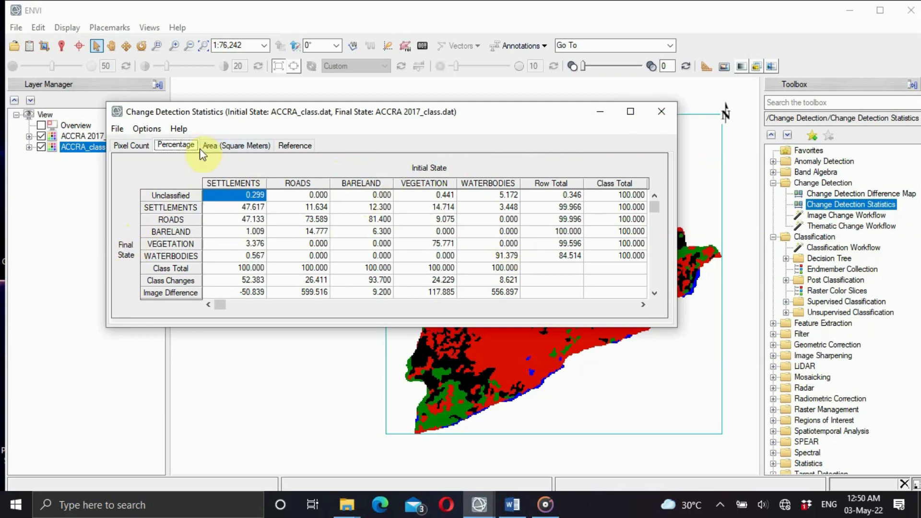
click(139, 148)
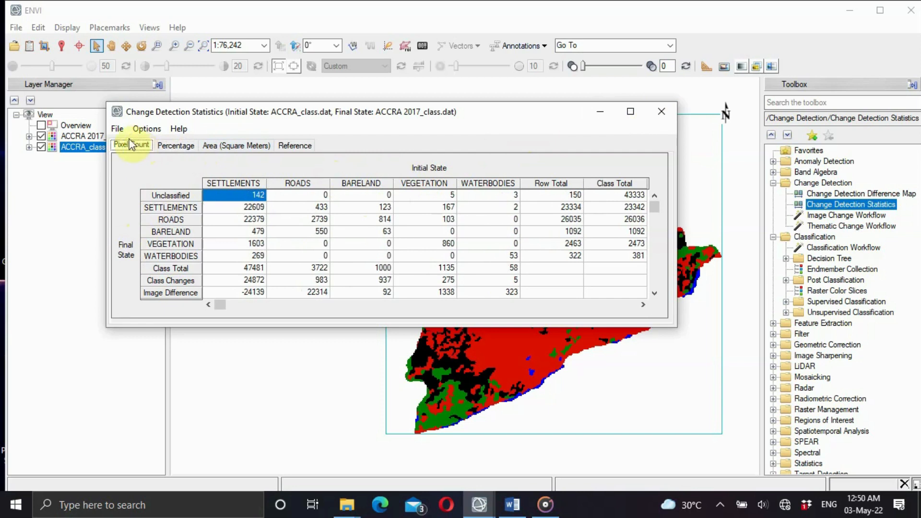
click(118, 129)
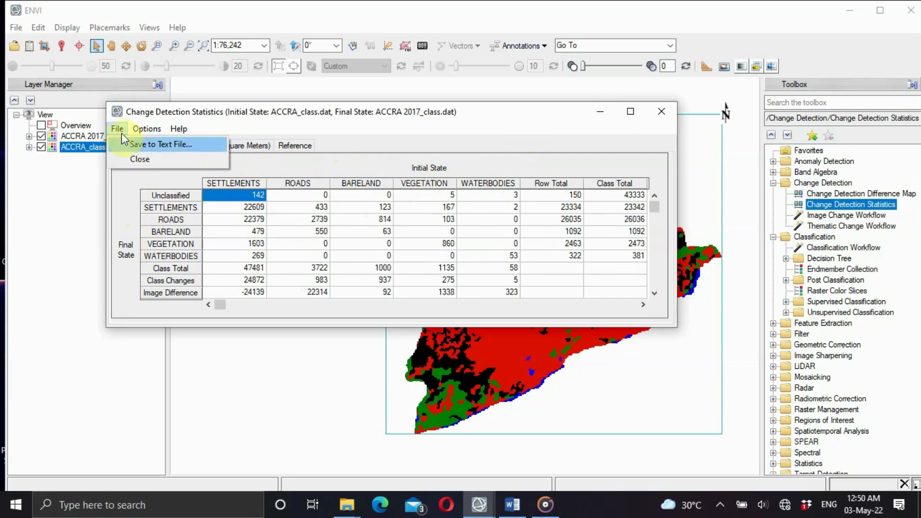
click(162, 147)
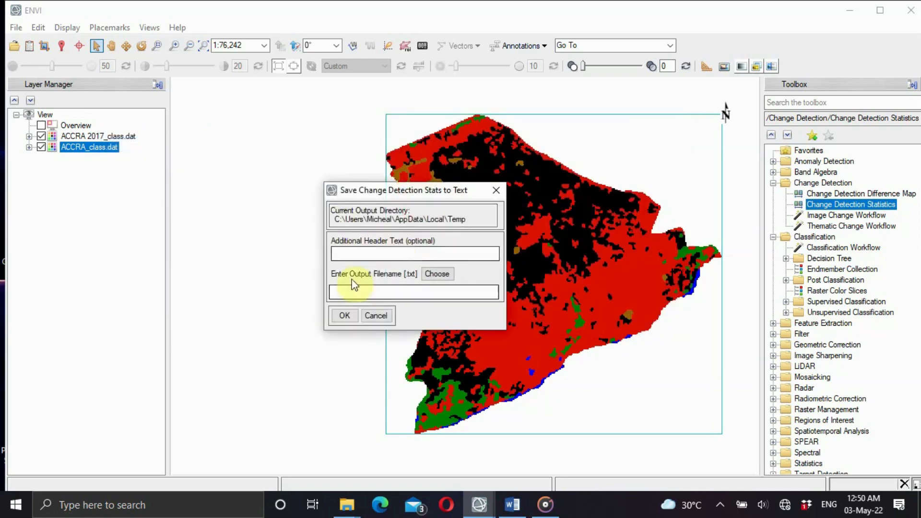
click(498, 192)
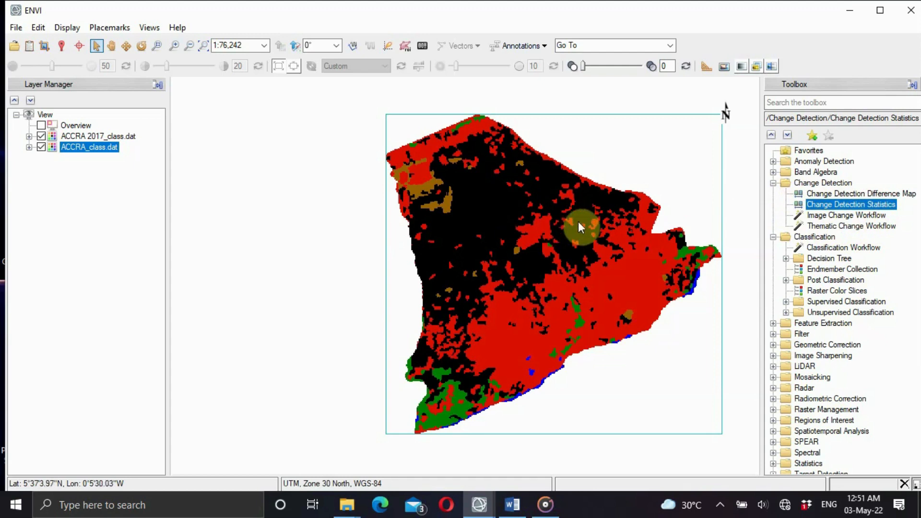
Start the Thematic Change Workflow without saving the ROI changes, using ACCRA_class.dat for Time 1 and ACCRA 2017_class.dat for Time 2
double_click(838, 227)
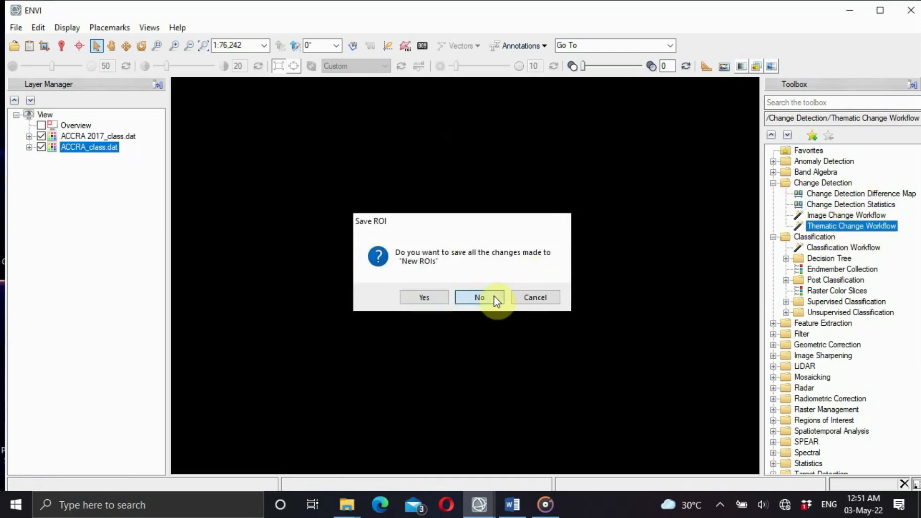
click(496, 300)
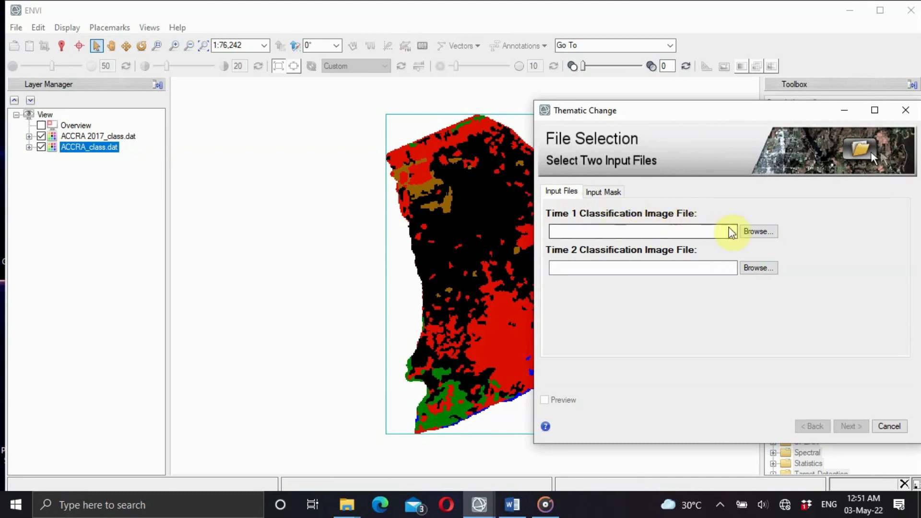
click(758, 231)
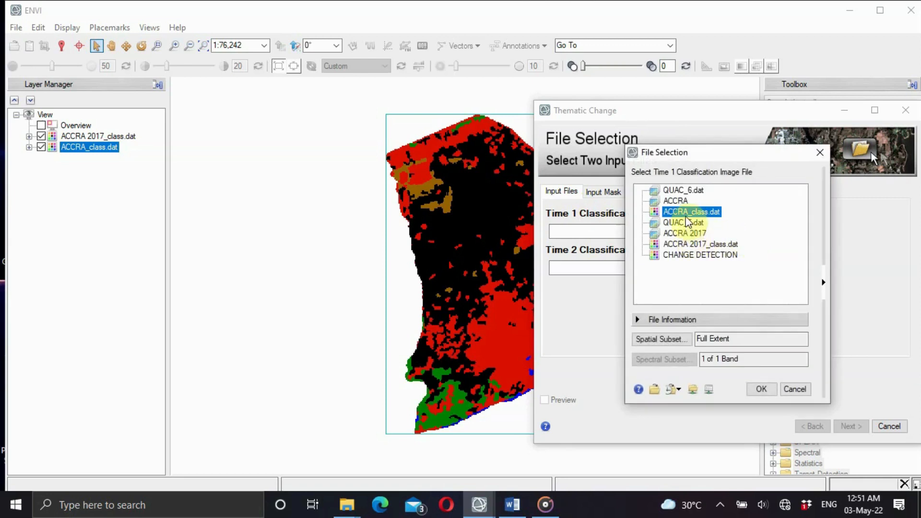
double_click(686, 219)
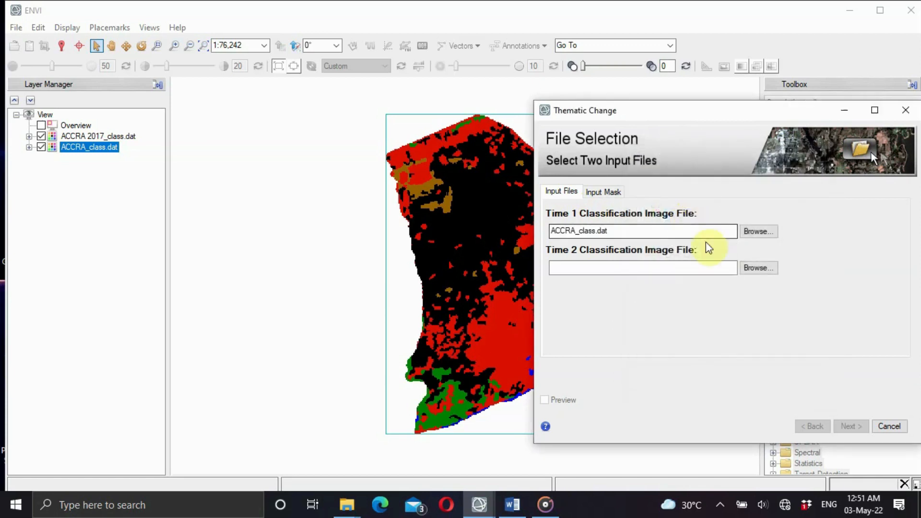
click(751, 272)
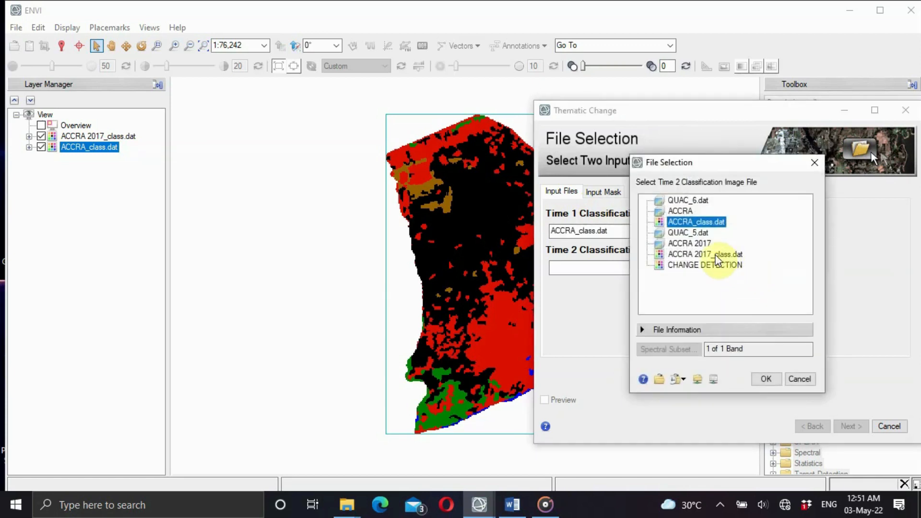
double_click(717, 256)
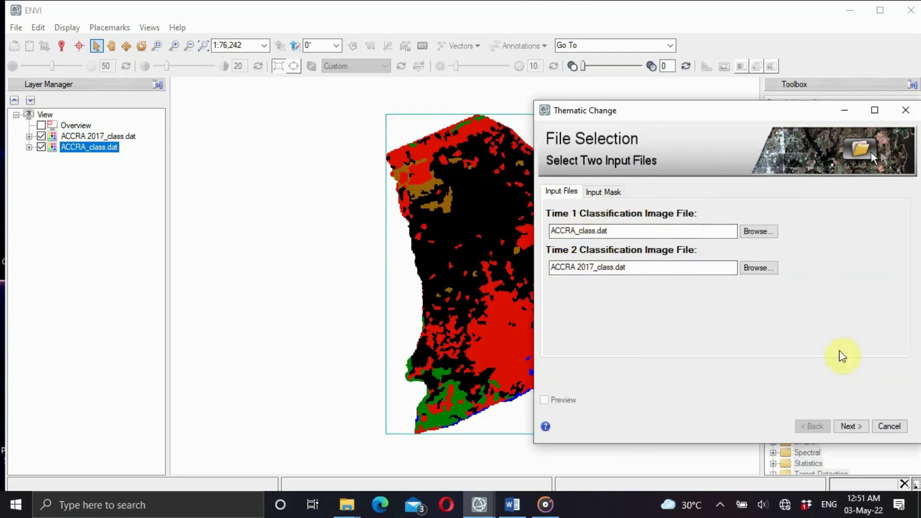
click(846, 427)
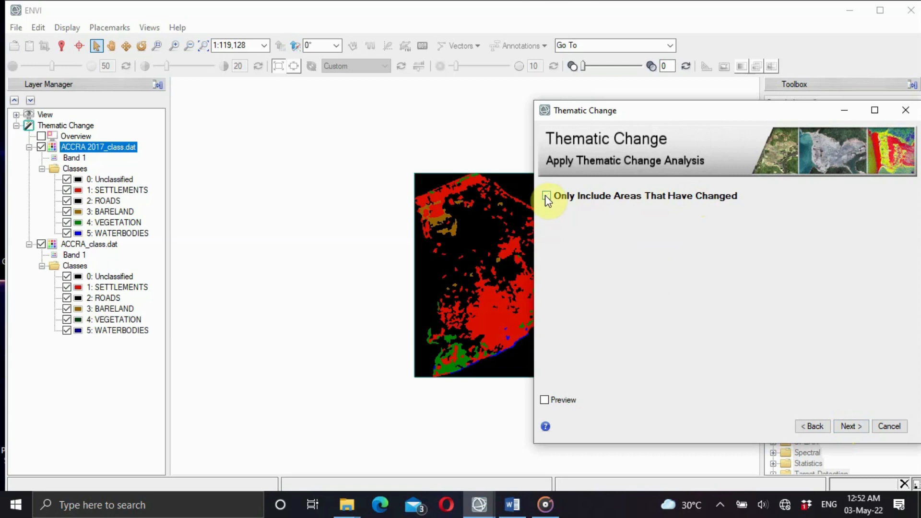
Run the thematic change analysis with smoothing kernel size 3 and export only the change image in ENVI format, without vectors
click(846, 425)
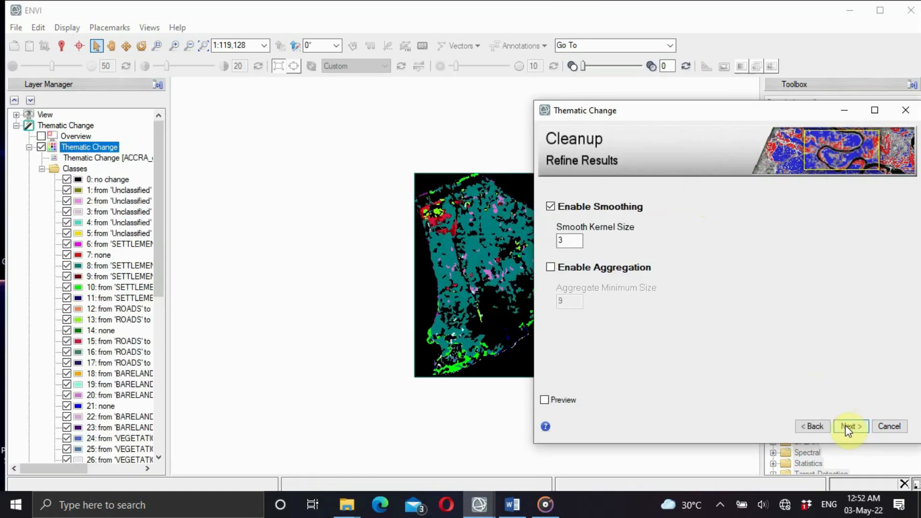
click(845, 425)
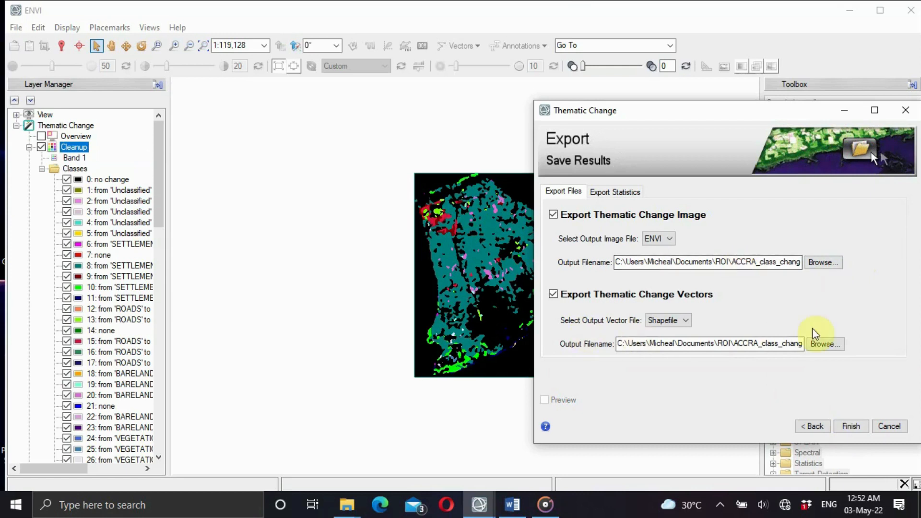
click(554, 295)
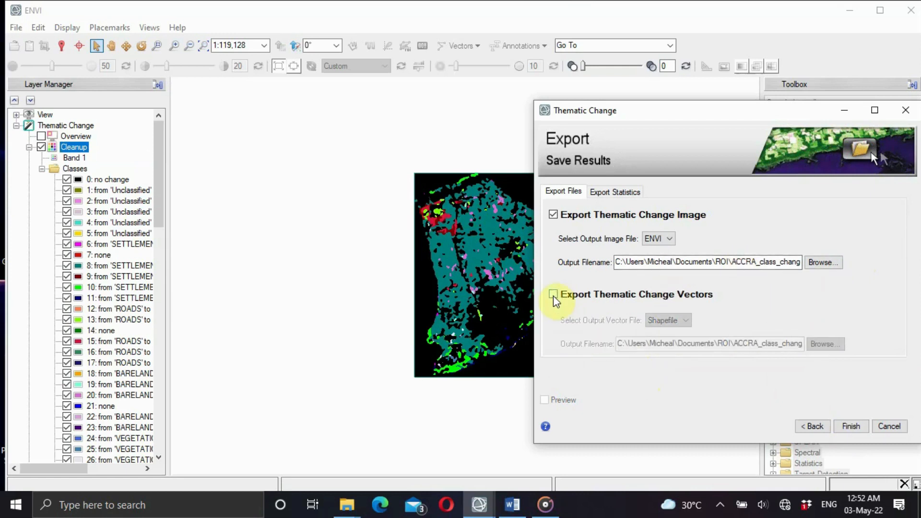
click(854, 426)
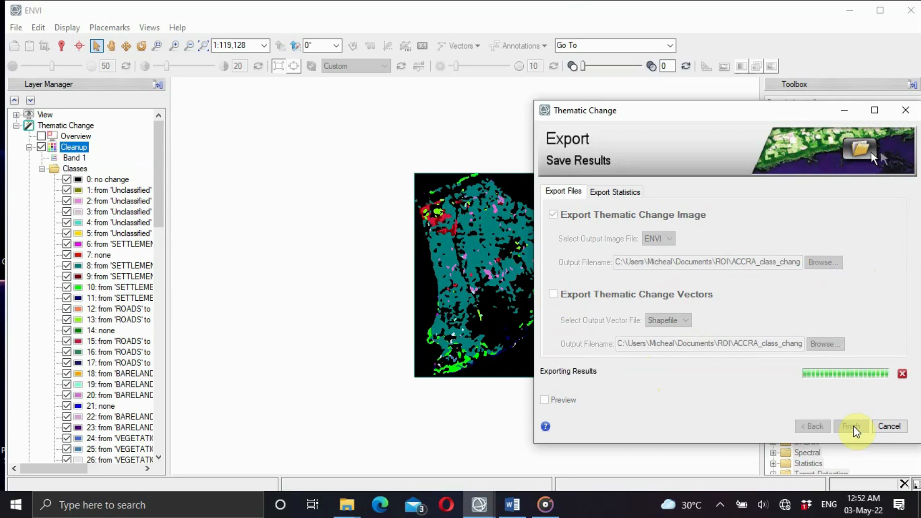
Hide the "0: no change" class of ACCRA_class_change.dat and examine the from-to class names against the change map
scroll(631, 288, up, 2)
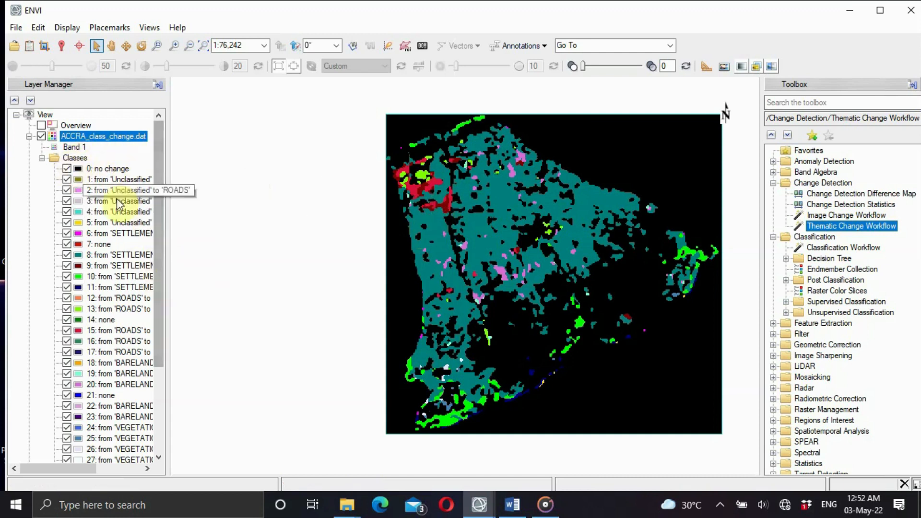
click(67, 169)
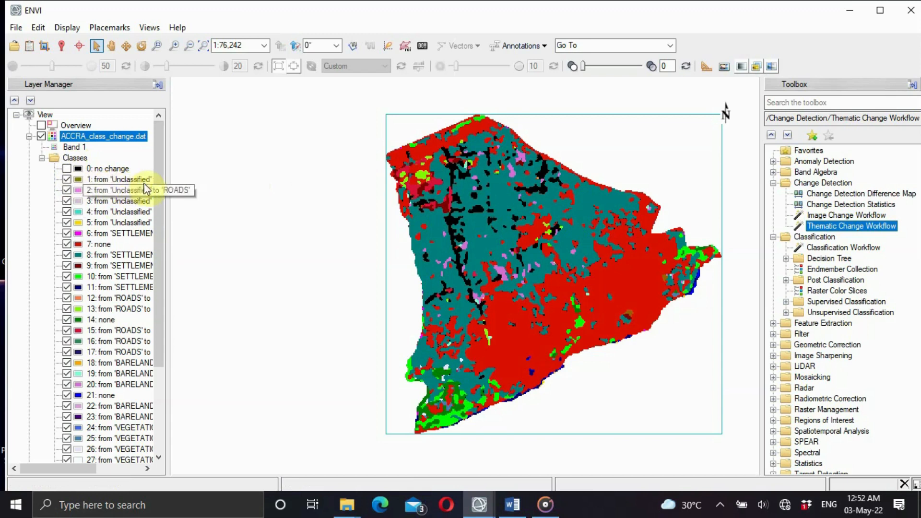
click(147, 469)
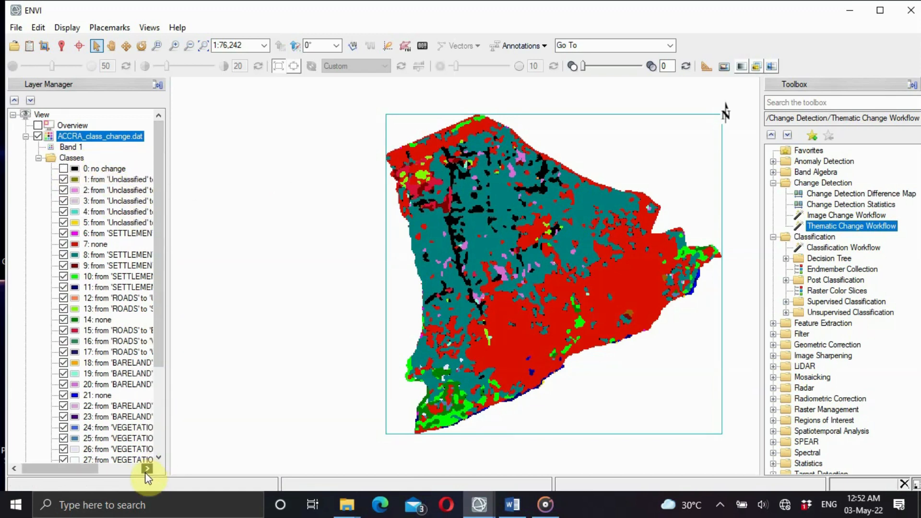
drag(147, 472, 147, 472)
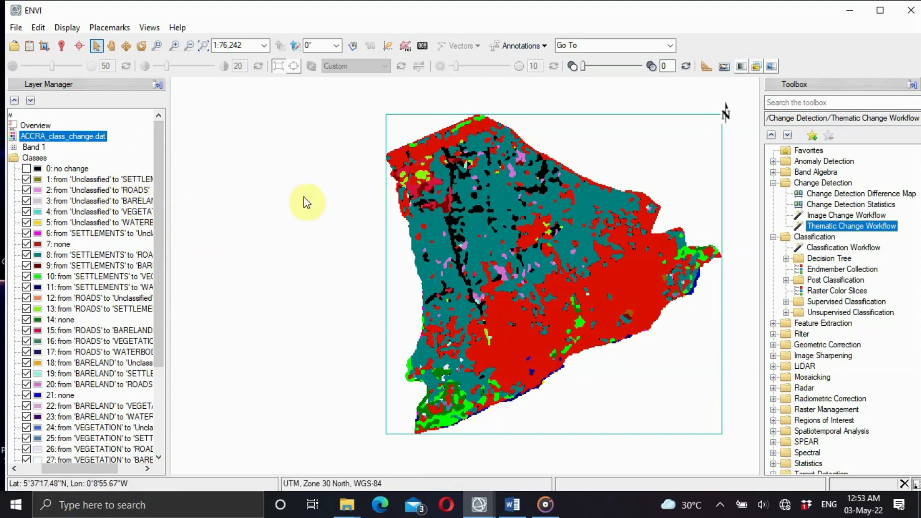
click(424, 201)
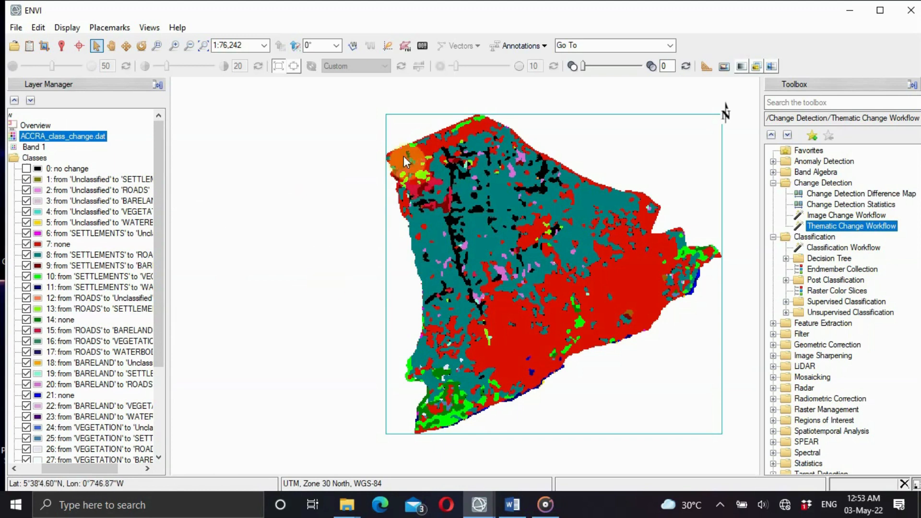